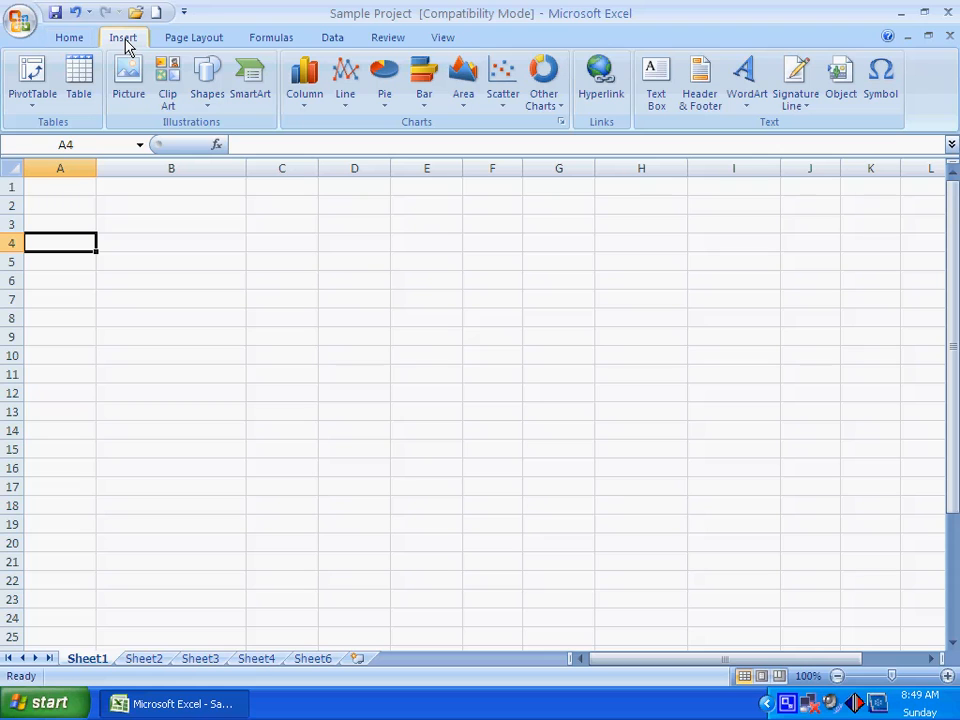
Browse the SmartArt layouts in the List, Process, Cycle, Hierarchy, Relationship, Matrix and Pyramid categories
click(250, 80)
drag(394, 180, 421, 215)
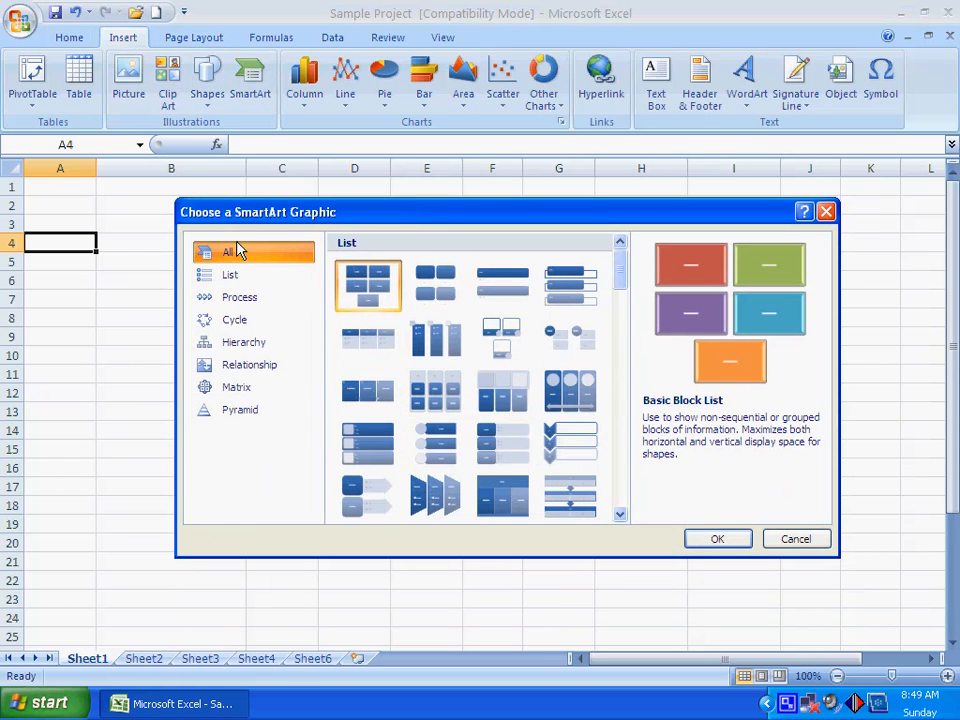
drag(620, 278, 615, 501)
click(223, 281)
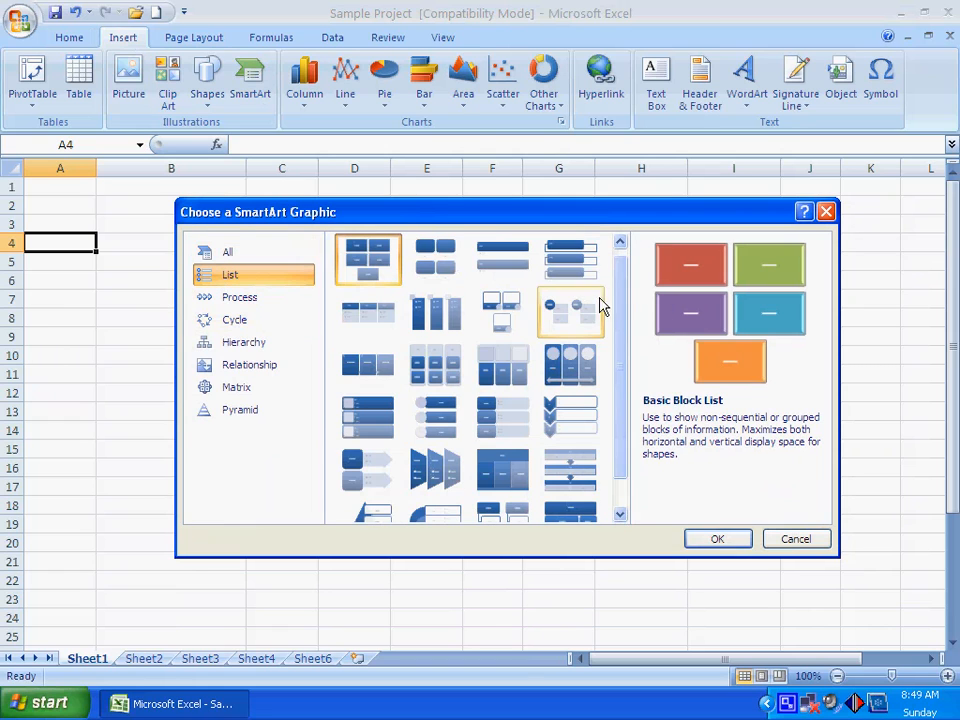
drag(615, 289, 621, 421)
click(240, 301)
click(262, 323)
click(256, 344)
click(261, 369)
click(245, 390)
click(300, 408)
Insert a Basic Block List SmartArt graphic and move it slightly up and to the left on Sheet1
click(278, 256)
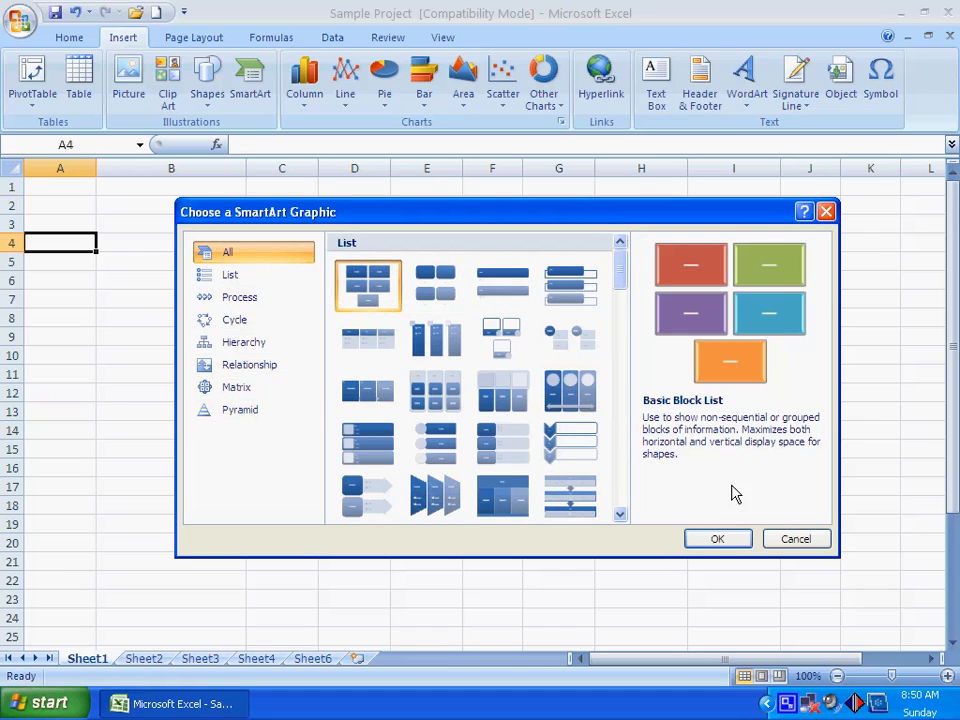
click(700, 539)
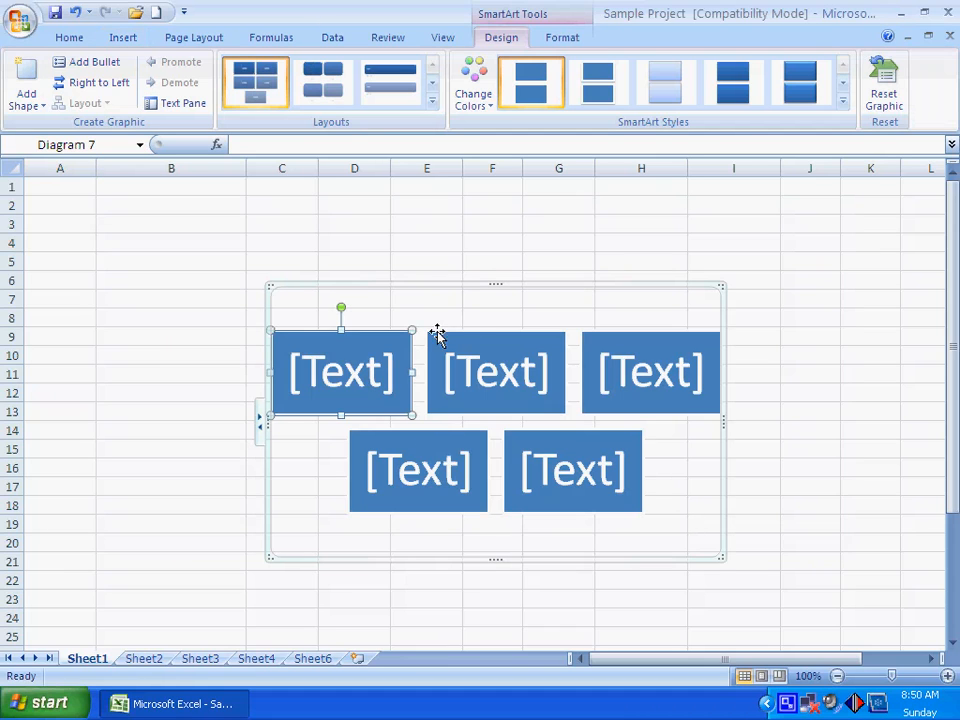
drag(476, 288, 449, 258)
Fill the three blocks in the upper row of the graphic with a person's first name each
click(290, 353)
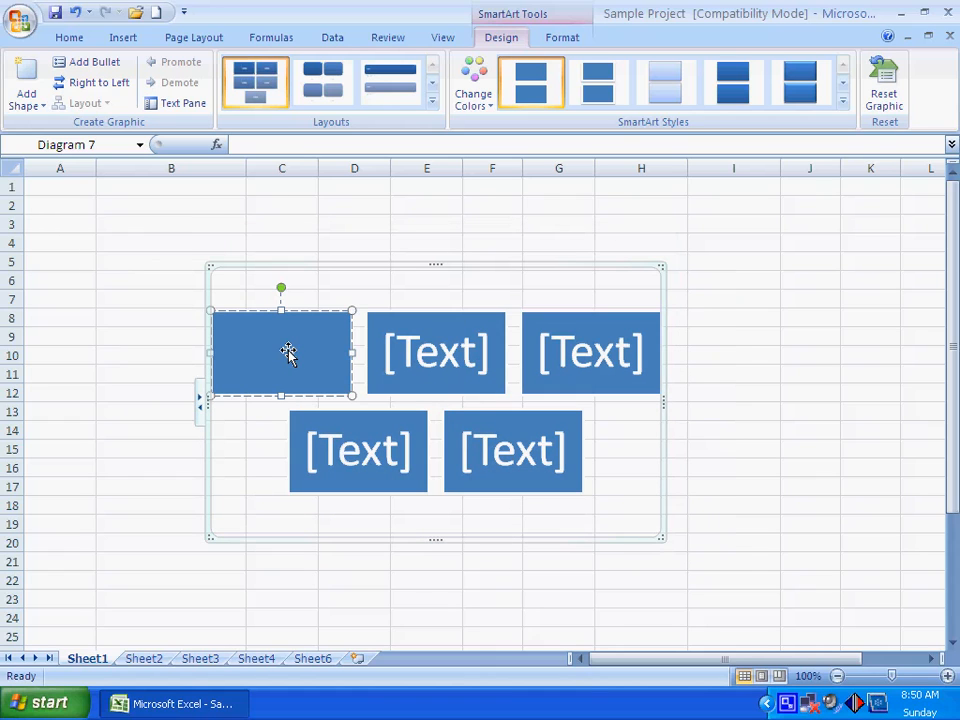
text(Ra)
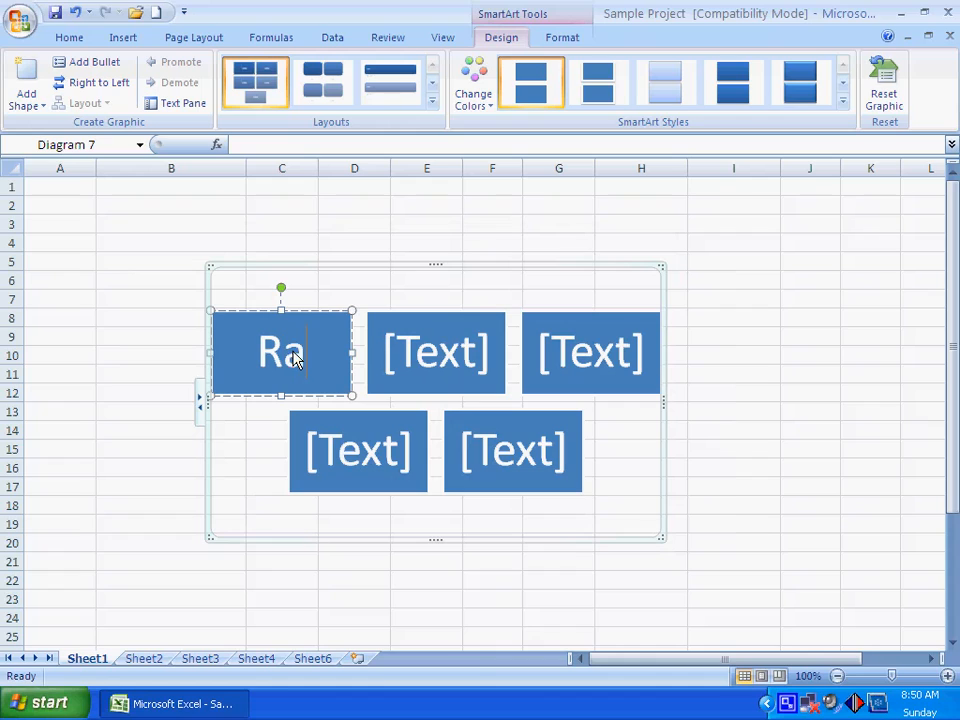
text(sel)
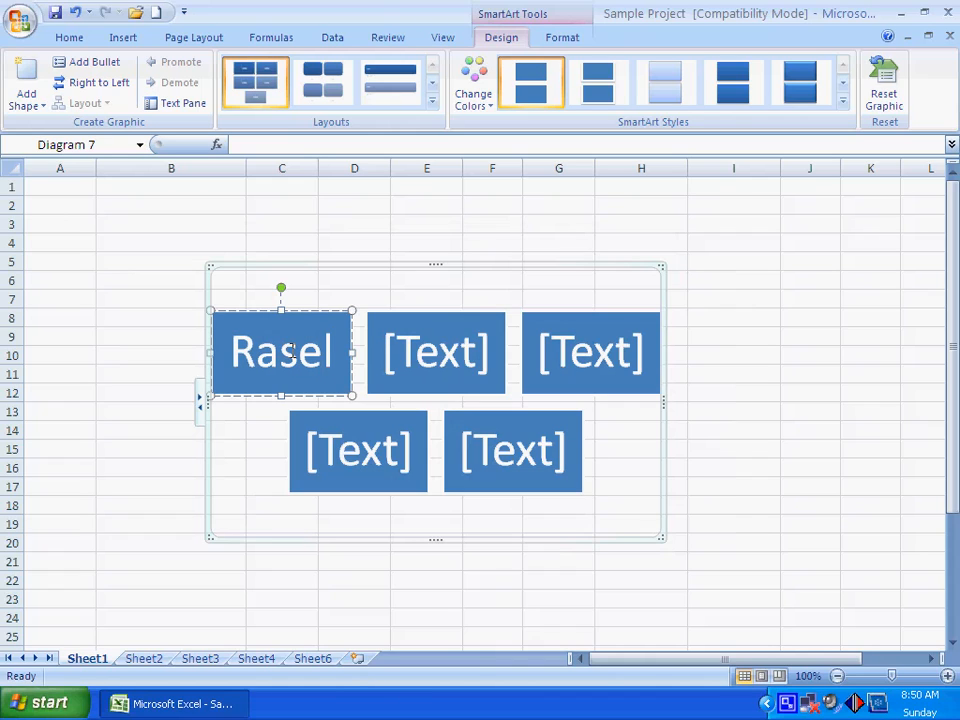
click(441, 356)
text(Karim)
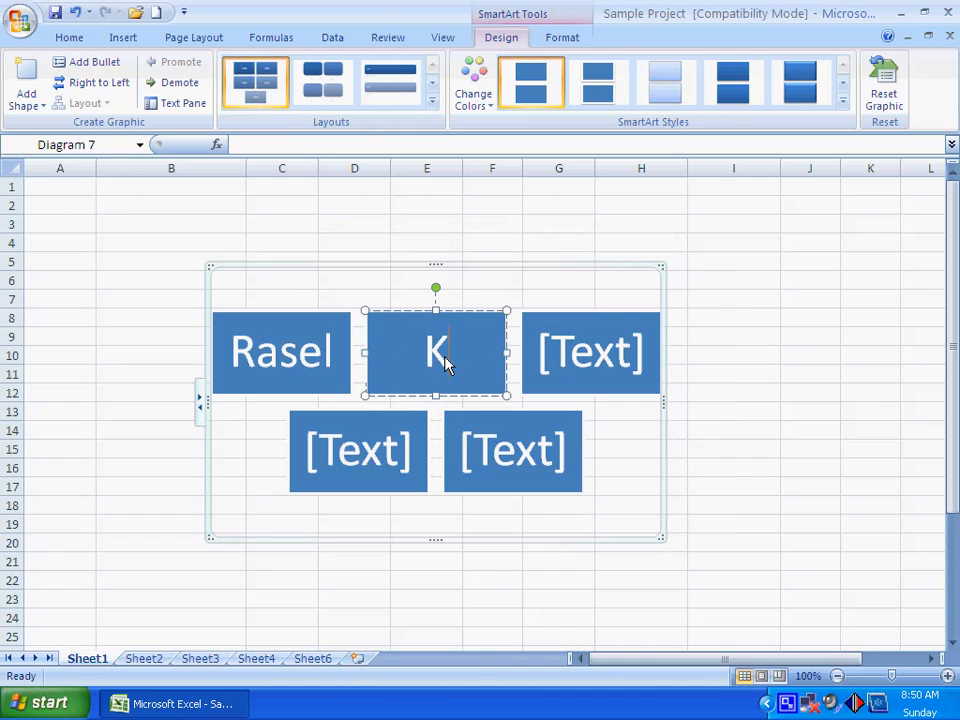
click(604, 368)
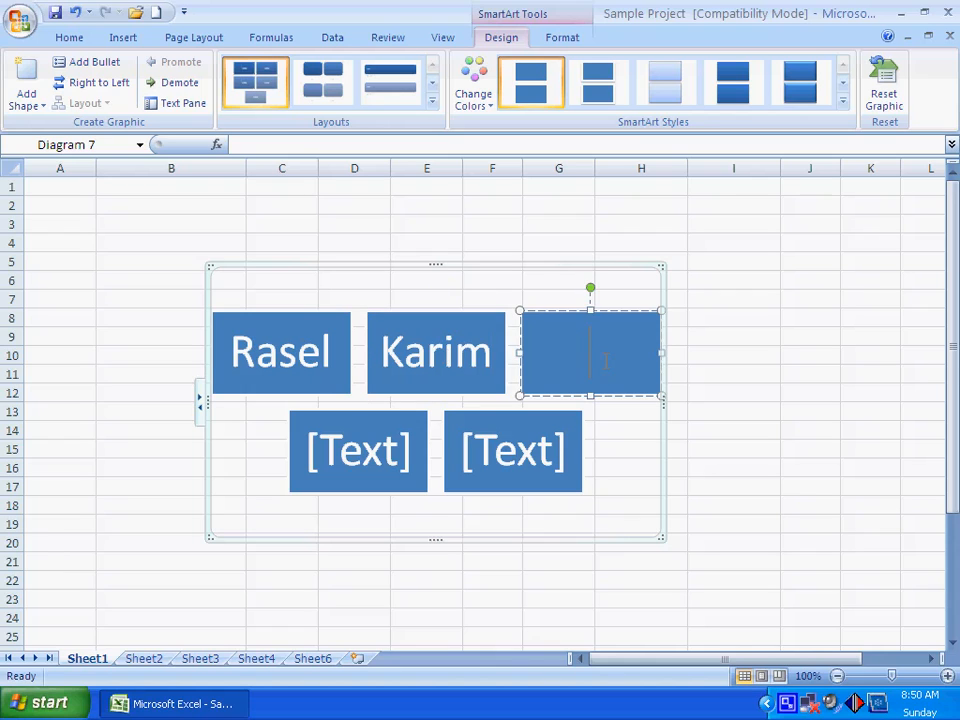
text(Akram)
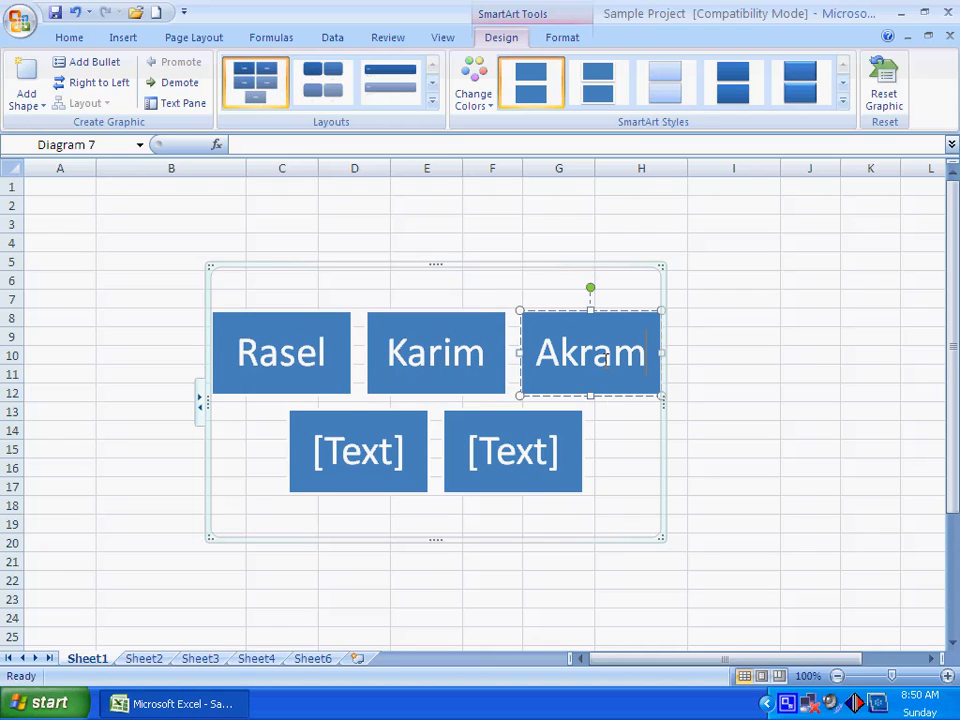
Enter a person's first name in each of the two lower blocks and deselect the graphic
click(357, 451)
text(Hakim)
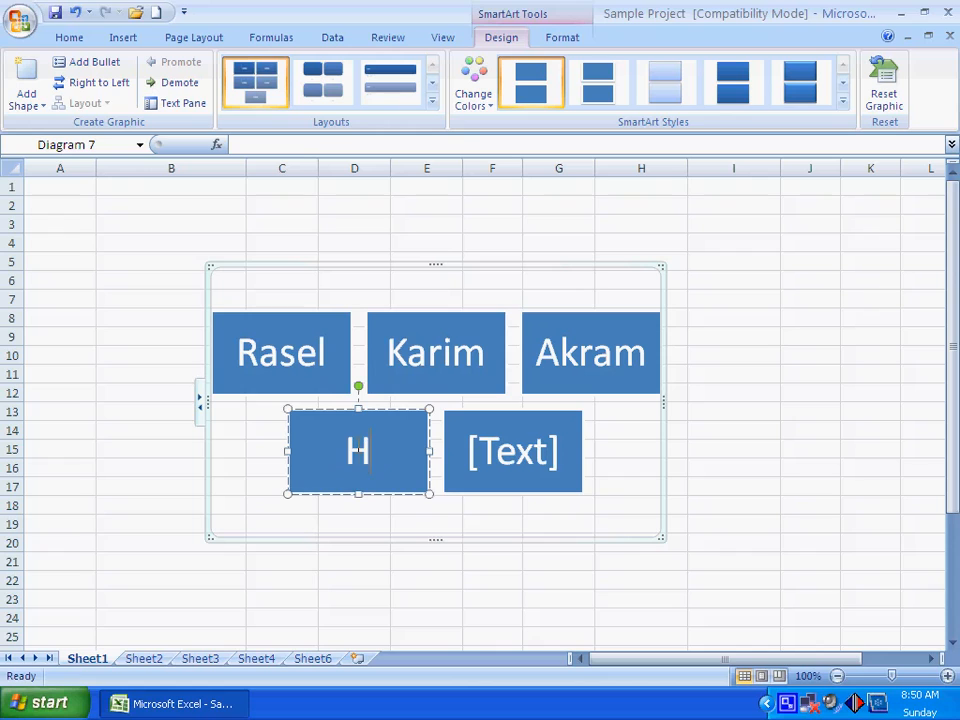
click(489, 458)
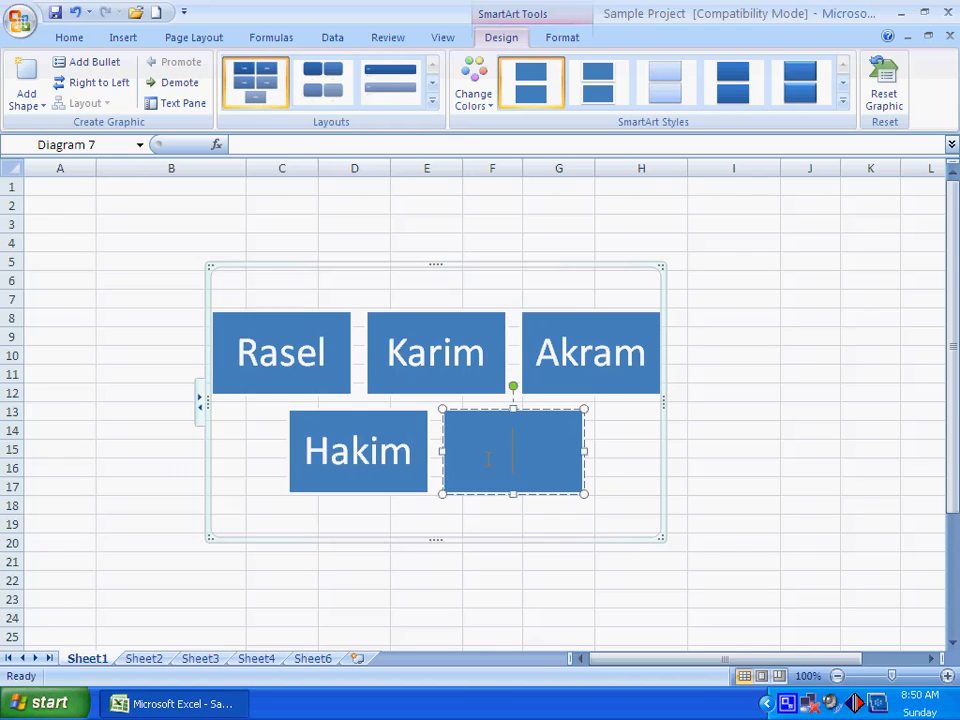
text(Shohel)
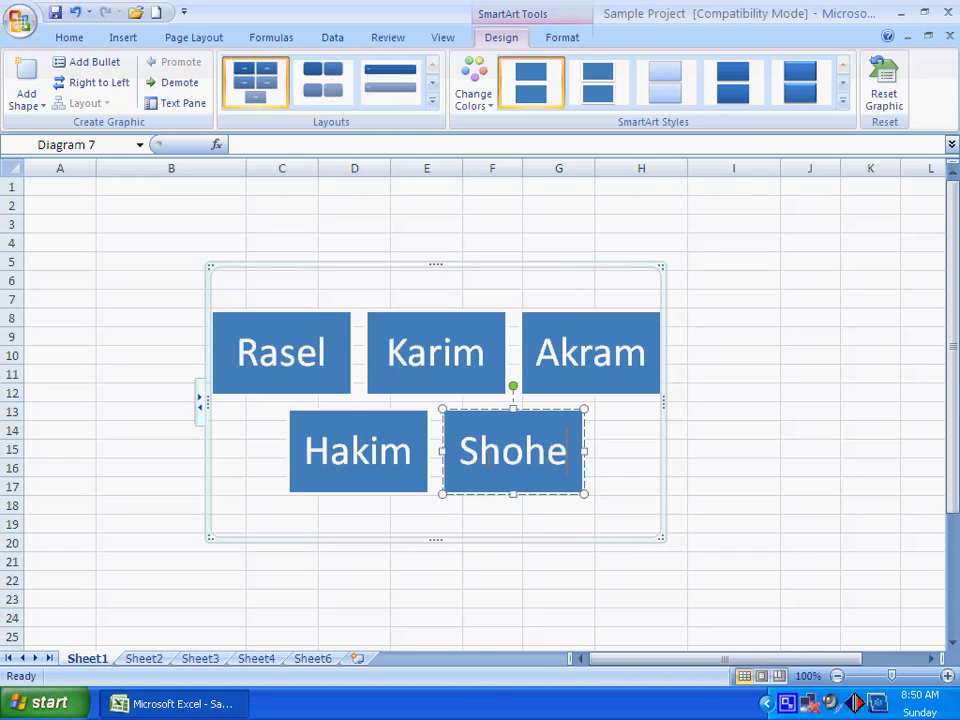
click(801, 449)
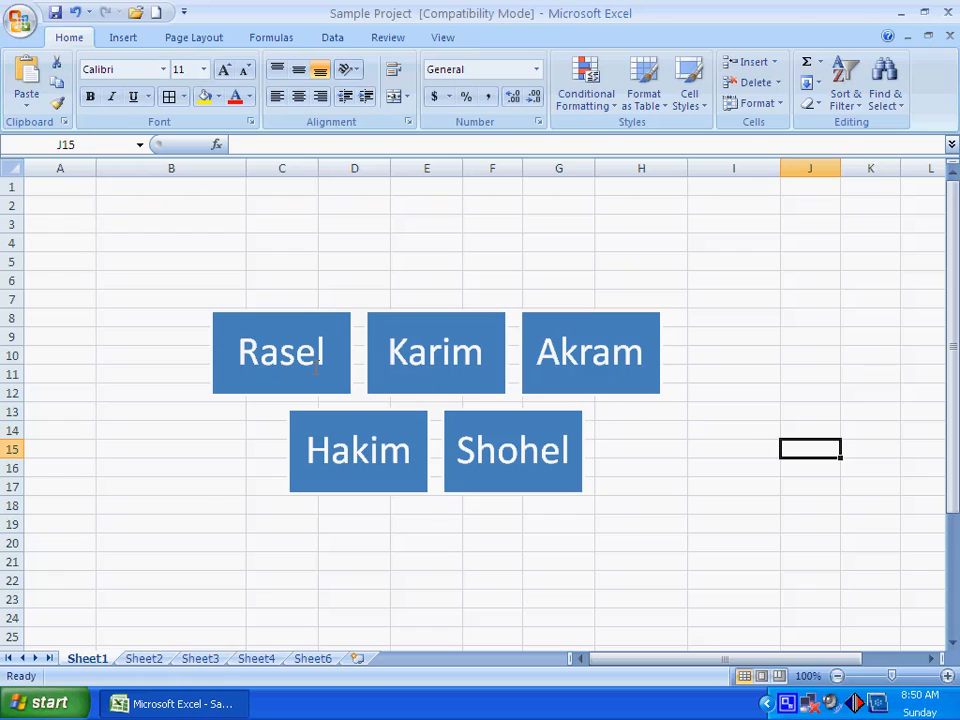
Add a new shape after the second block of the SmartArt graphic
click(319, 316)
click(431, 326)
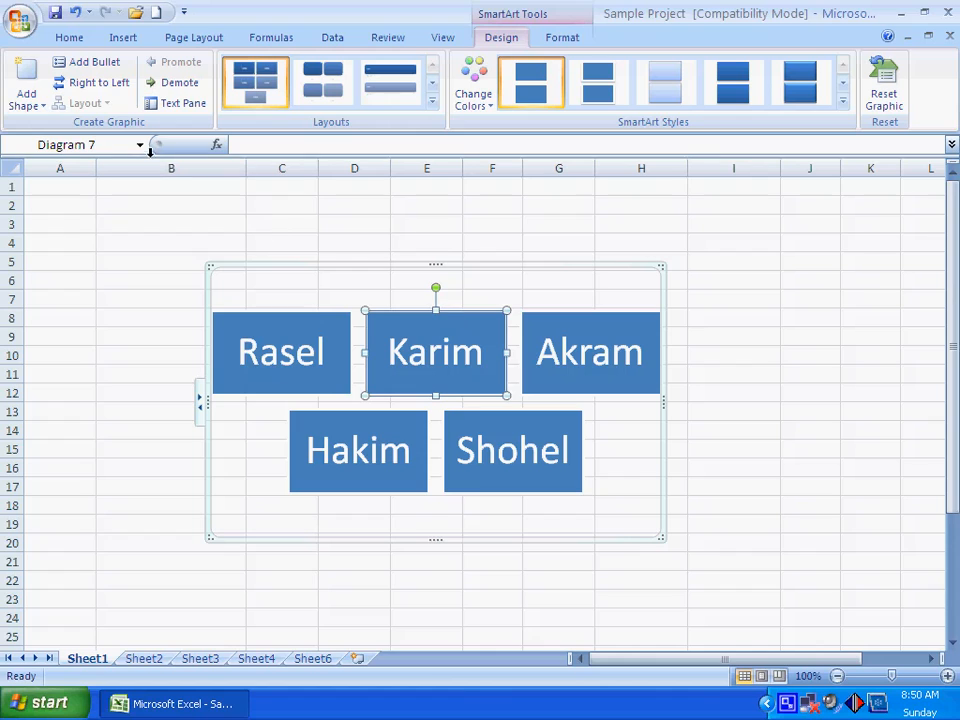
click(38, 108)
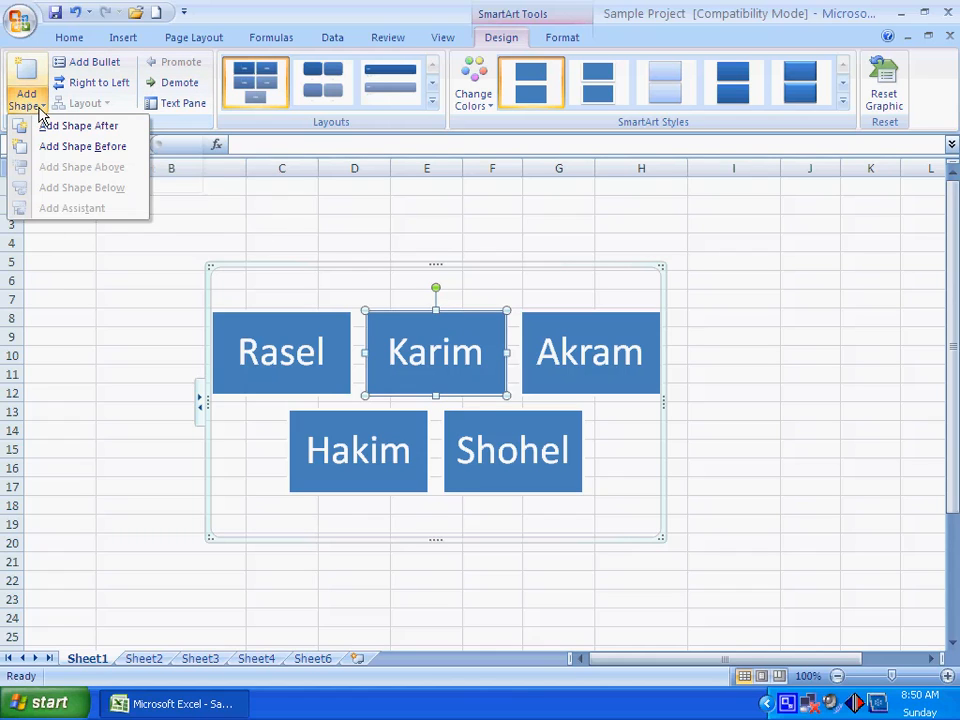
click(103, 130)
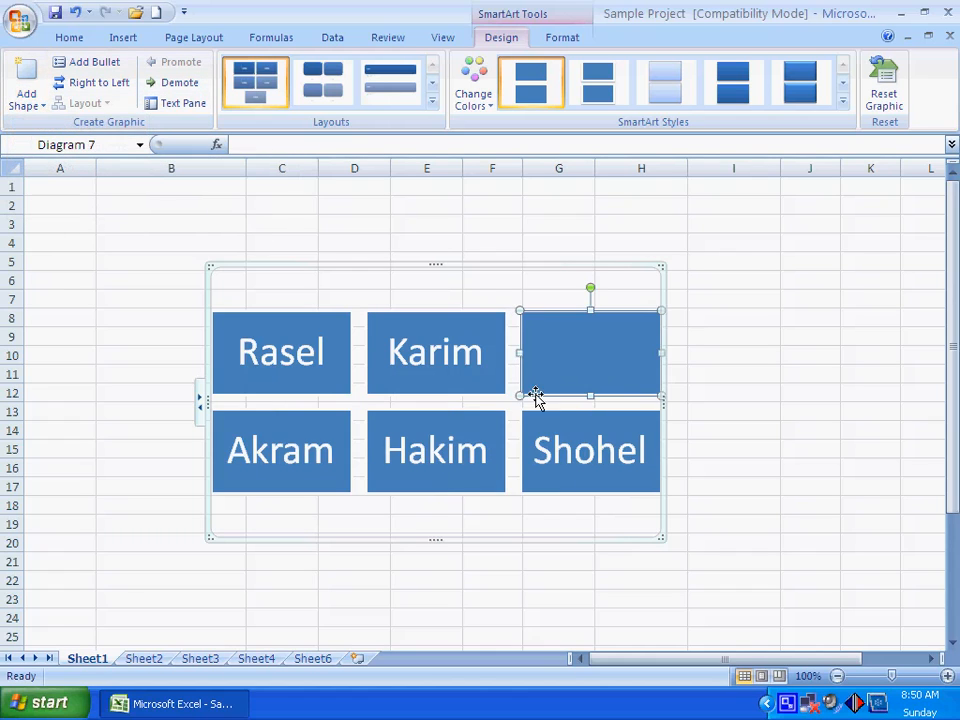
Add a new shape before the named block in the middle of the upper row
click(465, 316)
click(30, 104)
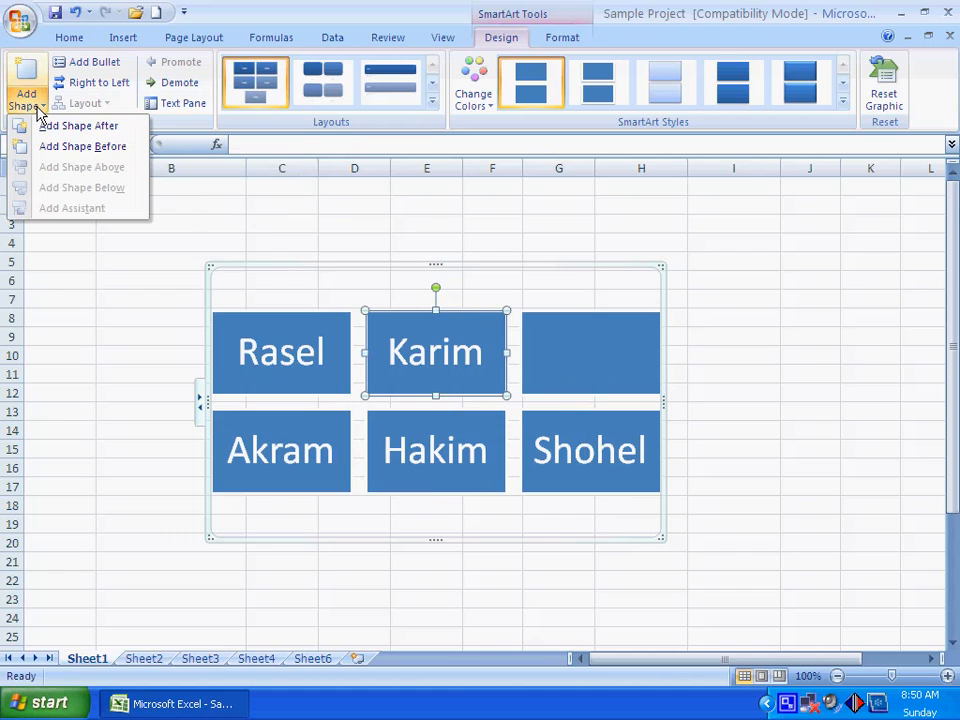
click(75, 145)
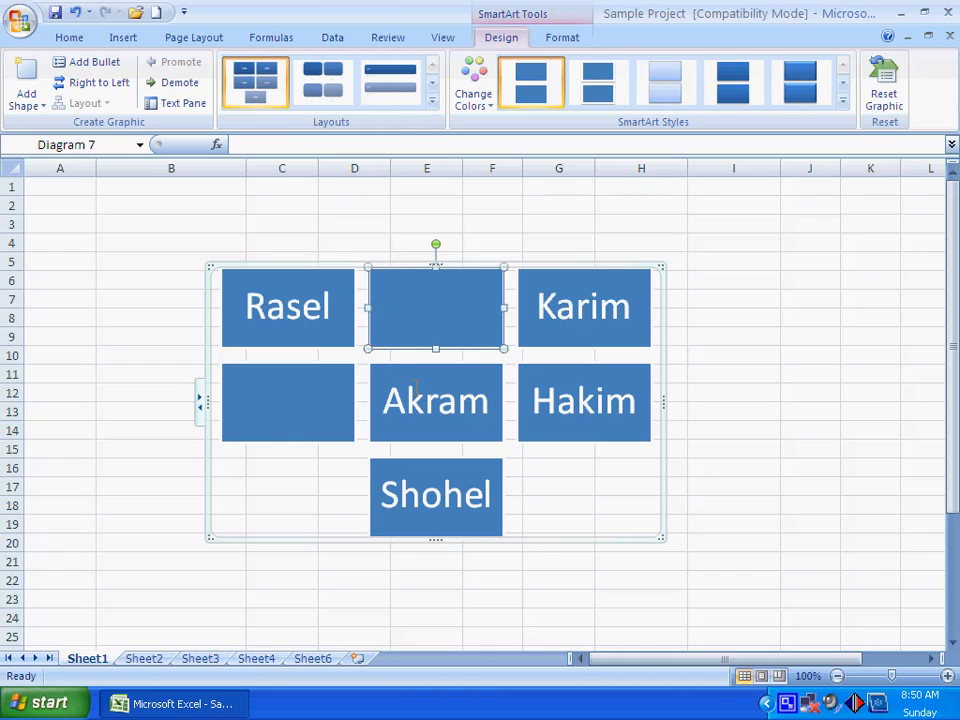
Add a new shape after the last block in the bottom row of the graphic
click(420, 458)
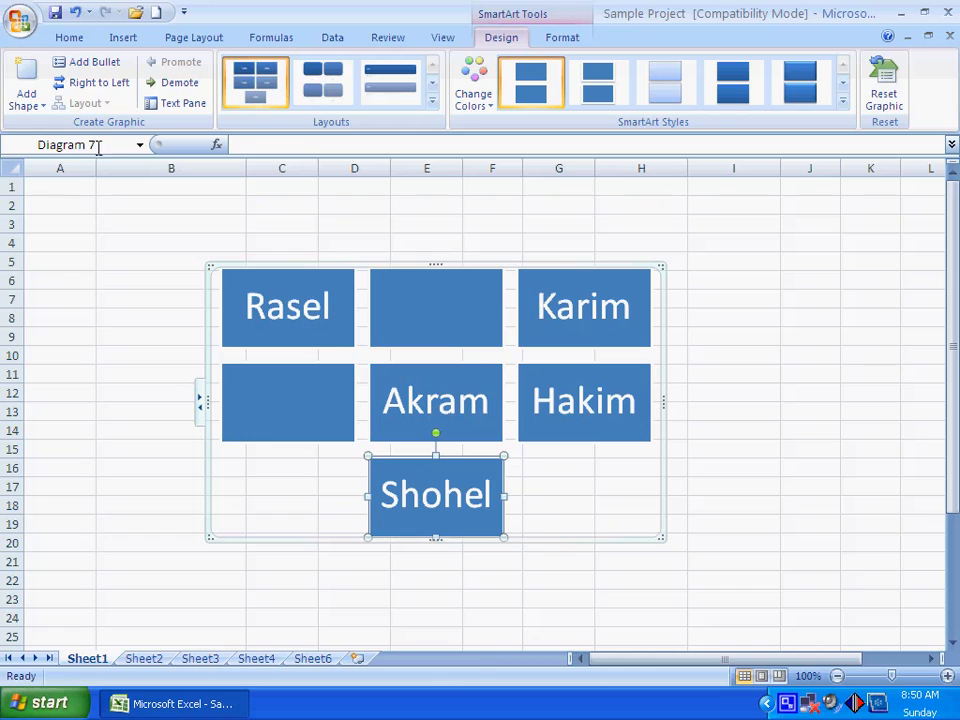
click(20, 100)
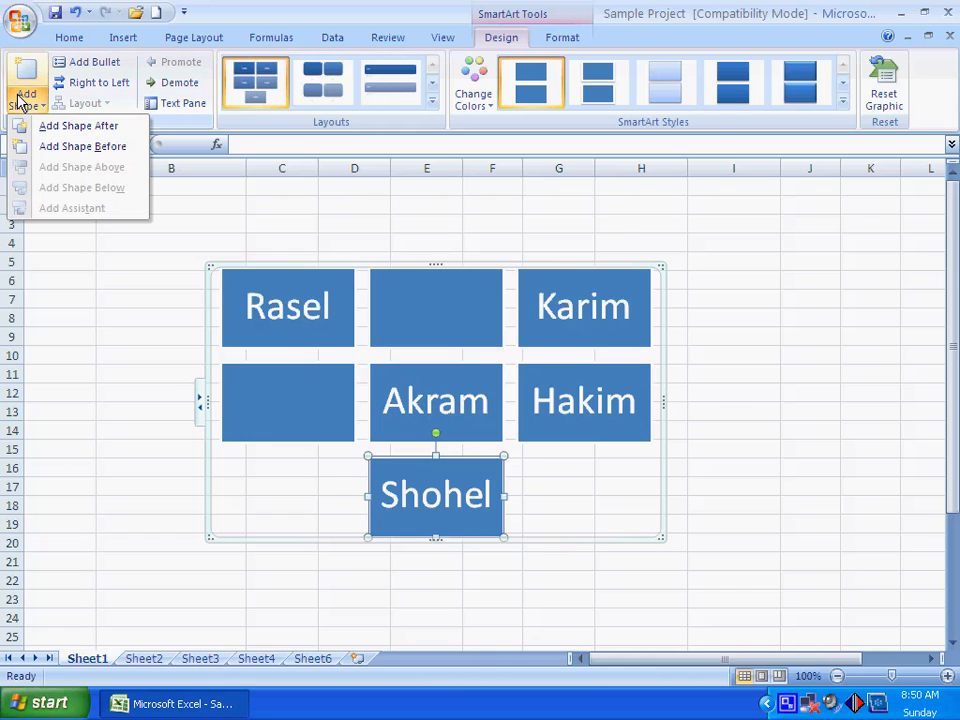
click(58, 126)
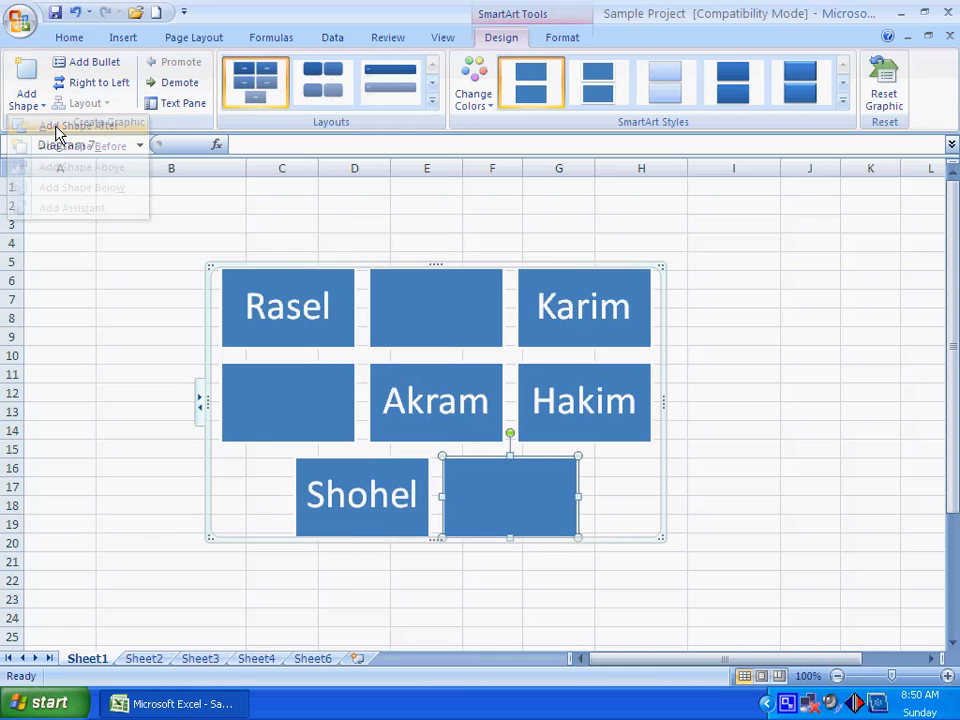
Try adding another shape after the named block in the bottom row, and take the addition back
click(355, 461)
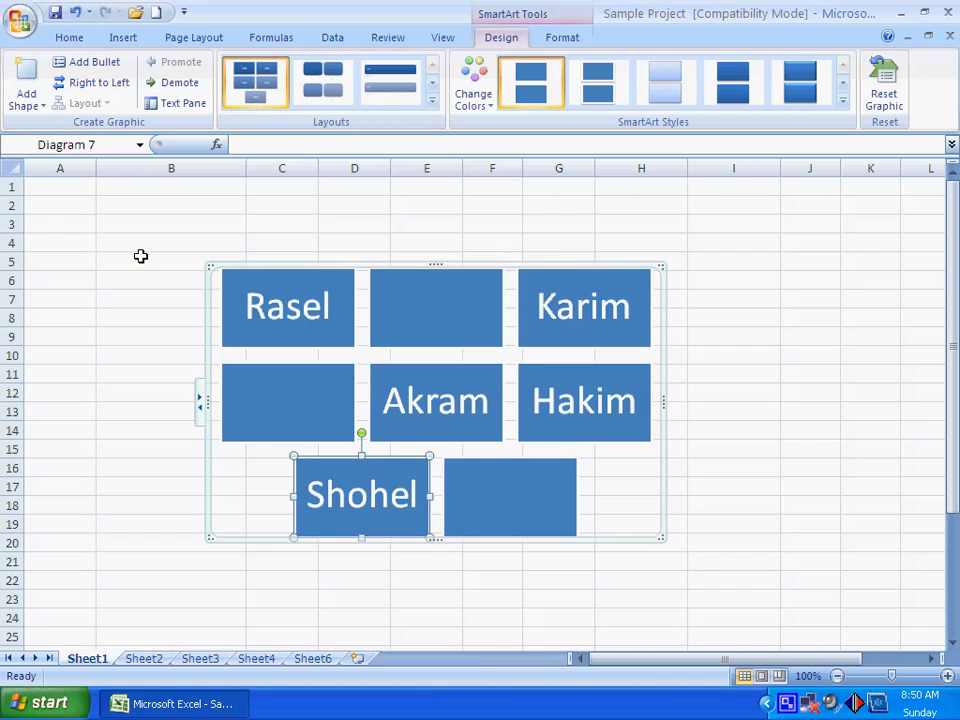
click(20, 100)
key(Down)
key(Return)
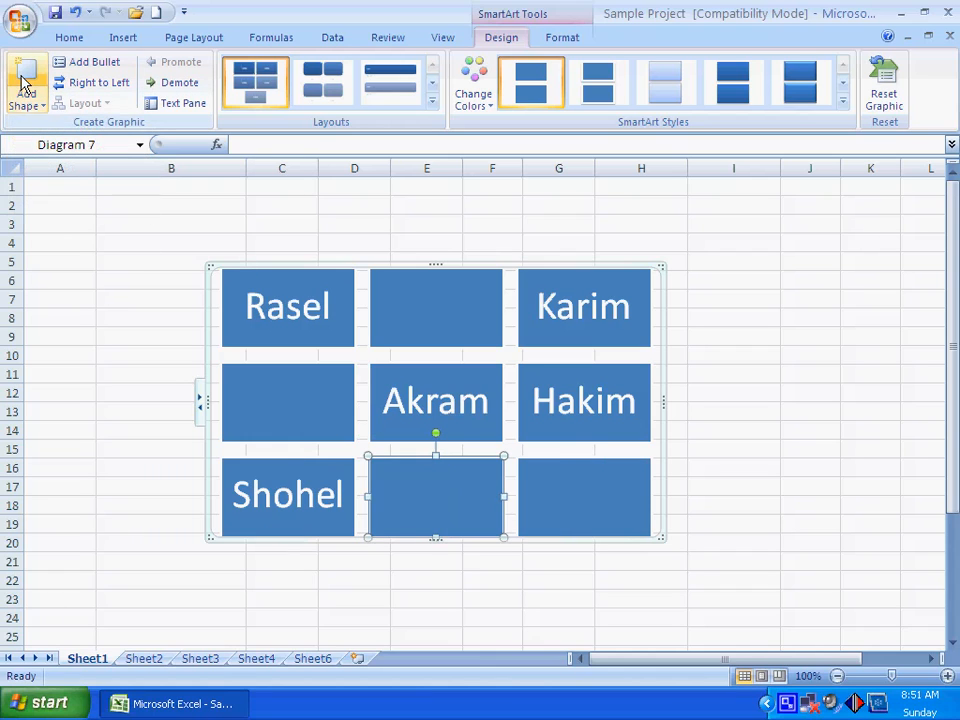
key(Delete)
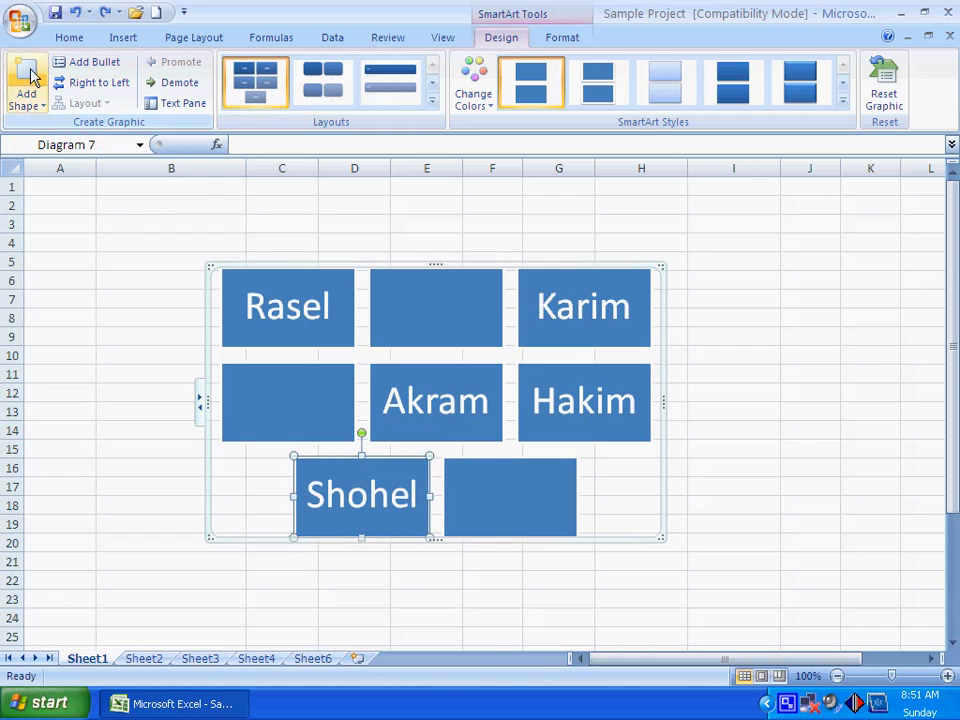
Add a shape directly after the bottom row's named block to complete the third row
click(30, 104)
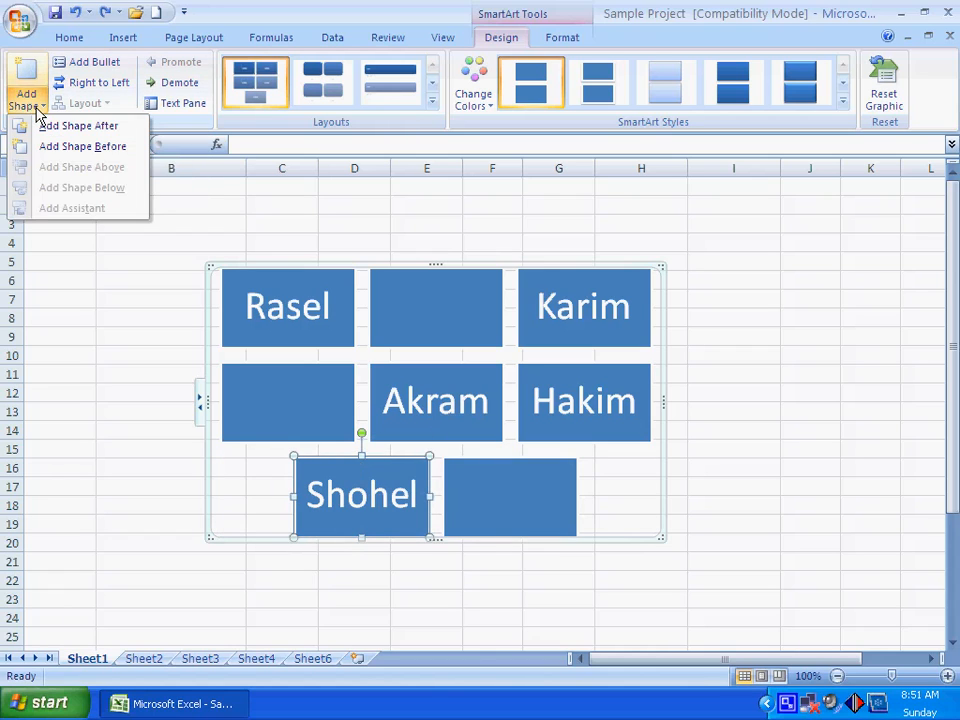
click(28, 100)
click(27, 70)
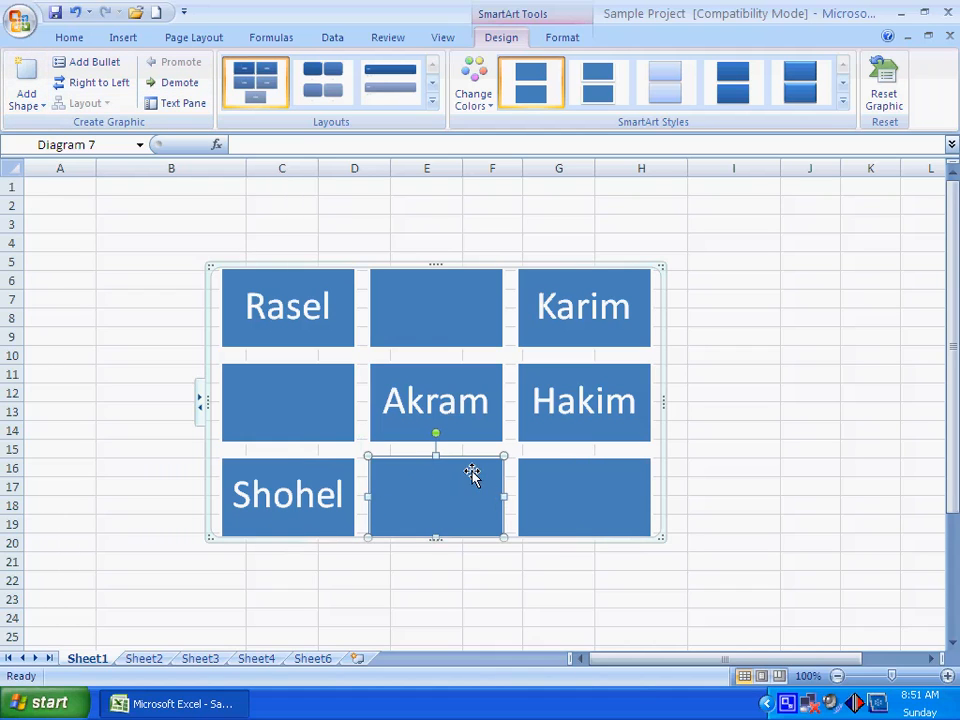
Add two bullets reading "Works Hard" and "Intelligent" beneath the name in the first block
click(331, 279)
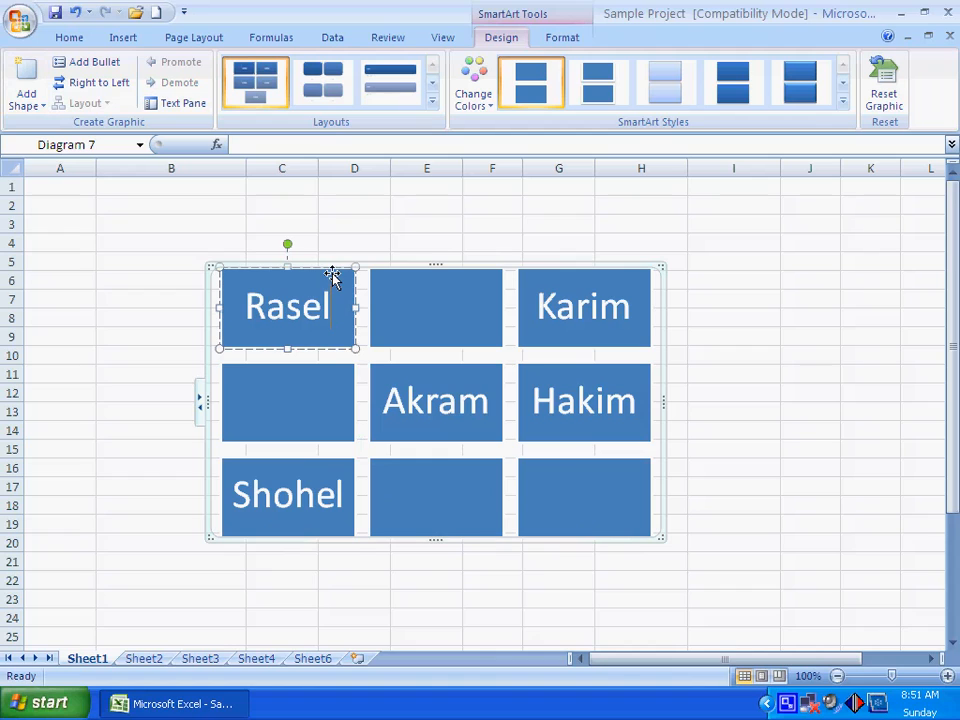
click(394, 276)
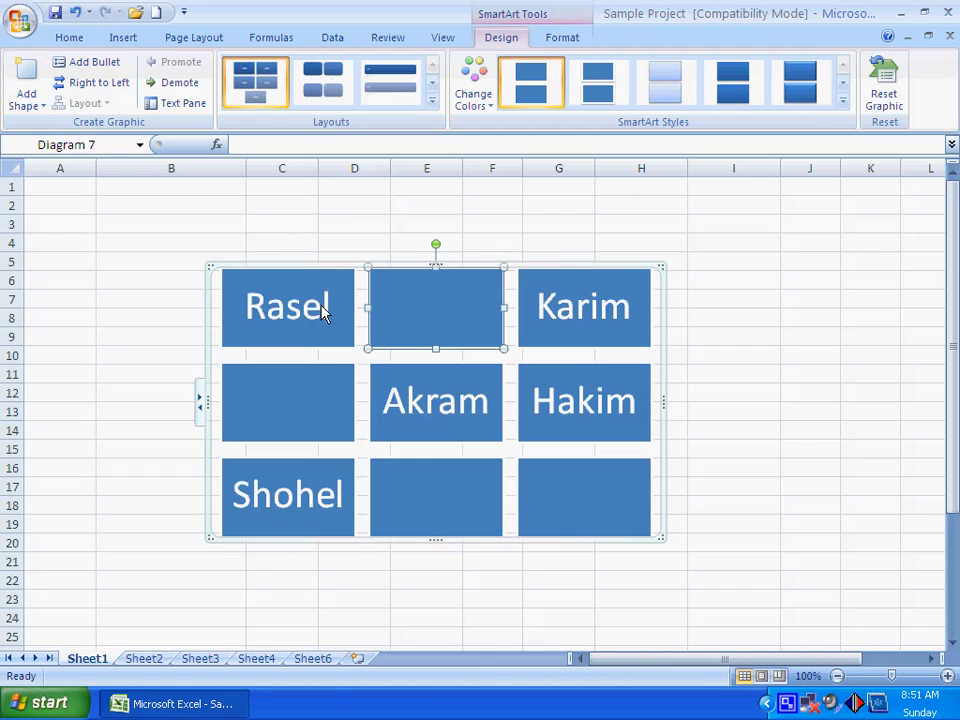
click(362, 312)
click(264, 314)
click(275, 267)
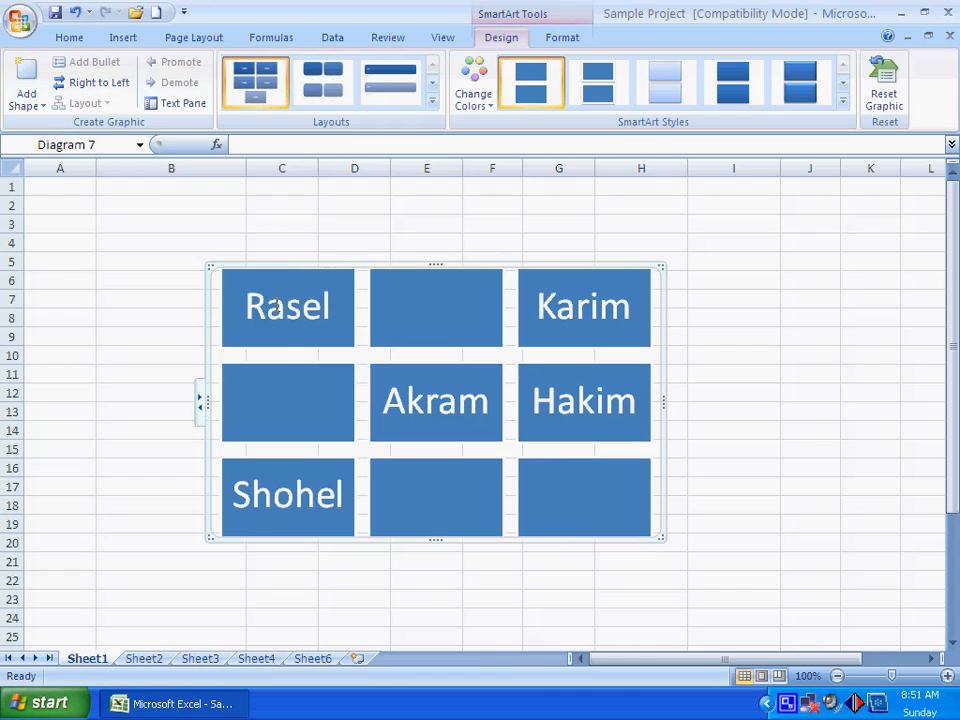
click(281, 307)
click(102, 67)
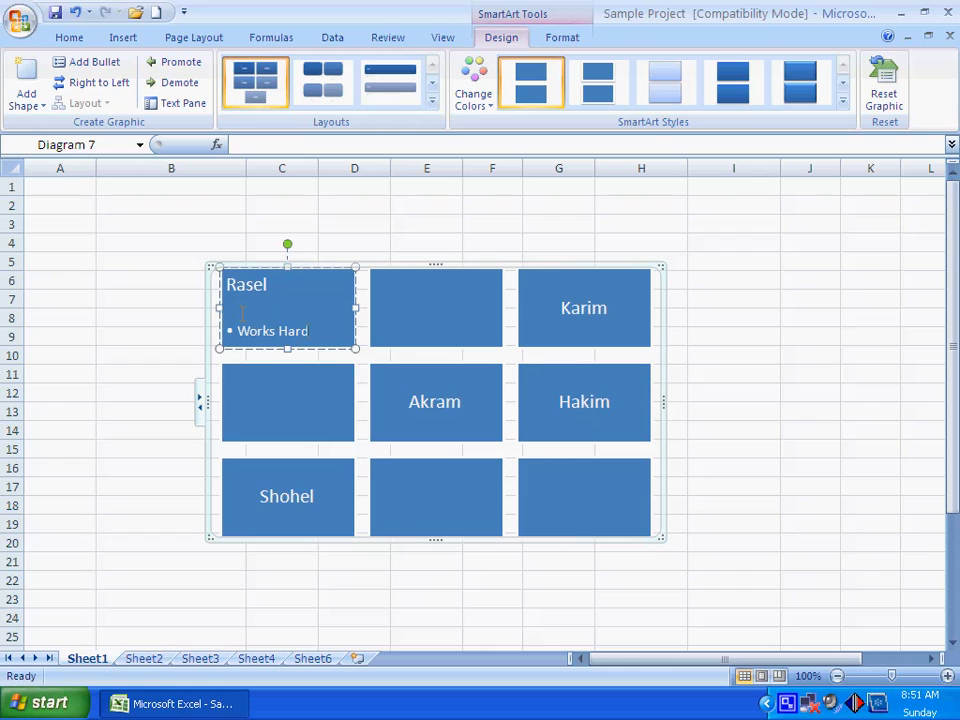
key(Return)
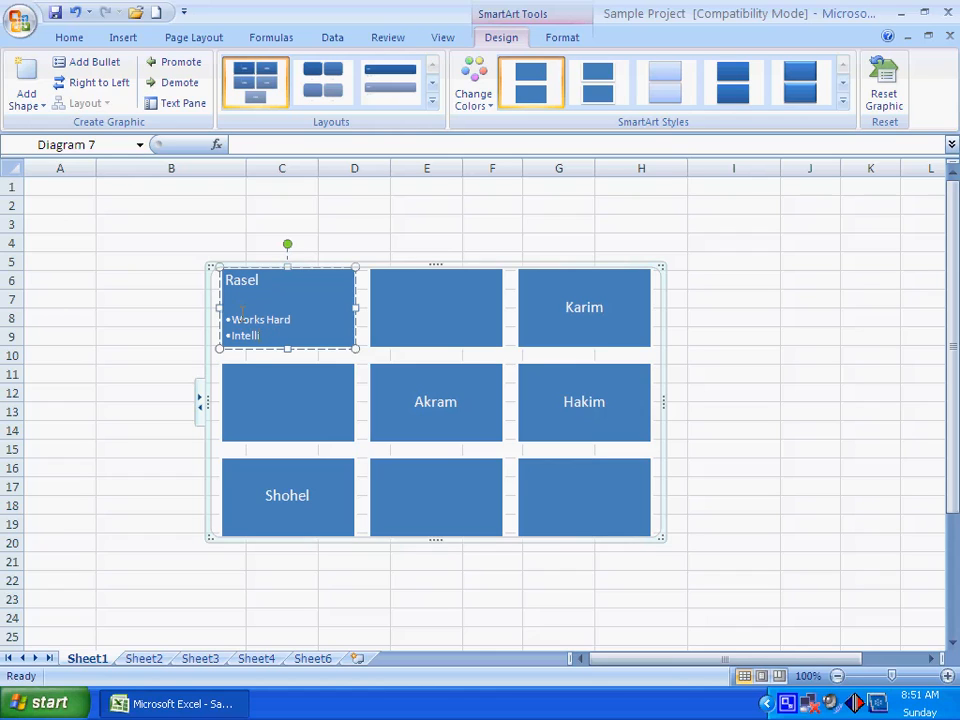
Enter a person's name in the empty middle block of the graphic's top row
click(396, 319)
right_click(431, 309)
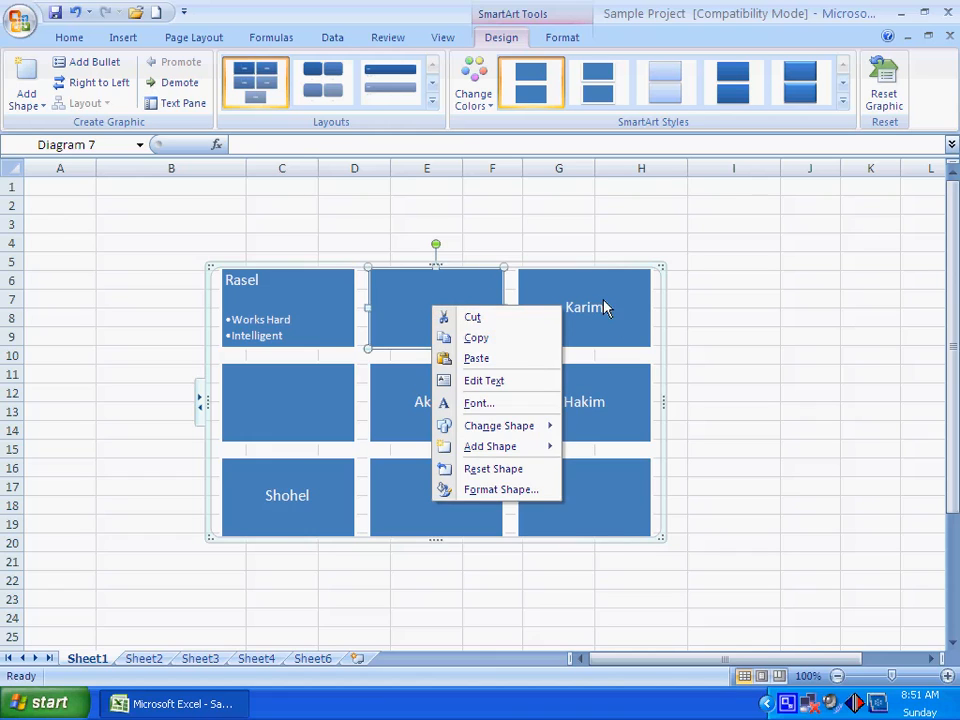
click(604, 300)
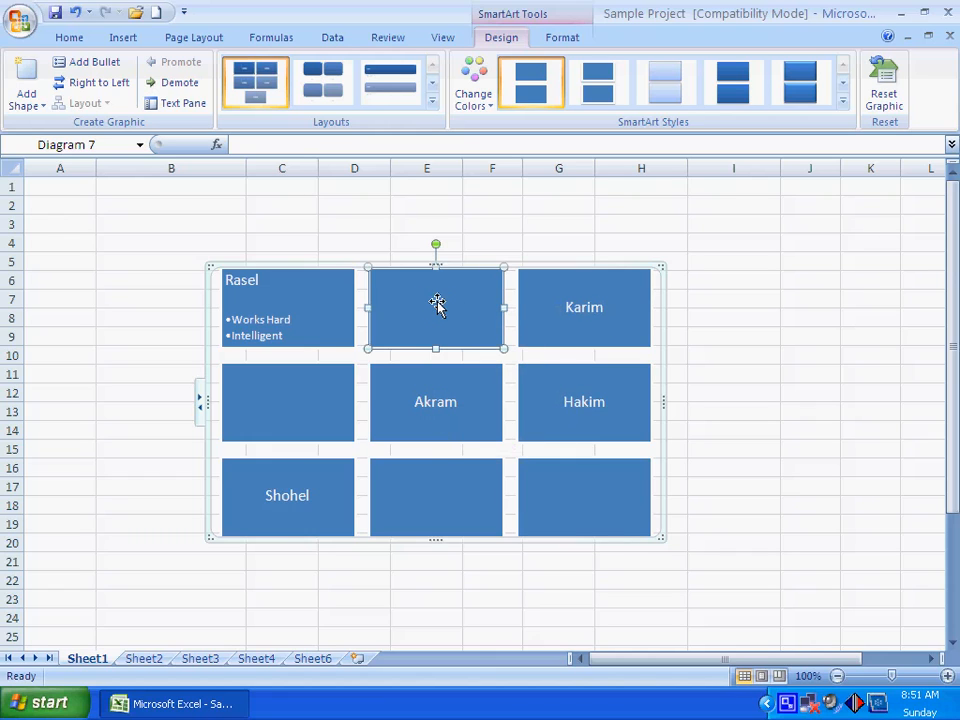
click(590, 307)
click(435, 311)
right_click(436, 298)
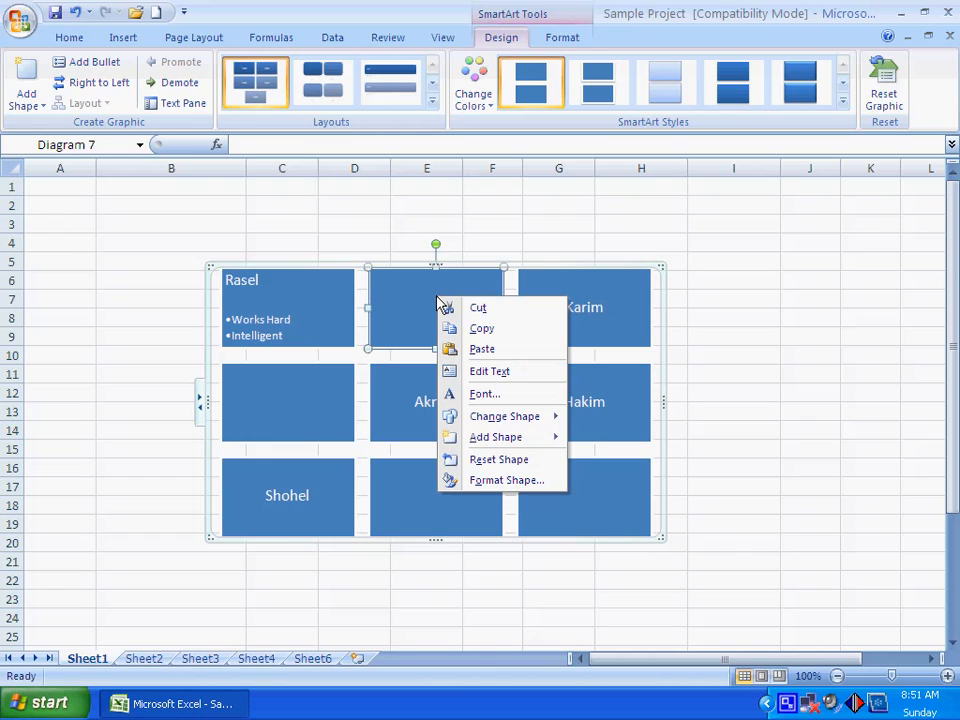
click(476, 371)
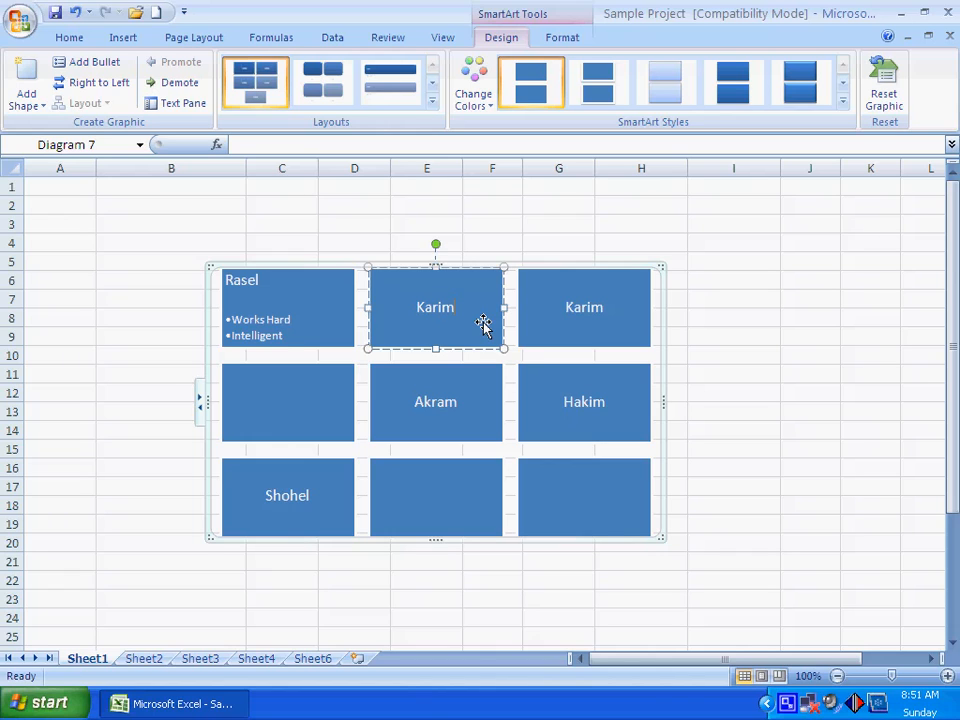
Enter a person's name in the empty first block of the second row
click(261, 403)
right_click(265, 404)
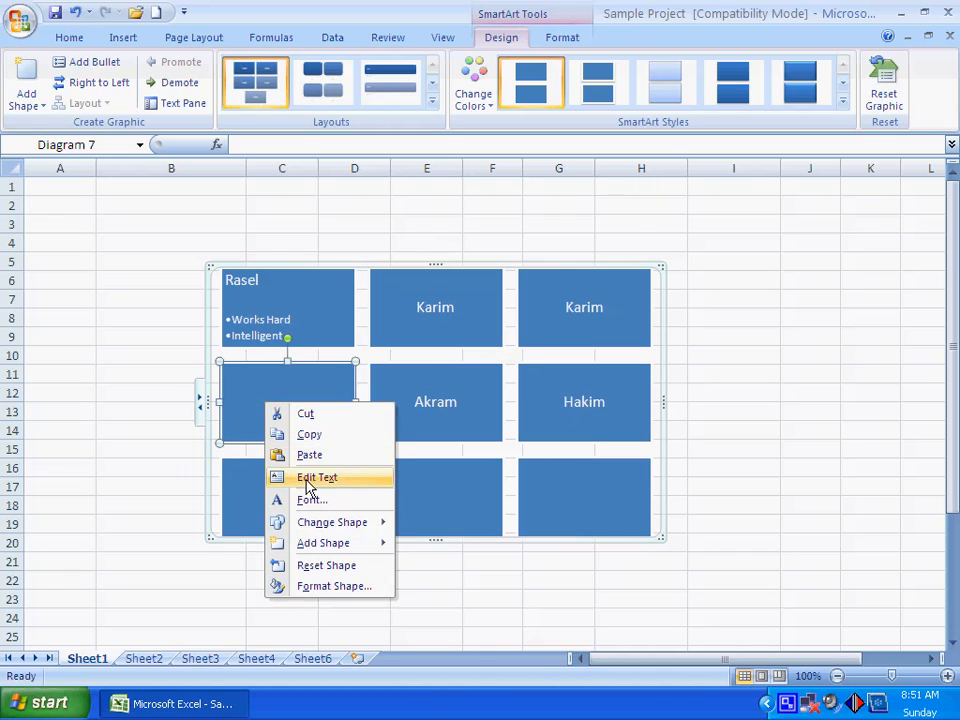
click(309, 479)
text(Karim)
key(BackSpace)
key(BackSpace)
key(BackSpace)
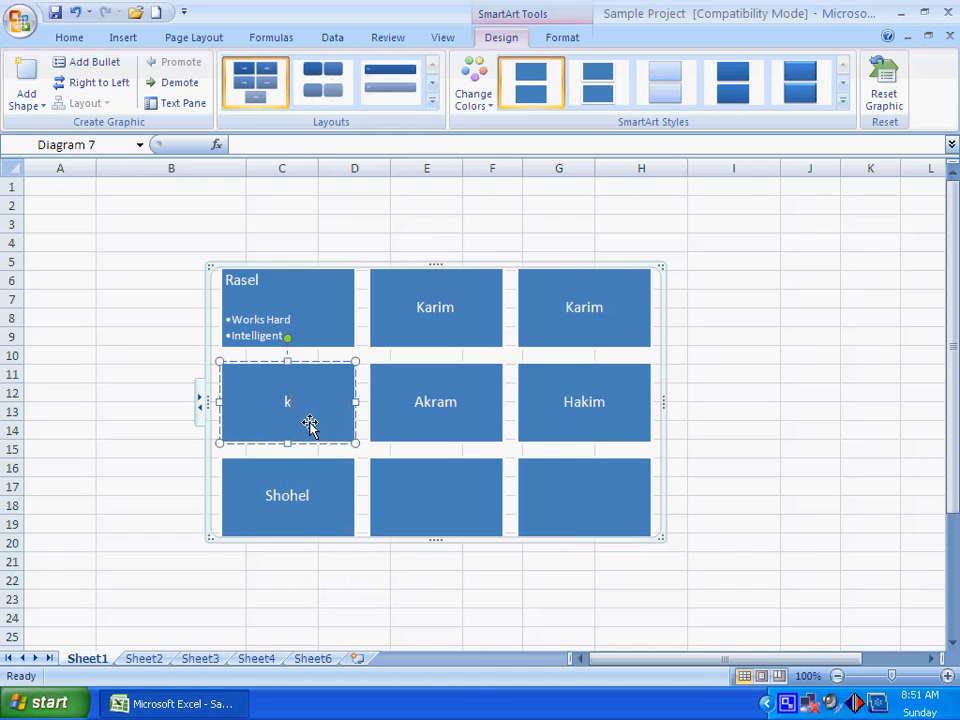
text(mrul)
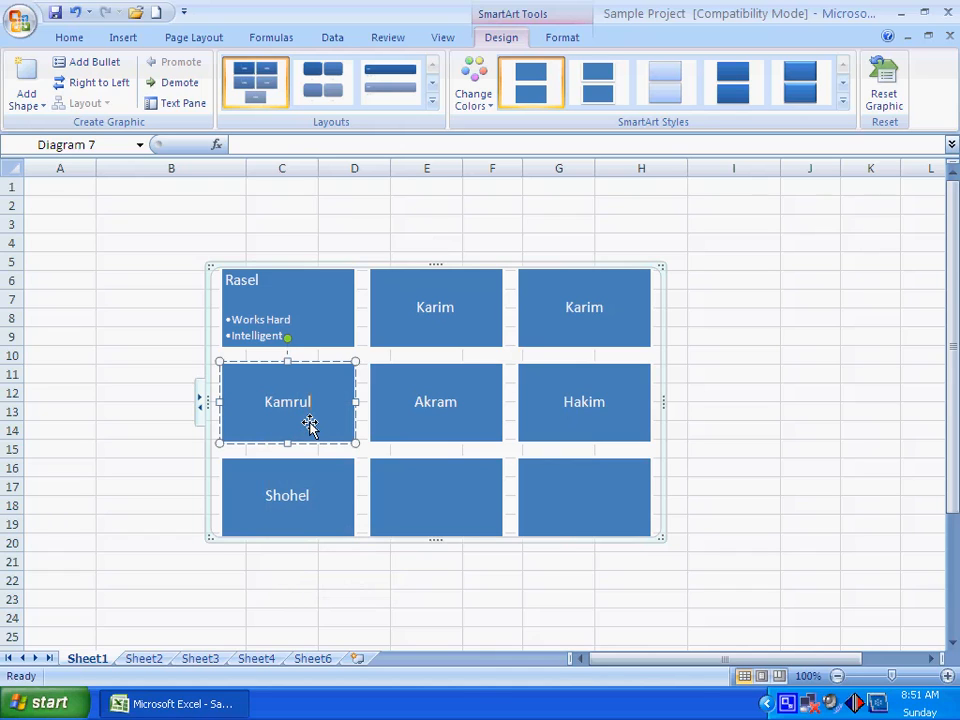
Fill the two empty blocks in the third row with a person's name each
right_click(429, 487)
click(470, 560)
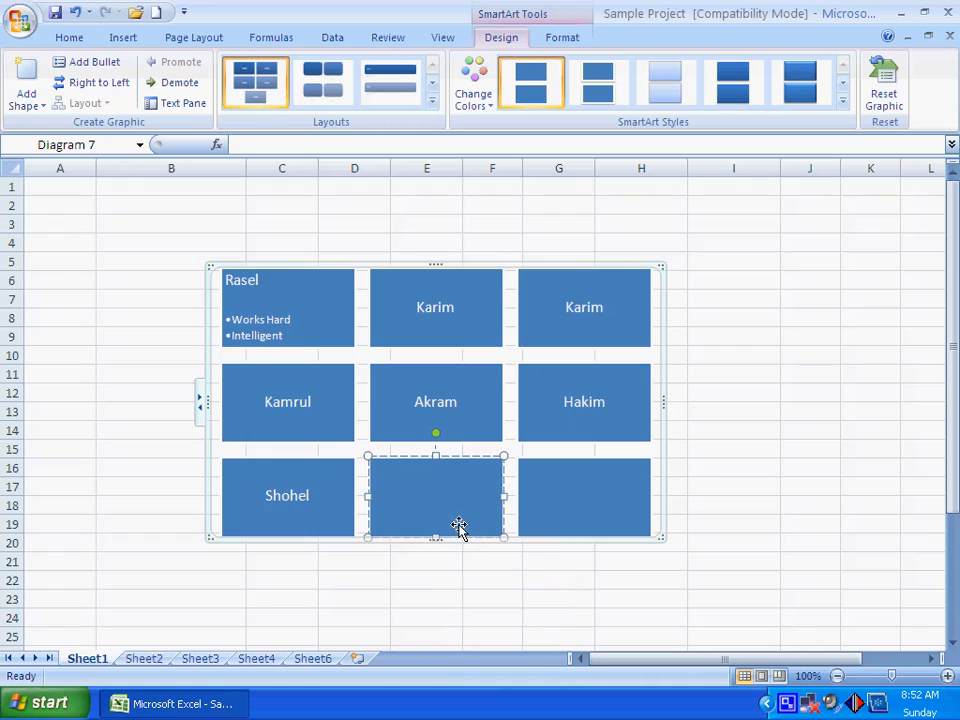
text(Hasan)
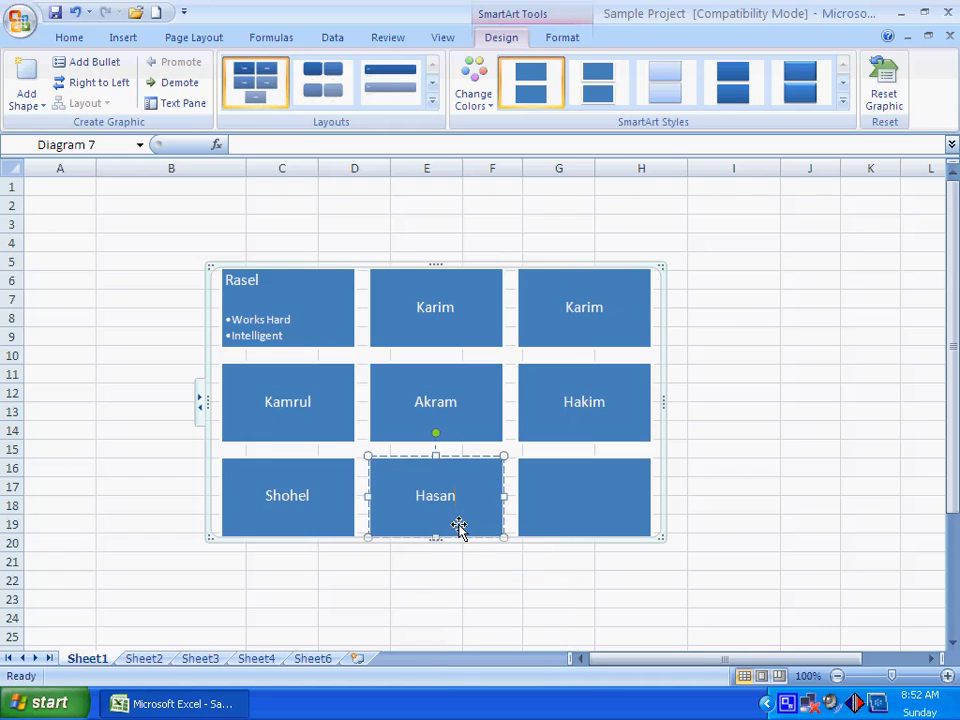
right_click(617, 500)
click(670, 379)
text(Sumon)
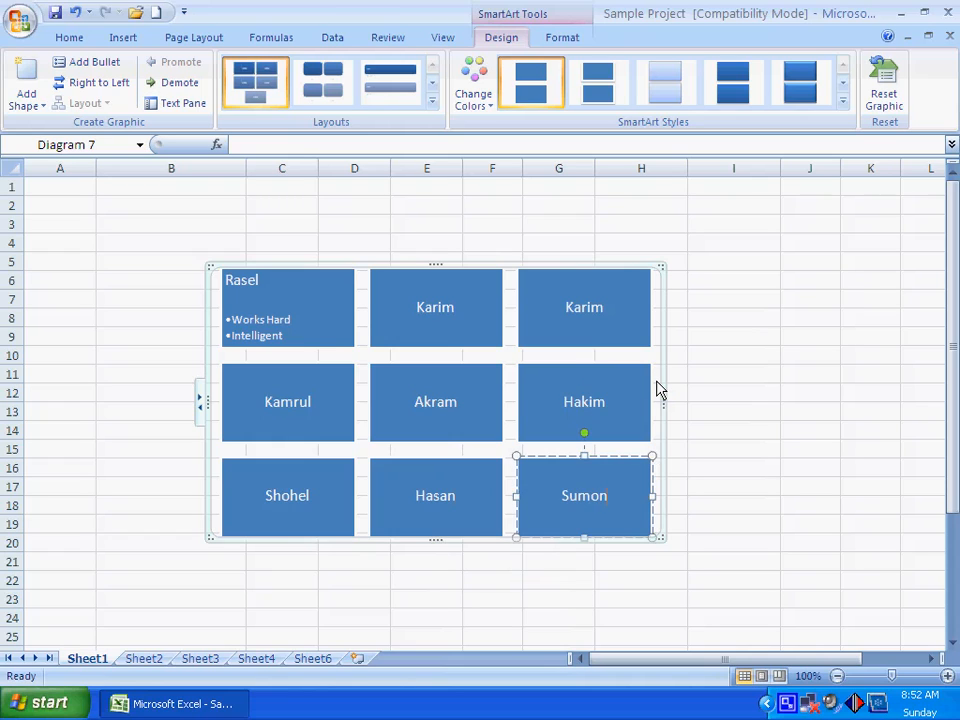
Try the Right to Left layout on the graphic, and switch back to left-to-right order
click(401, 268)
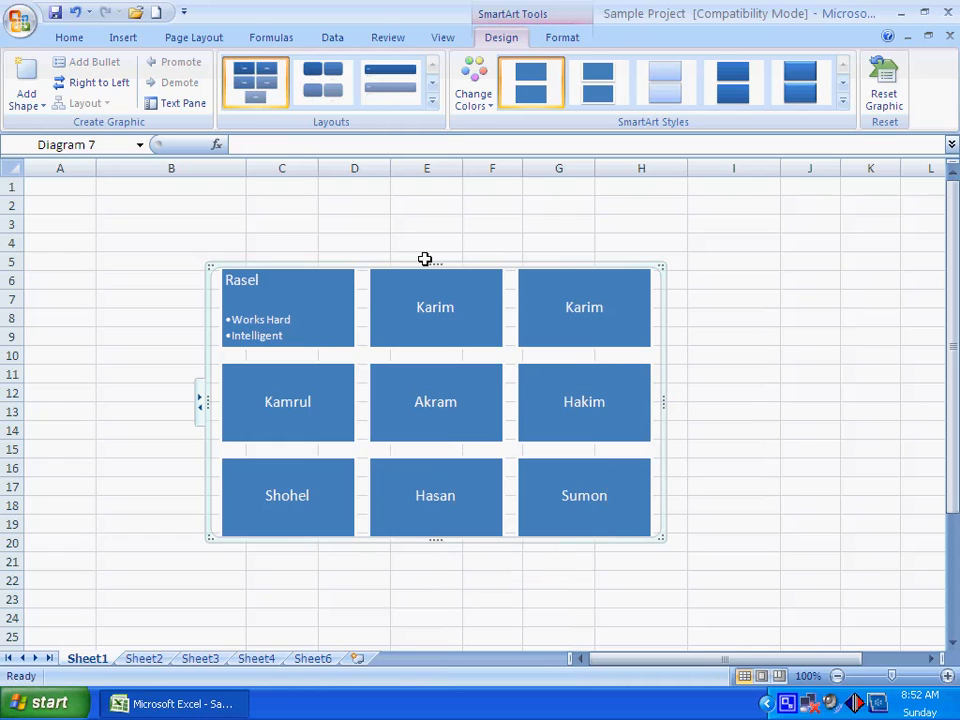
click(445, 275)
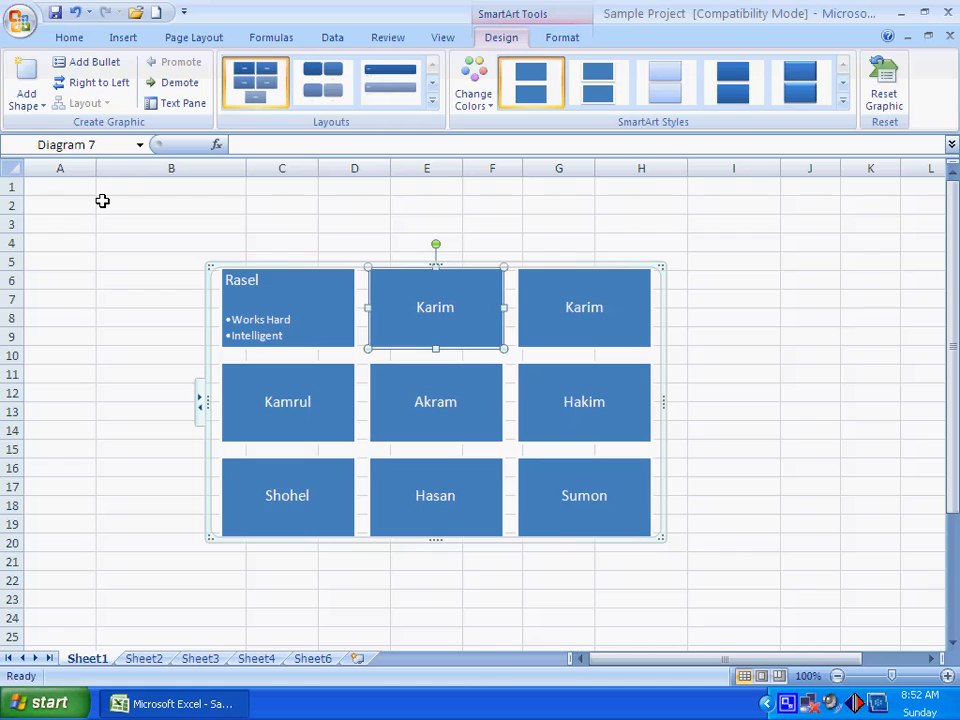
click(101, 87)
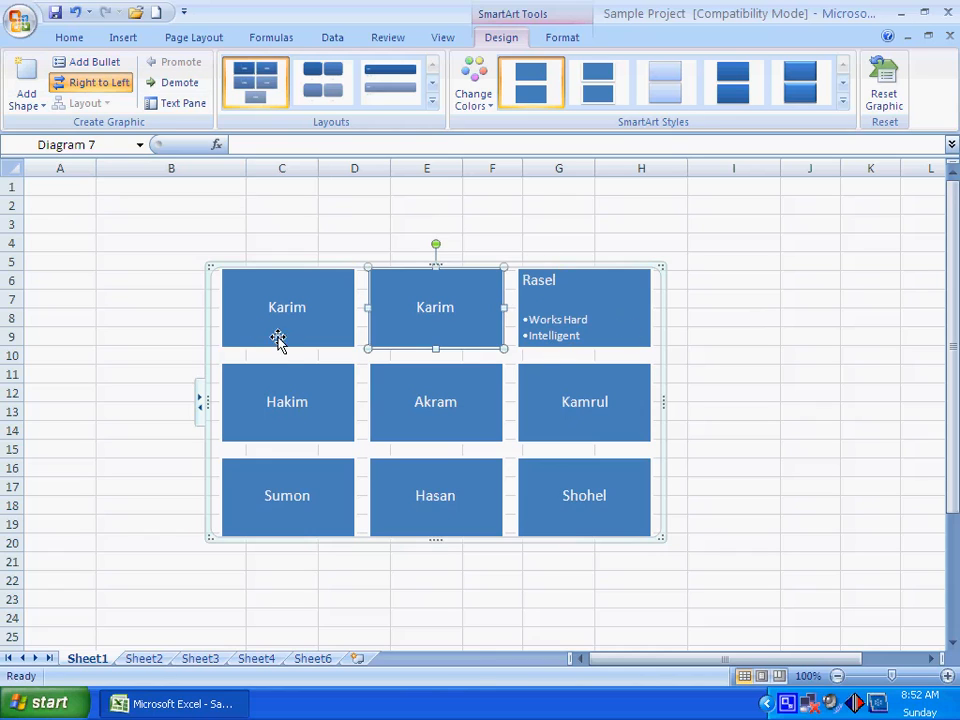
click(108, 85)
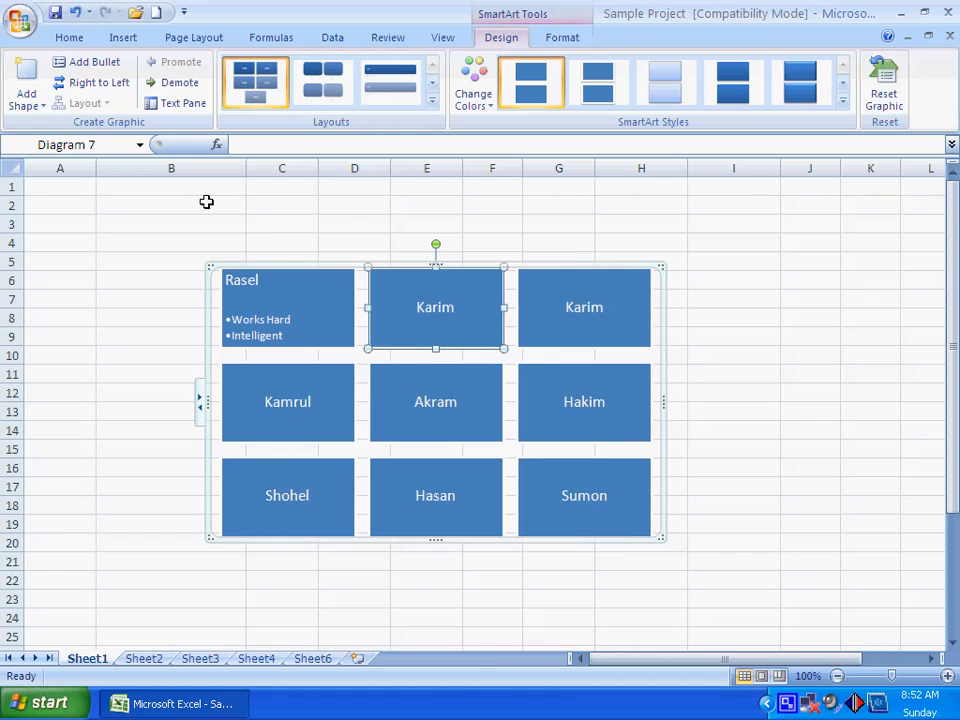
Demote the top row's second block to a sub-bullet beneath "Intelligent", and the following three blocks to bullets in the first block
click(180, 84)
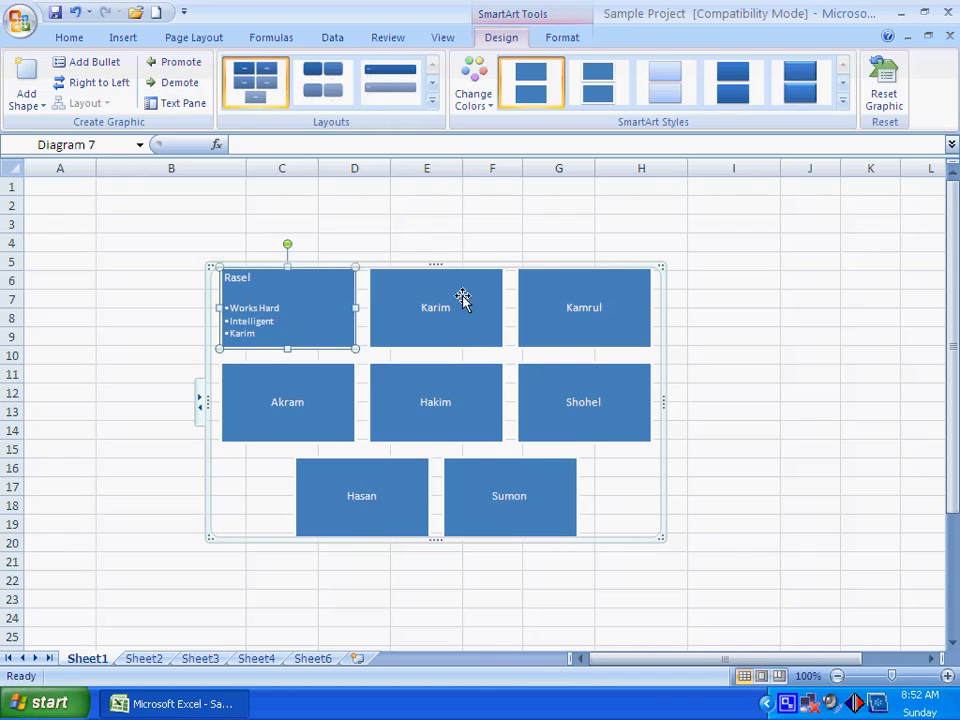
click(180, 84)
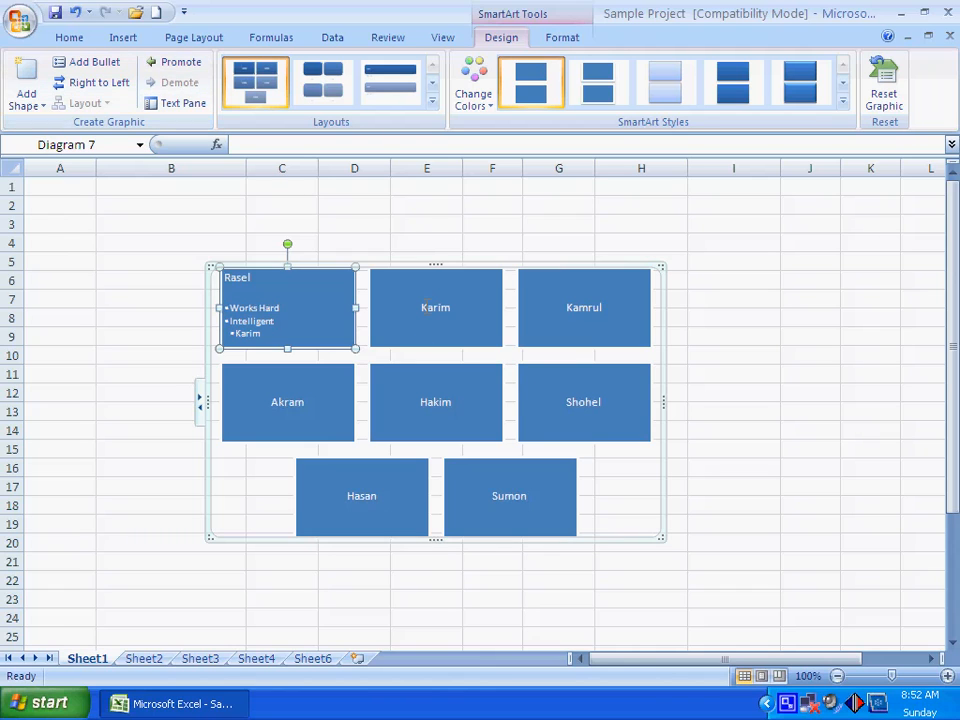
click(397, 280)
click(172, 86)
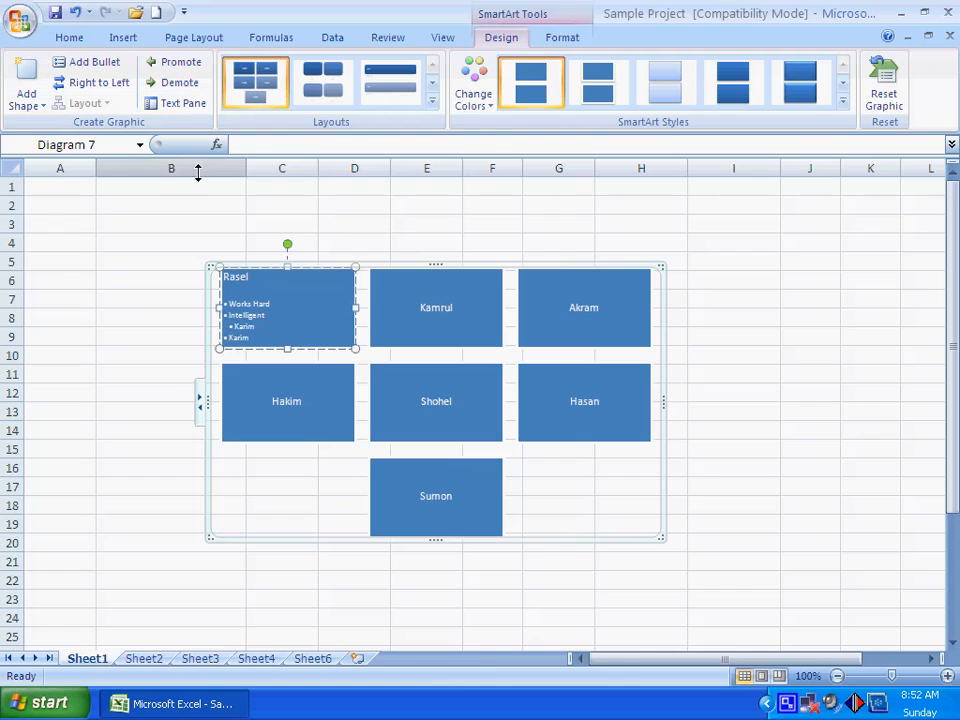
click(433, 294)
click(180, 86)
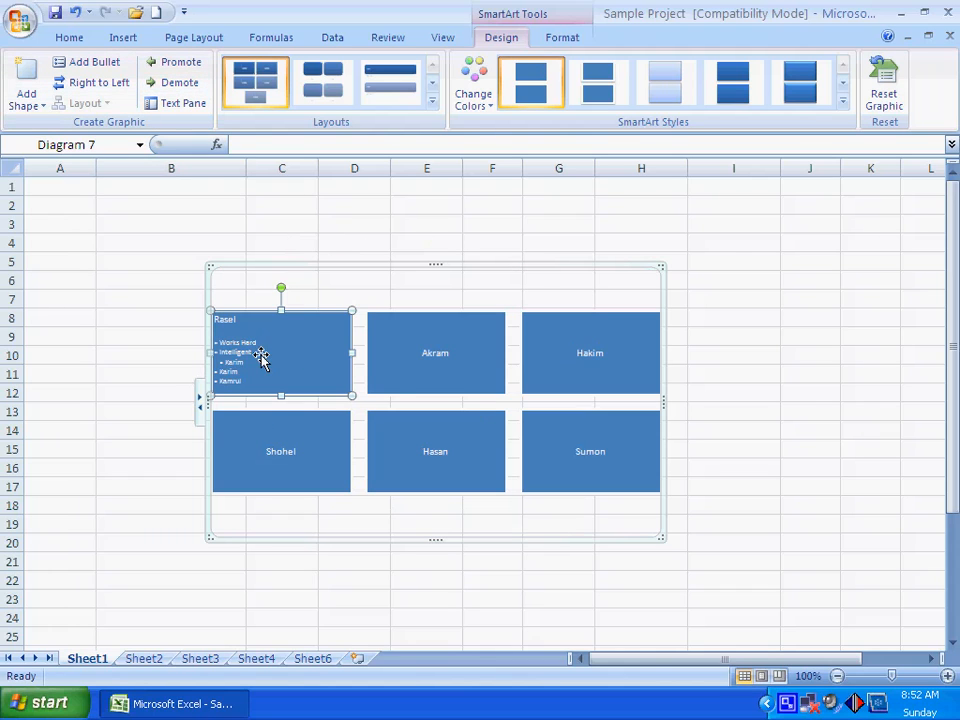
click(407, 354)
click(177, 87)
Promote the last three name bullets in the first block back to separate blocks
click(278, 351)
click(234, 378)
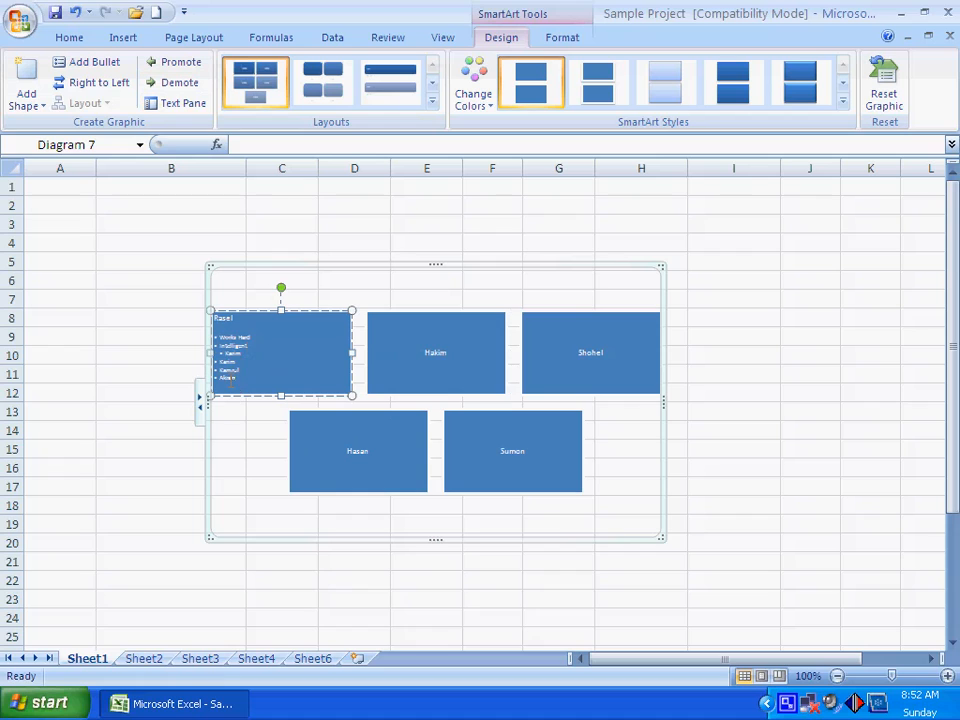
click(173, 62)
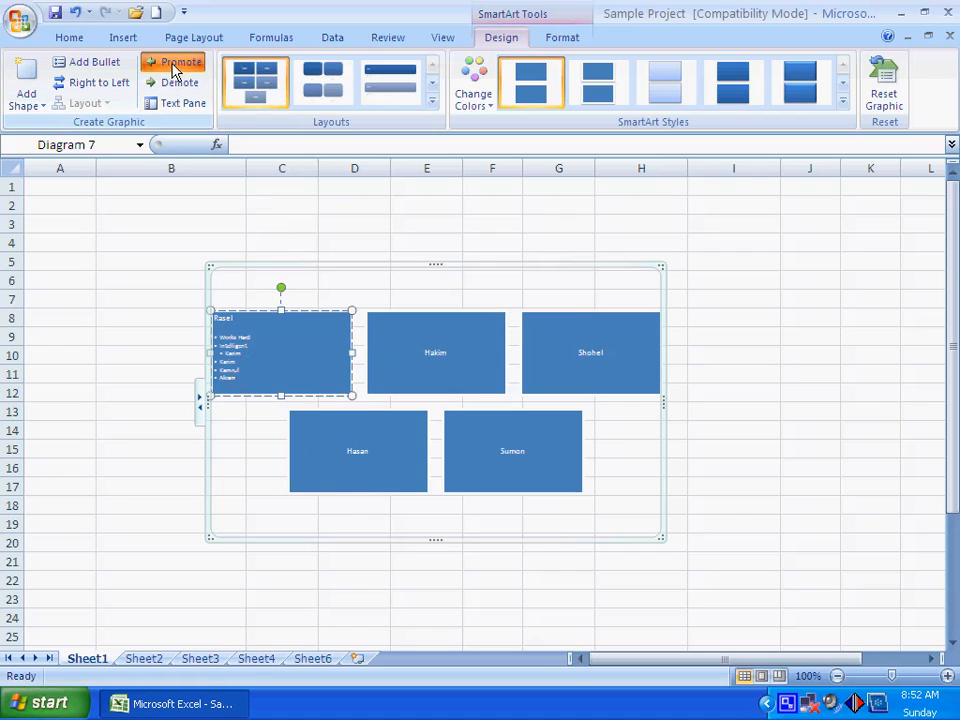
click(229, 381)
click(176, 62)
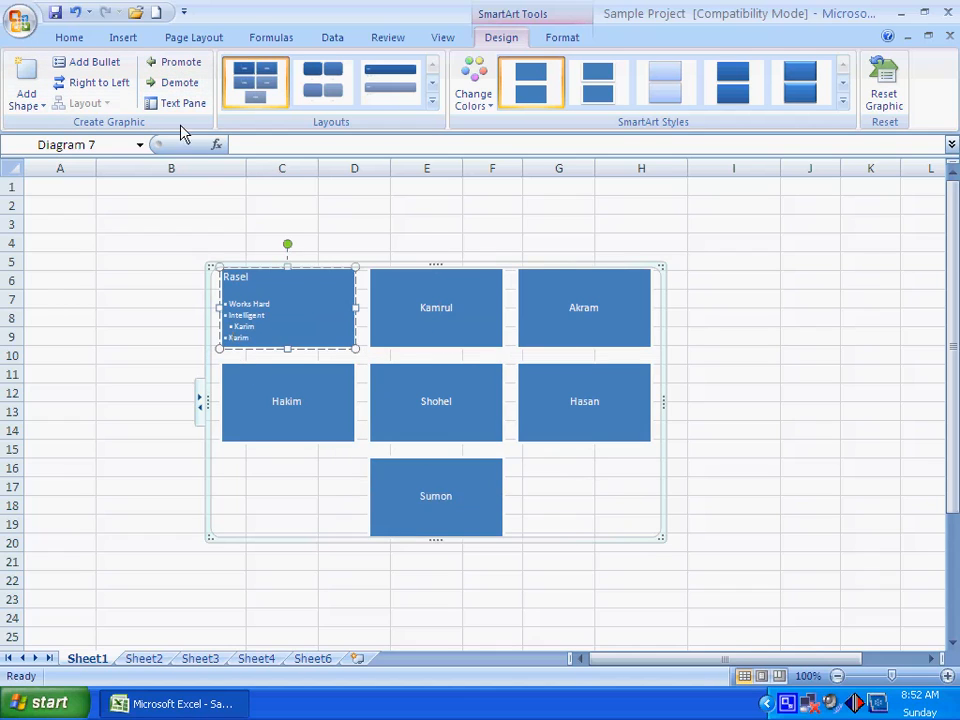
click(182, 64)
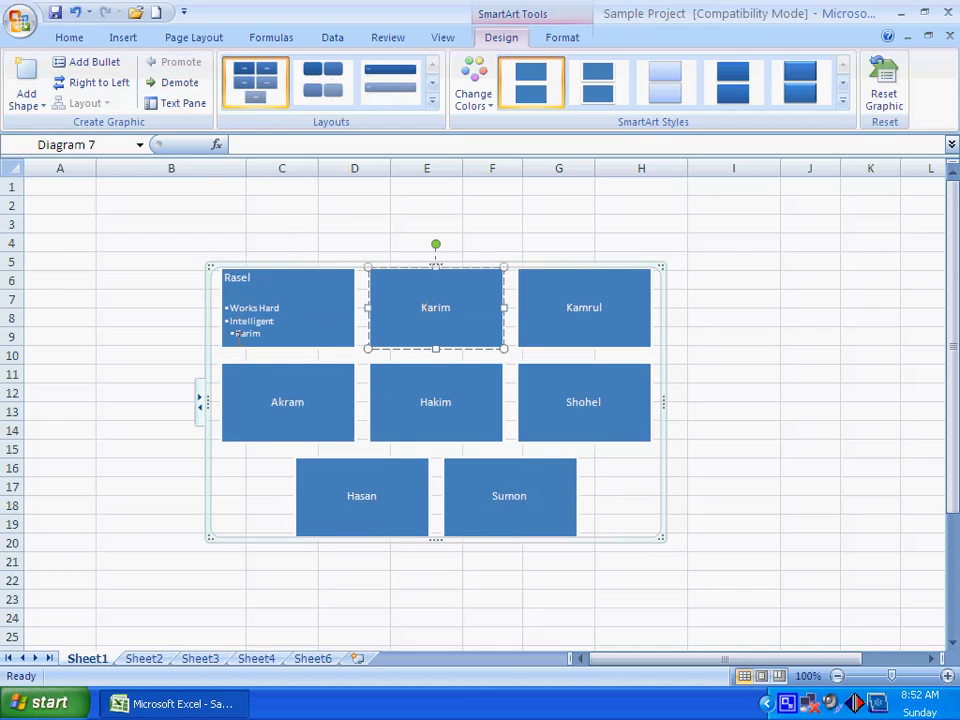
Promote the name sub-bullet beneath "Intelligent" two levels so that it is a separate block again
click(237, 334)
click(176, 68)
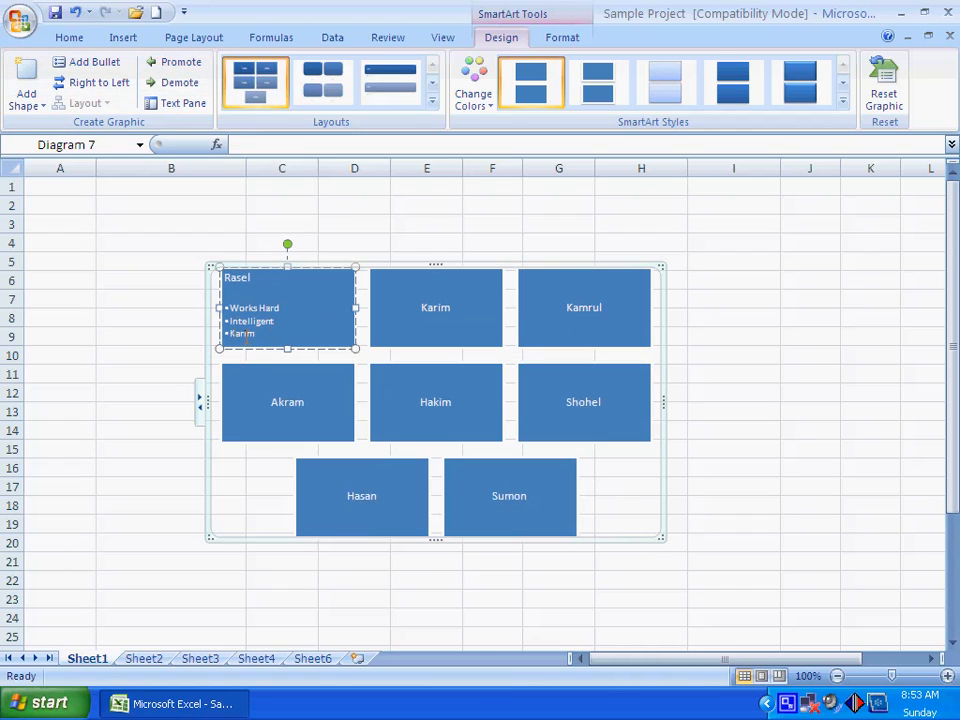
click(178, 64)
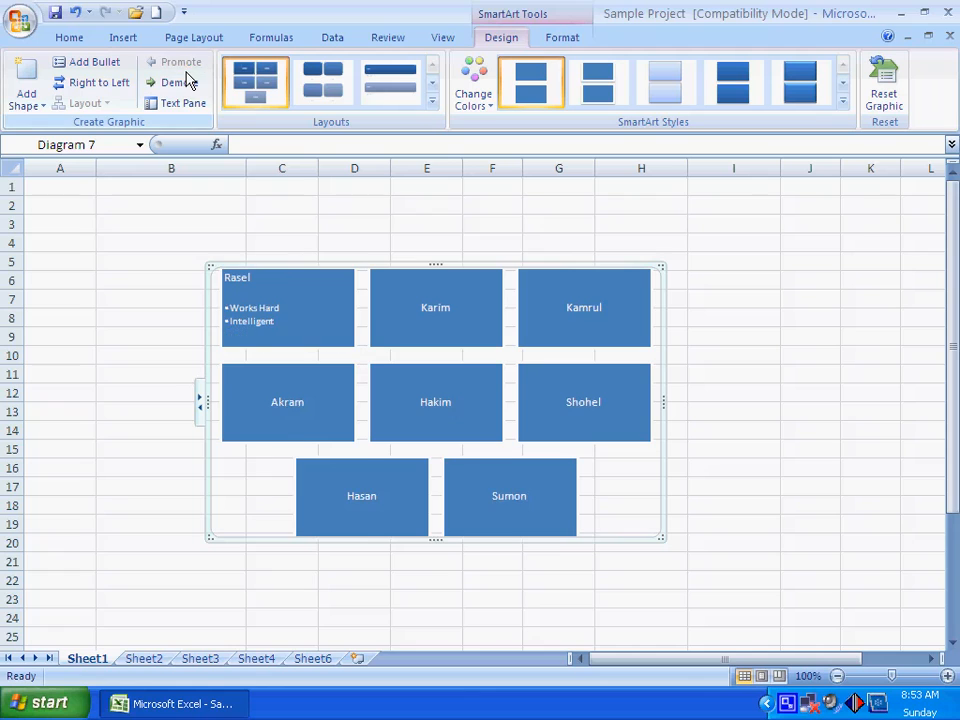
Promote the "Intelligent" and "Works Hard" bullets of the first block to blocks of their own
click(257, 335)
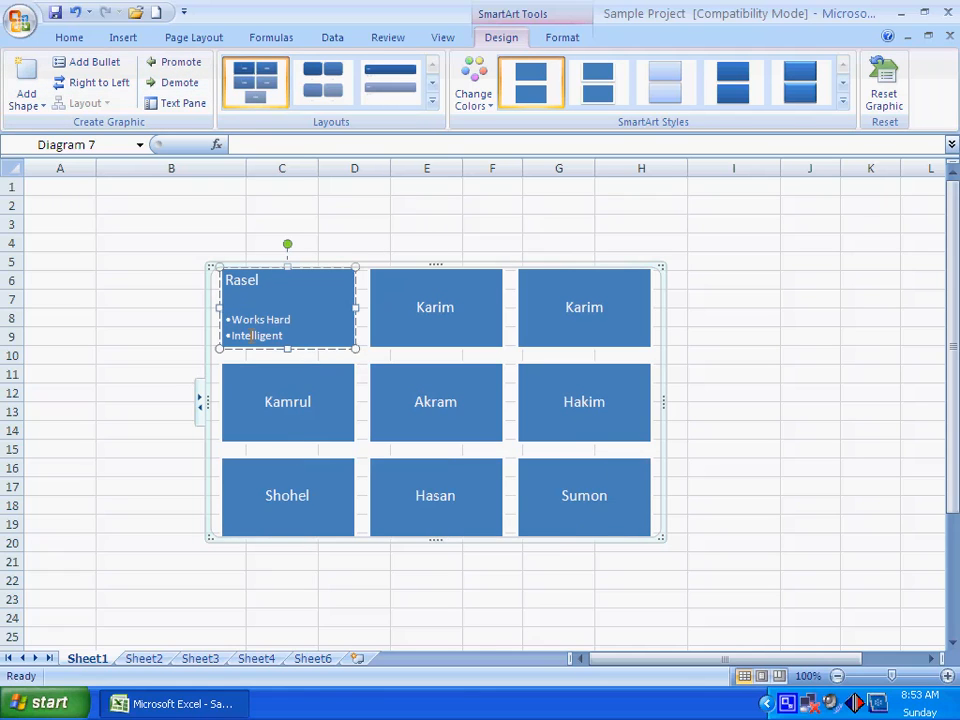
click(179, 62)
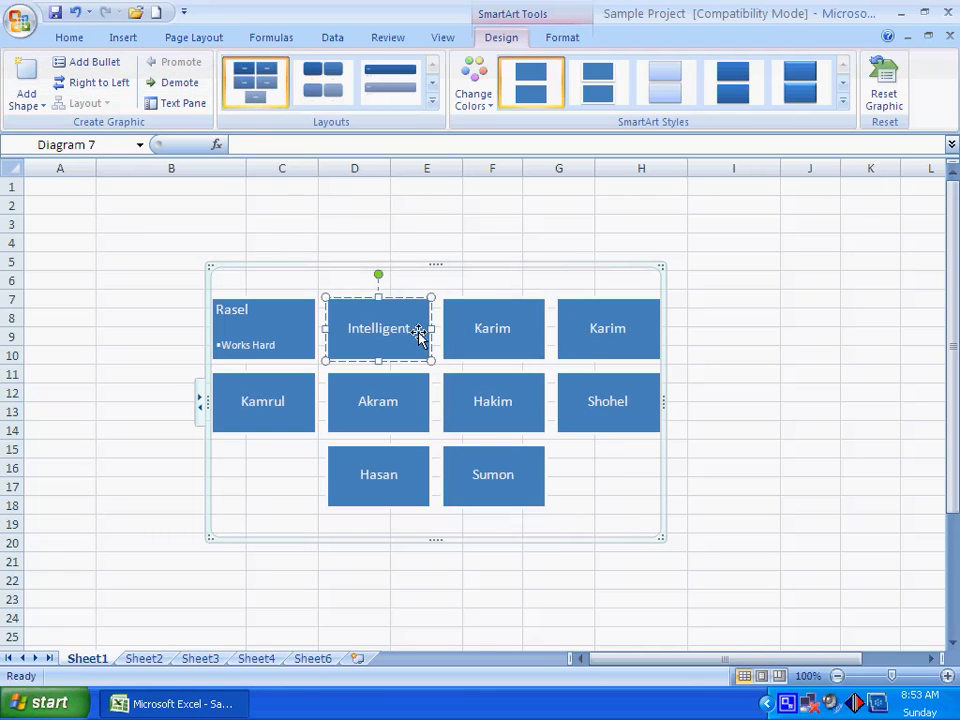
click(249, 352)
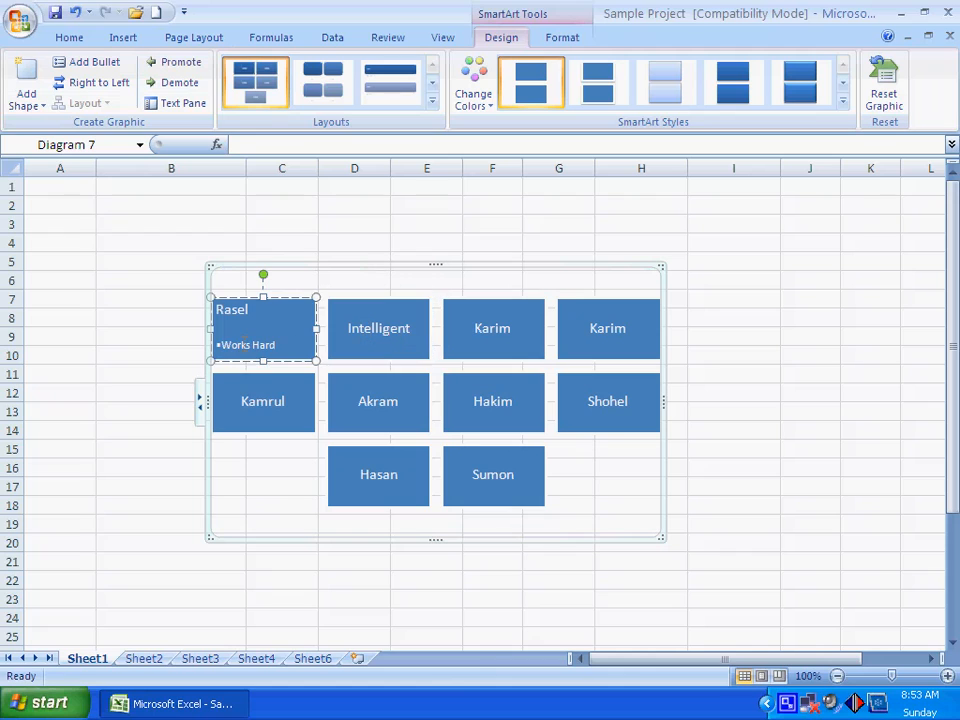
click(181, 66)
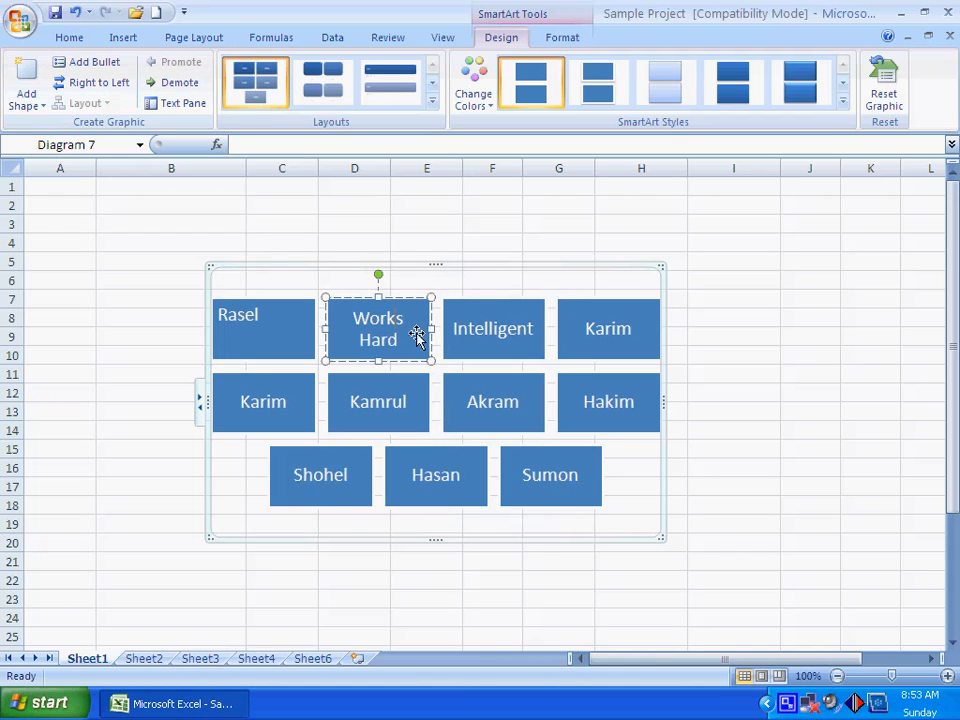
Move the graphic to about columns A to F, rows 3 to 17, and show its text pane over columns I to L
click(452, 336)
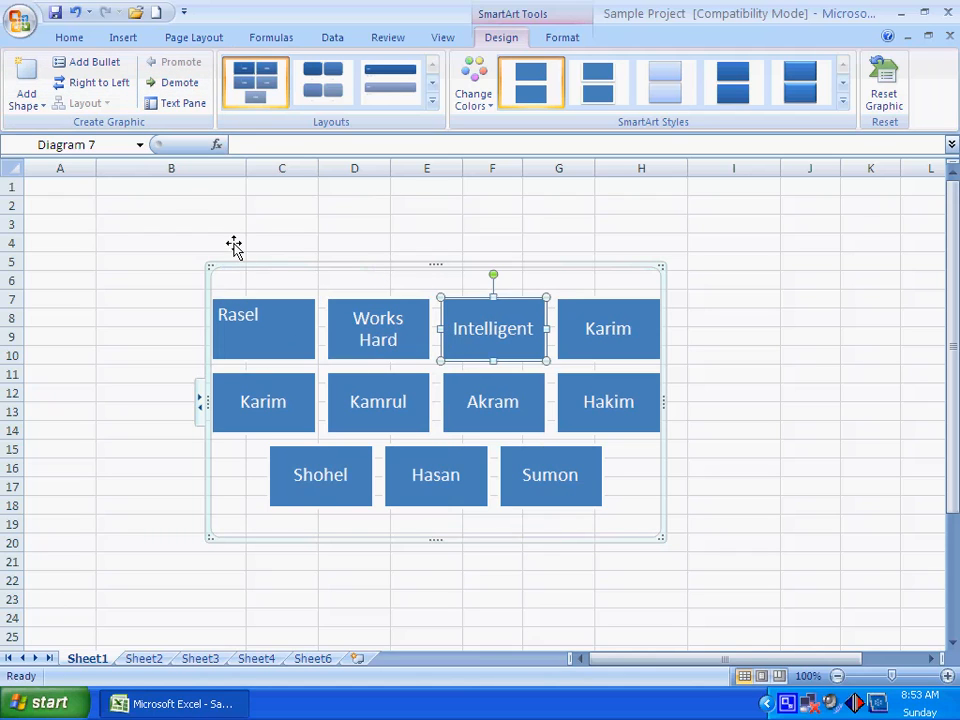
click(428, 271)
drag(461, 272, 318, 218)
click(175, 108)
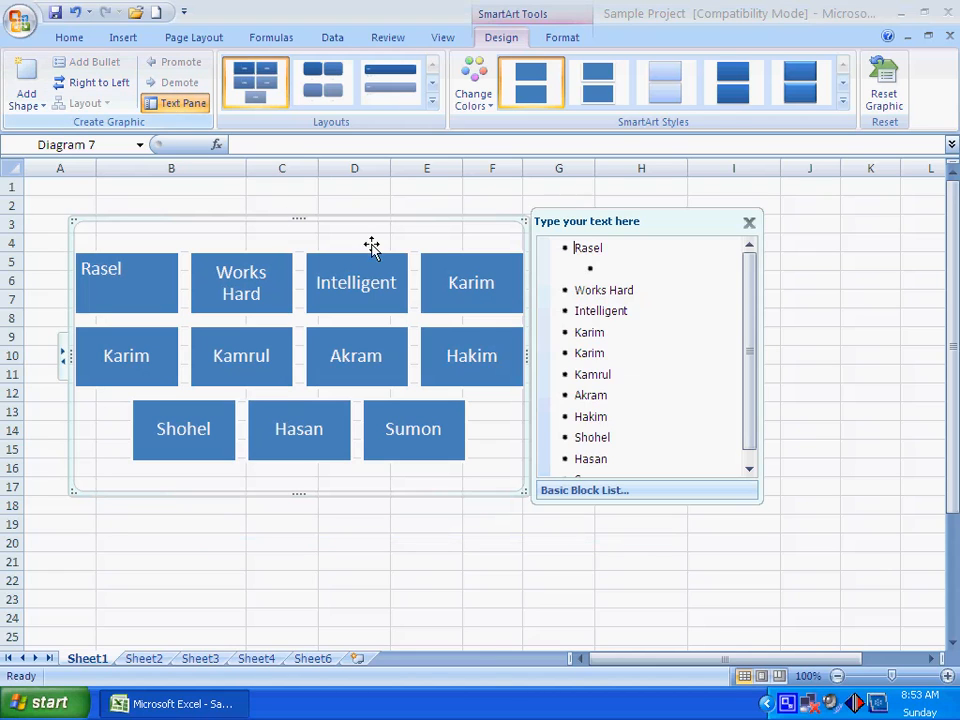
drag(612, 227, 797, 199)
Replace the name in the text pane entry directly below "Intelligent" with a different person's name
click(768, 224)
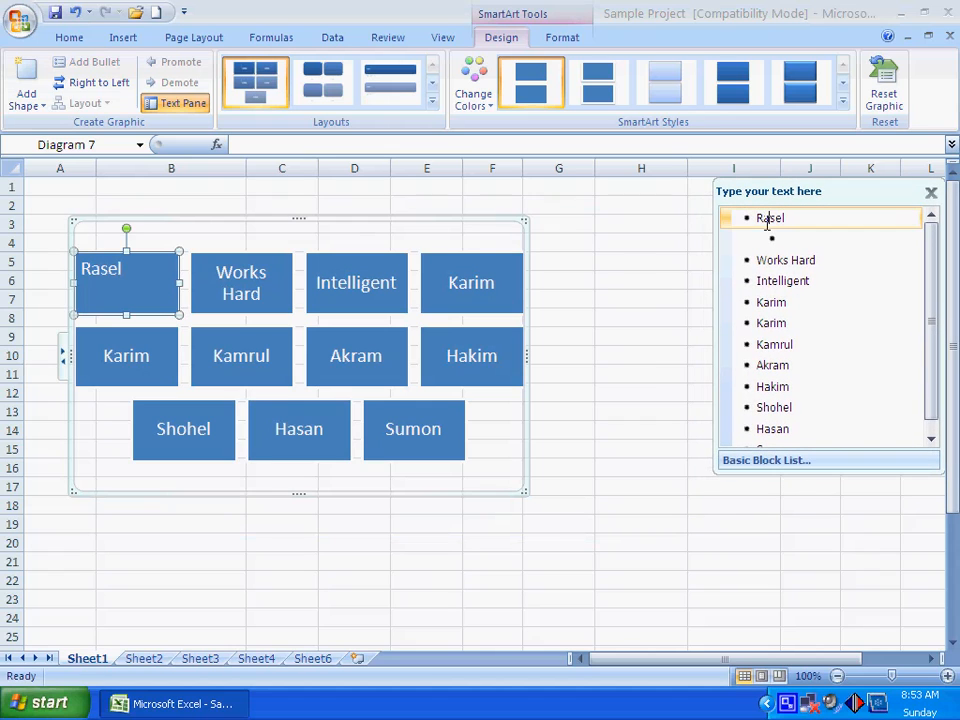
click(785, 259)
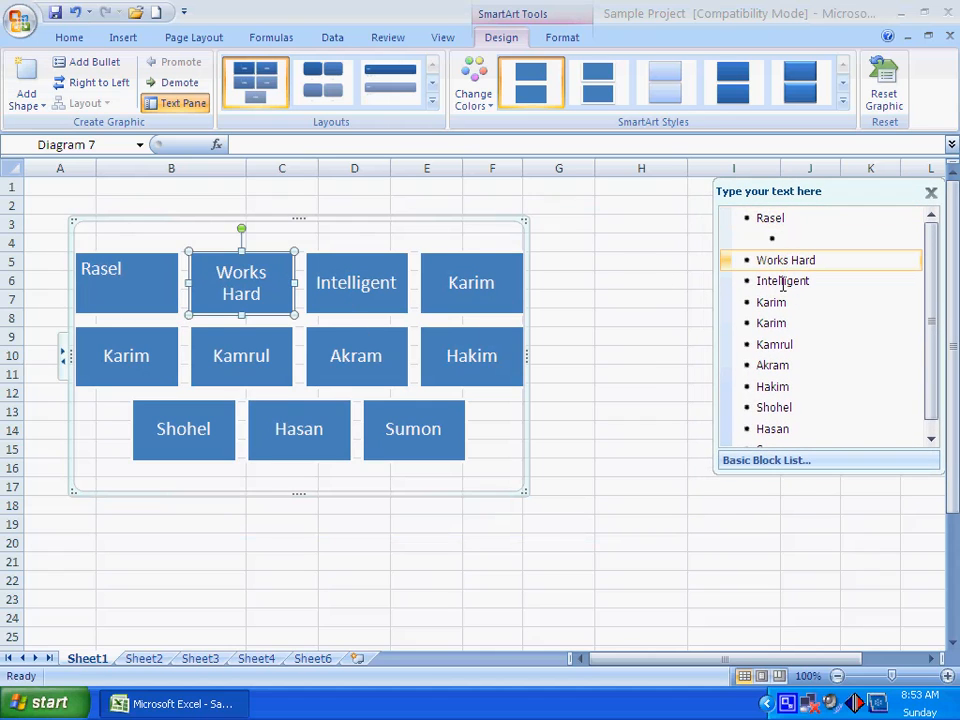
click(783, 283)
double_click(778, 304)
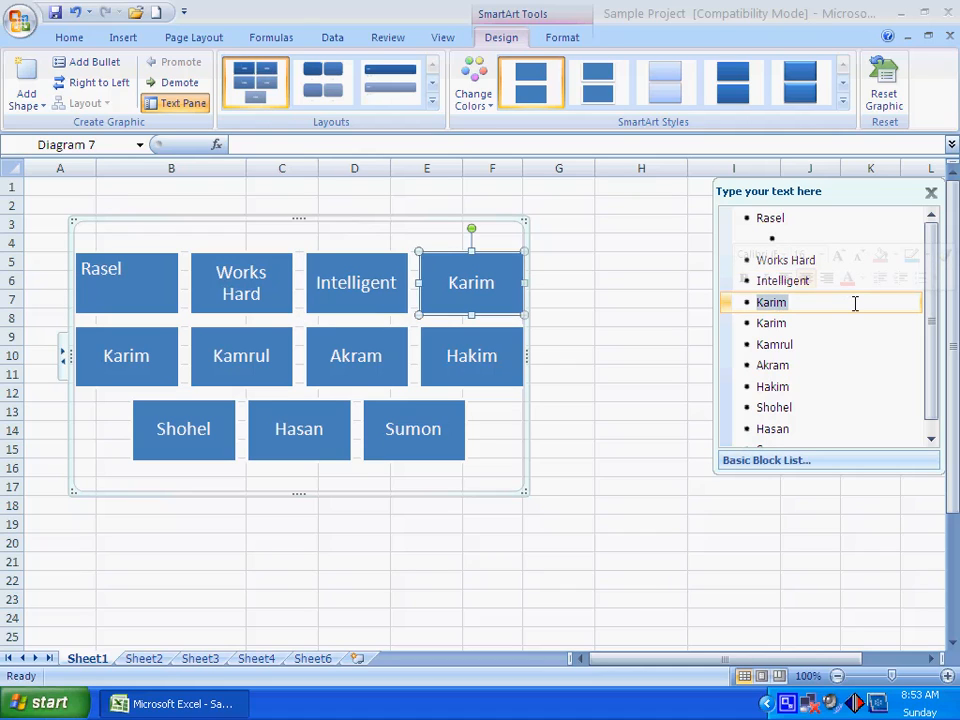
text(Rasel)
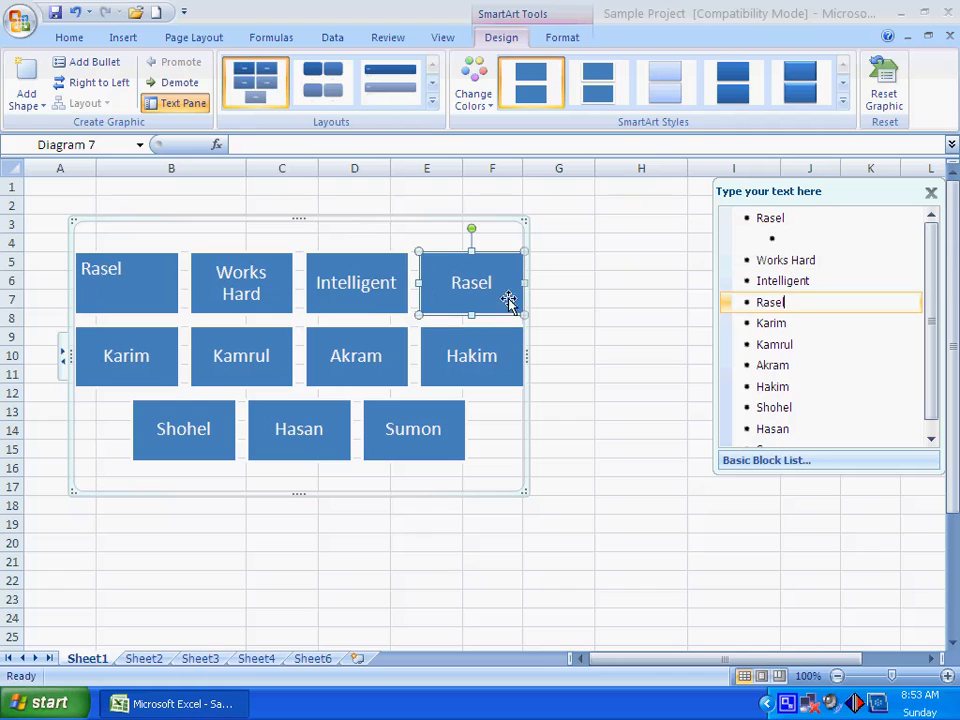
Select further name entries in the text pane one by one to check which block each belongs to
click(772, 323)
click(765, 344)
click(775, 366)
click(770, 407)
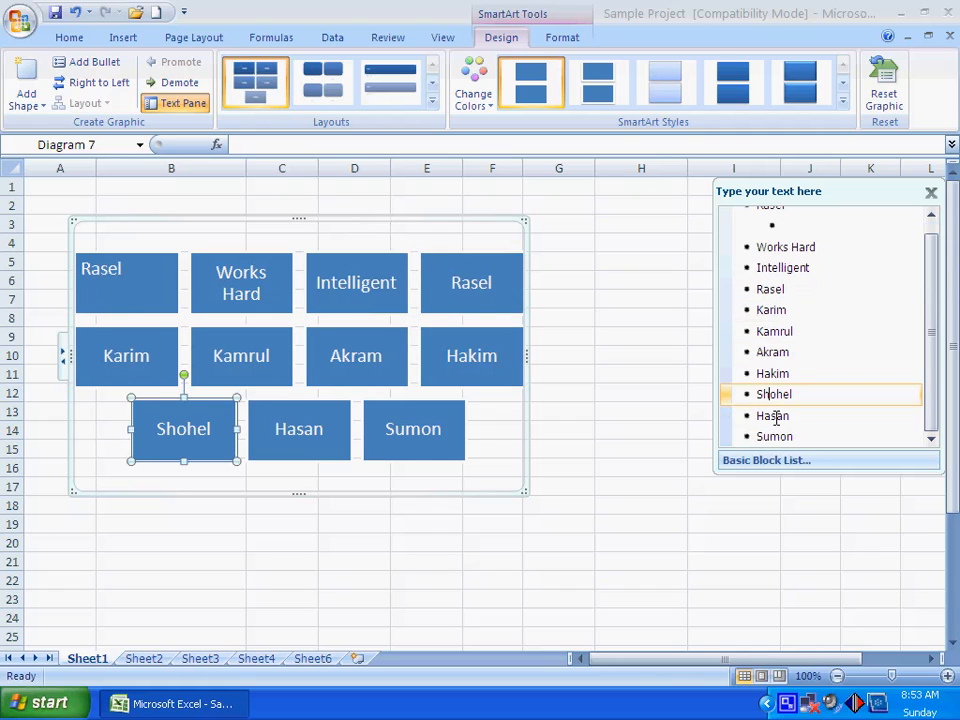
Select the last two entries in the text pane to check their blocks, and reselect the whole graphic
click(779, 417)
click(784, 435)
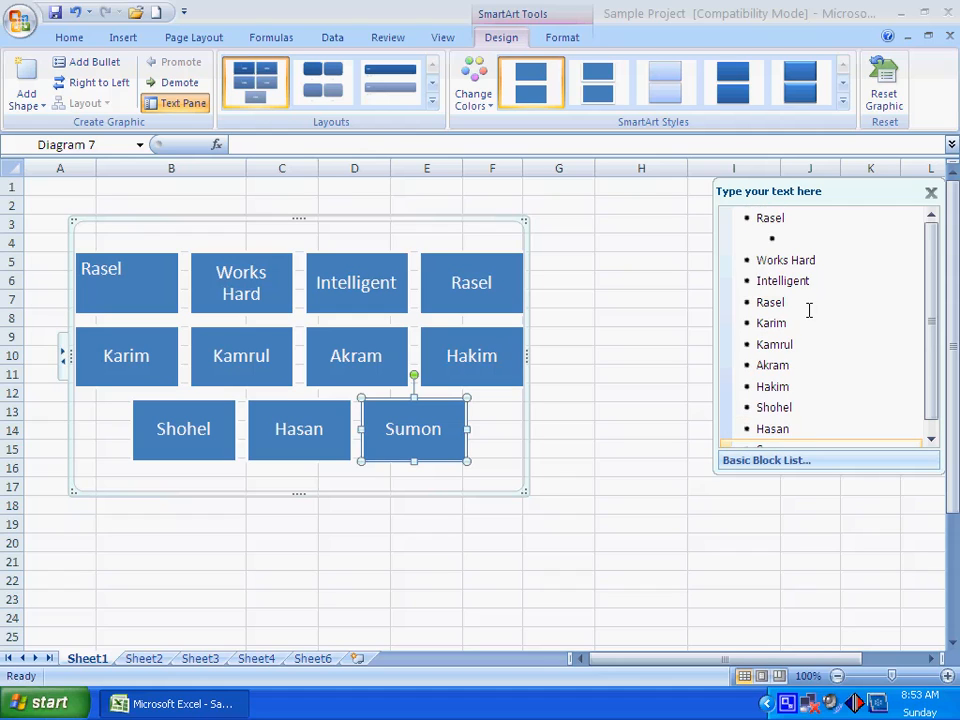
click(419, 238)
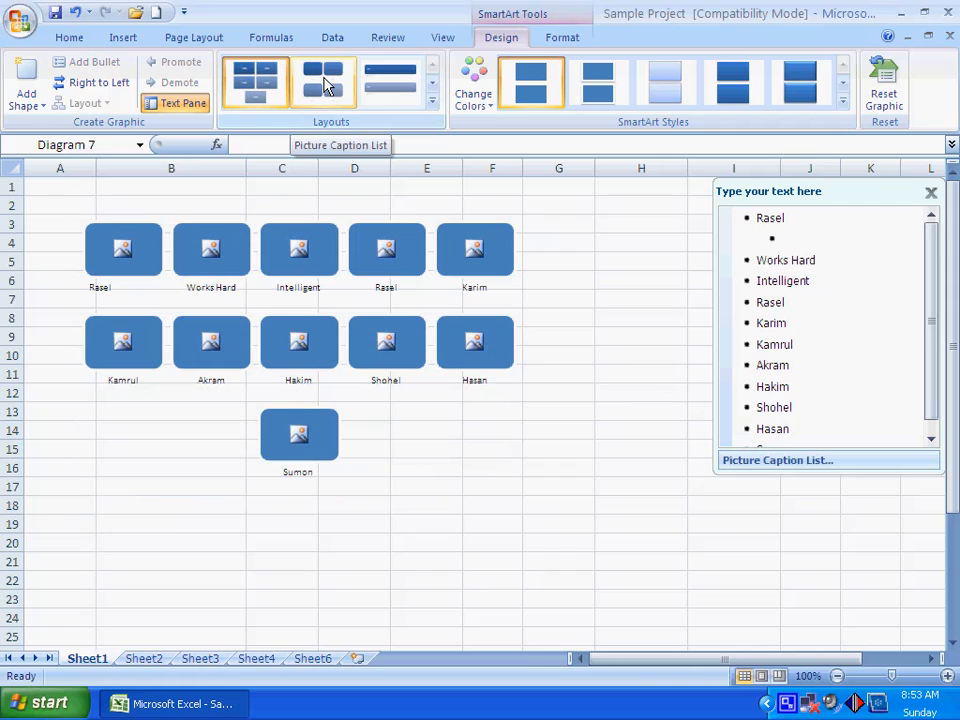
Change the graphic's layout to Vertical Picture Accent List
click(432, 83)
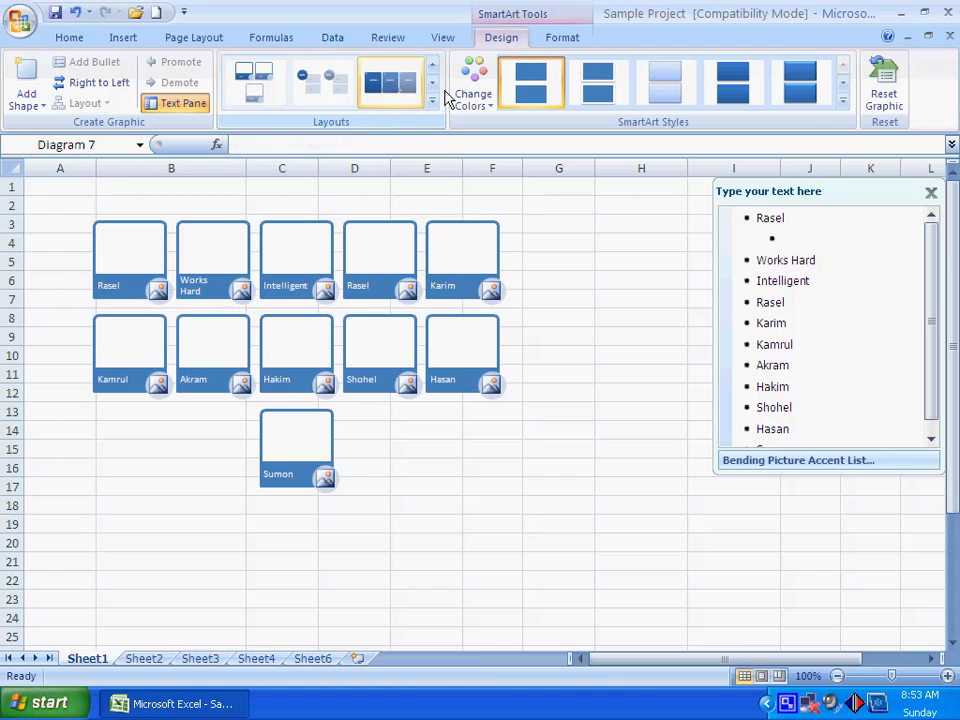
click(435, 90)
click(435, 90)
click(435, 90)
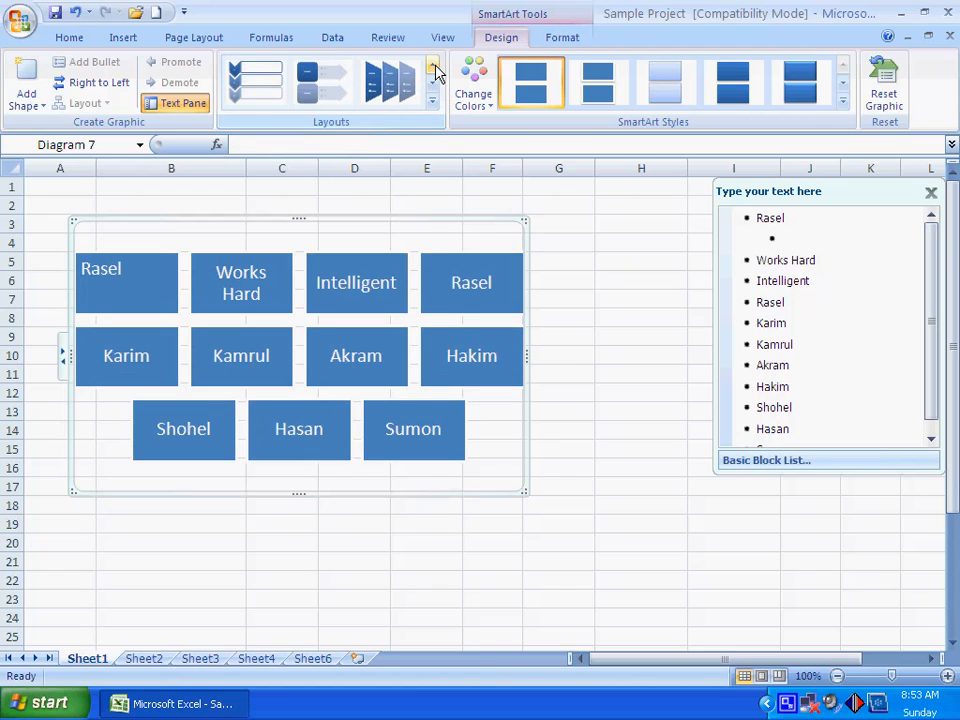
click(435, 66)
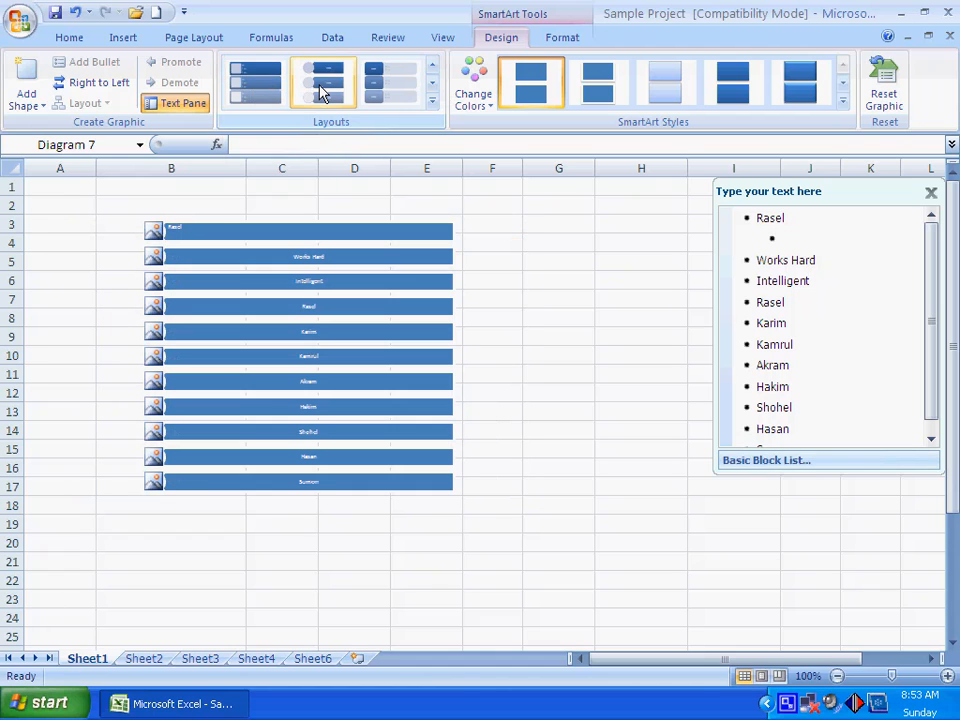
click(322, 90)
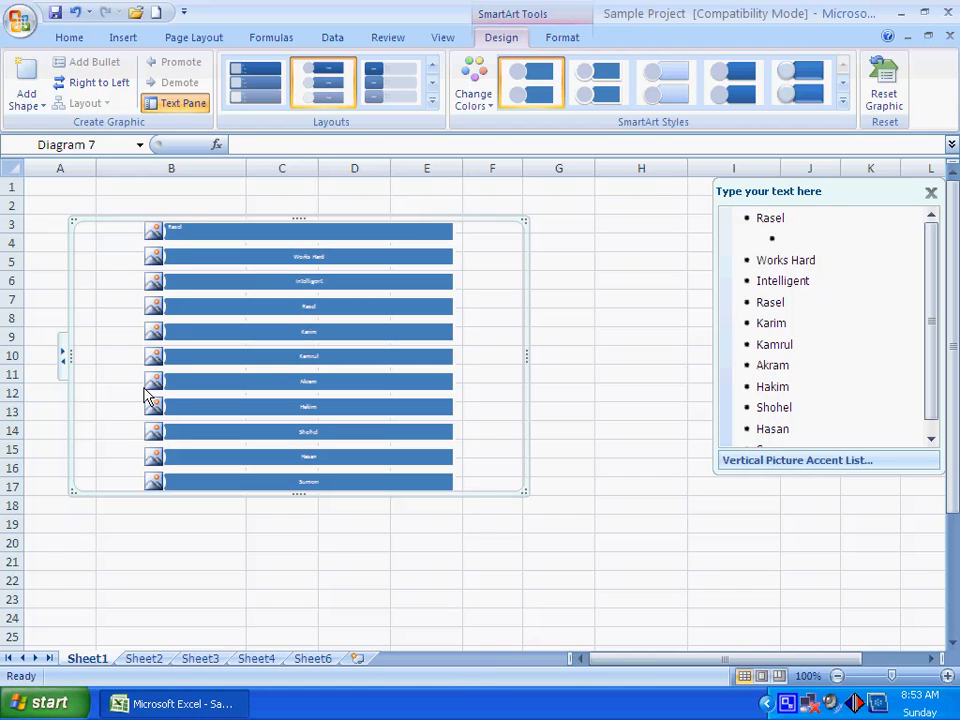
Insert the sample picture Sunset into the first row's placeholder and Blue hills into the "Works Hard" row's placeholder
click(157, 238)
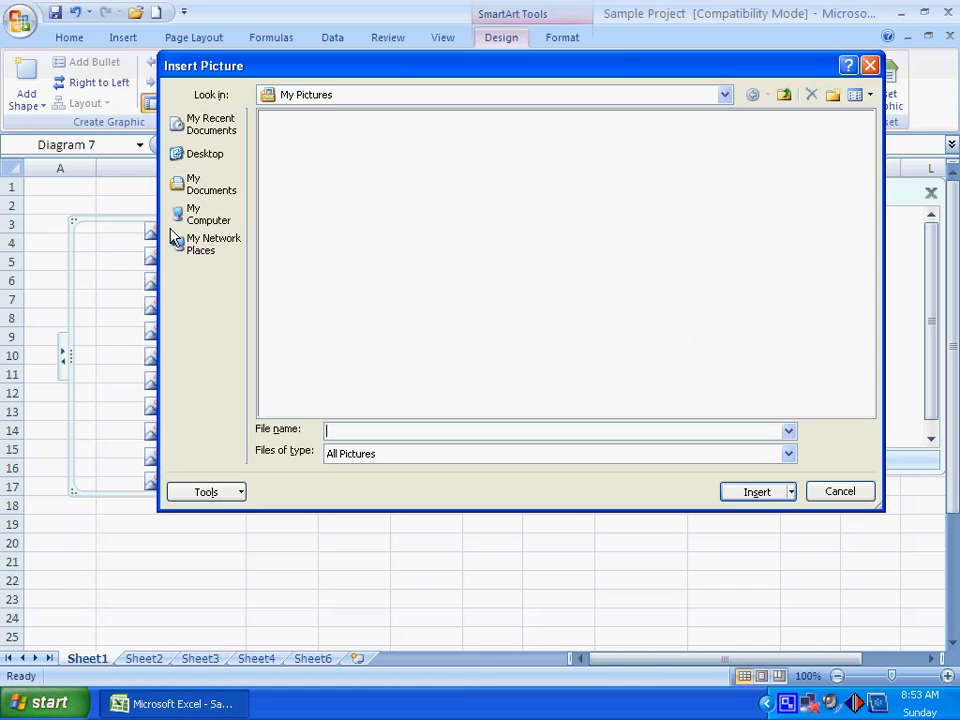
double_click(428, 190)
double_click(432, 200)
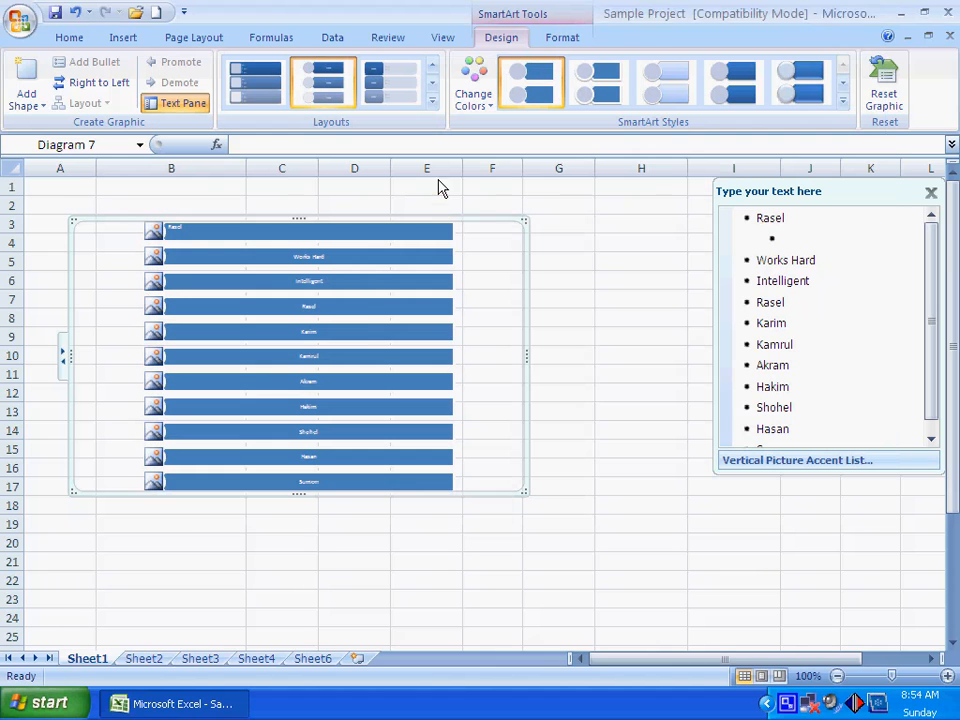
click(155, 262)
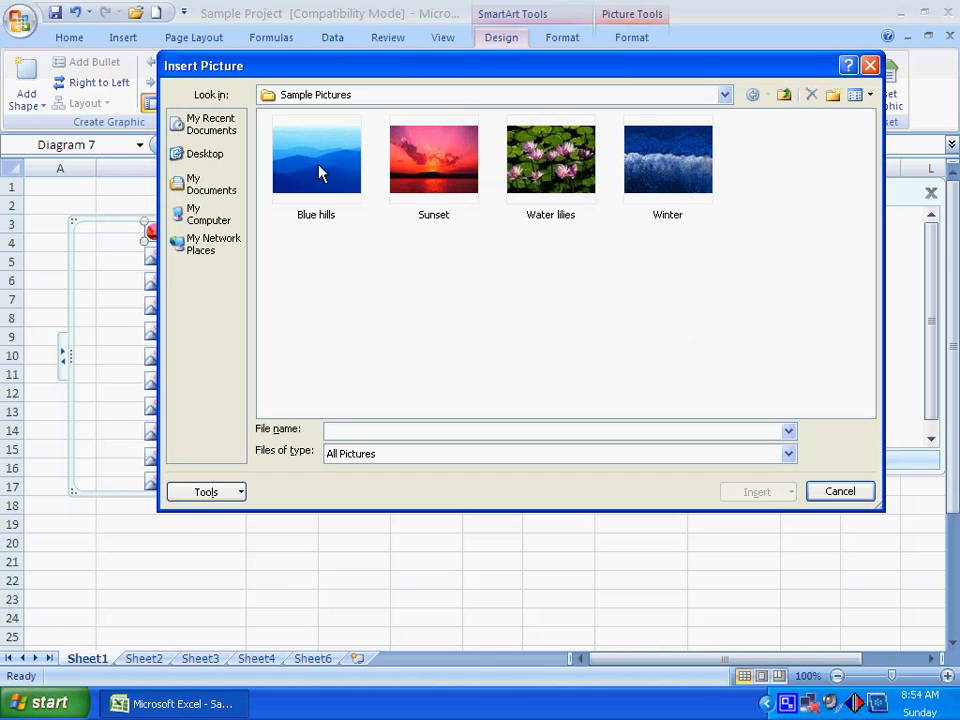
click(321, 171)
click(757, 493)
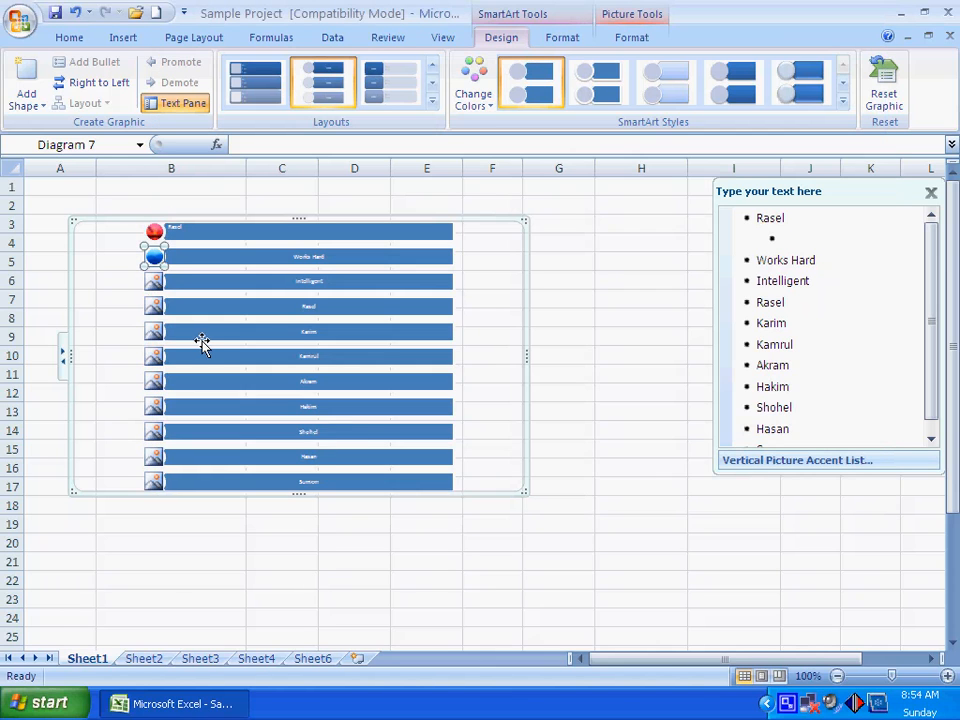
Widen the graphic into column I and extend its lower edge to about row 31
click(205, 235)
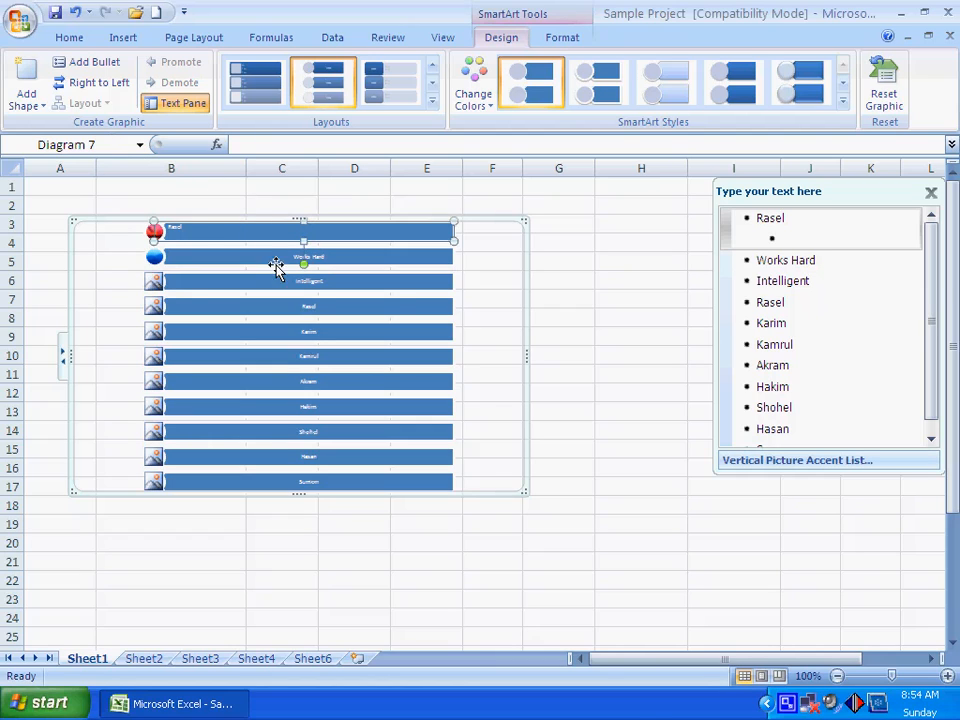
click(401, 323)
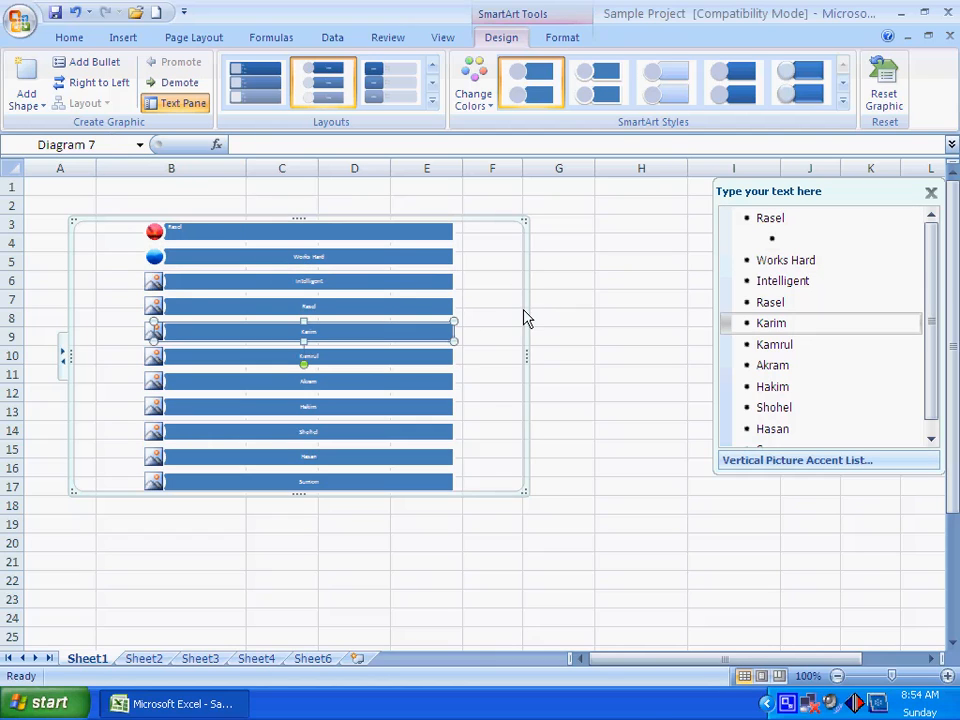
click(487, 311)
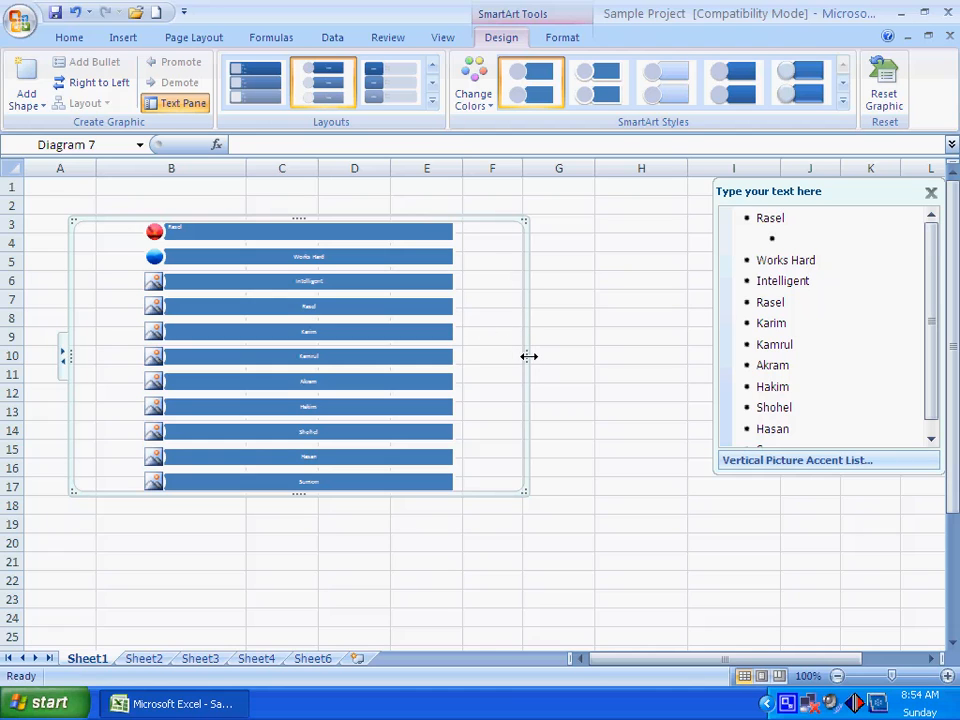
drag(525, 356, 714, 349)
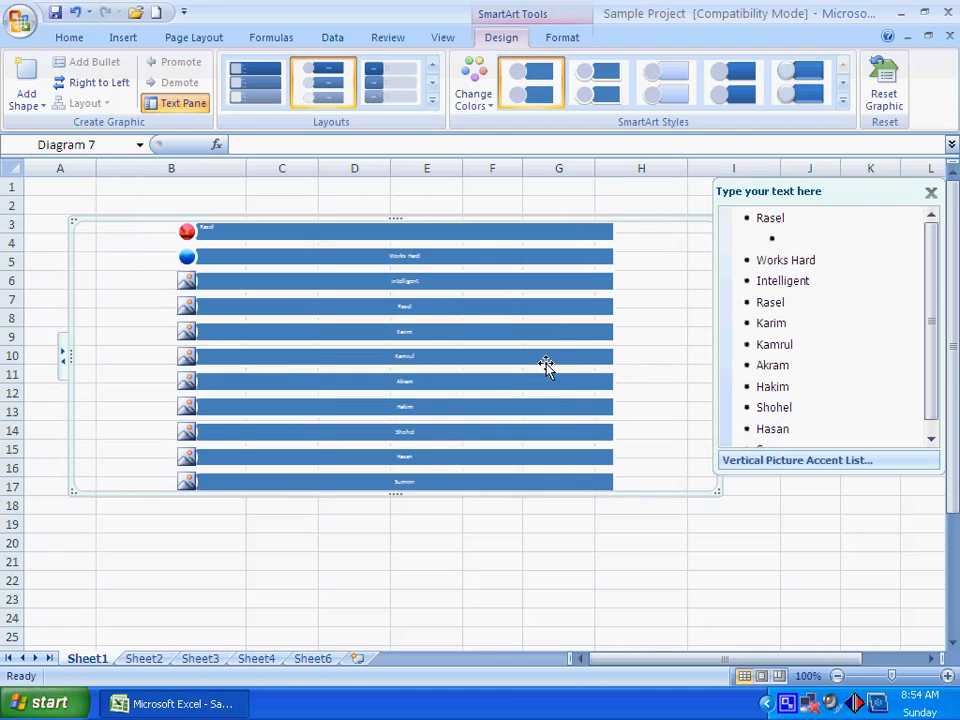
scroll(460, 457, down, 1)
drag(397, 440, 396, 645)
scroll(420, 530, up, 2)
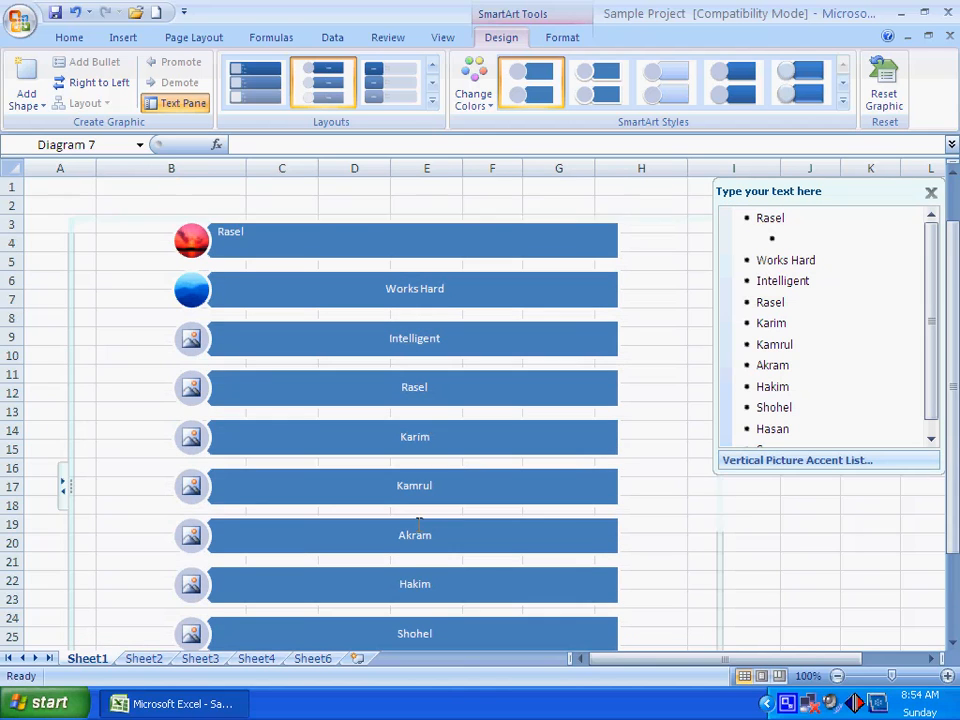
Hide the graphic's text pane and leave the graphic as a whole selected
click(930, 193)
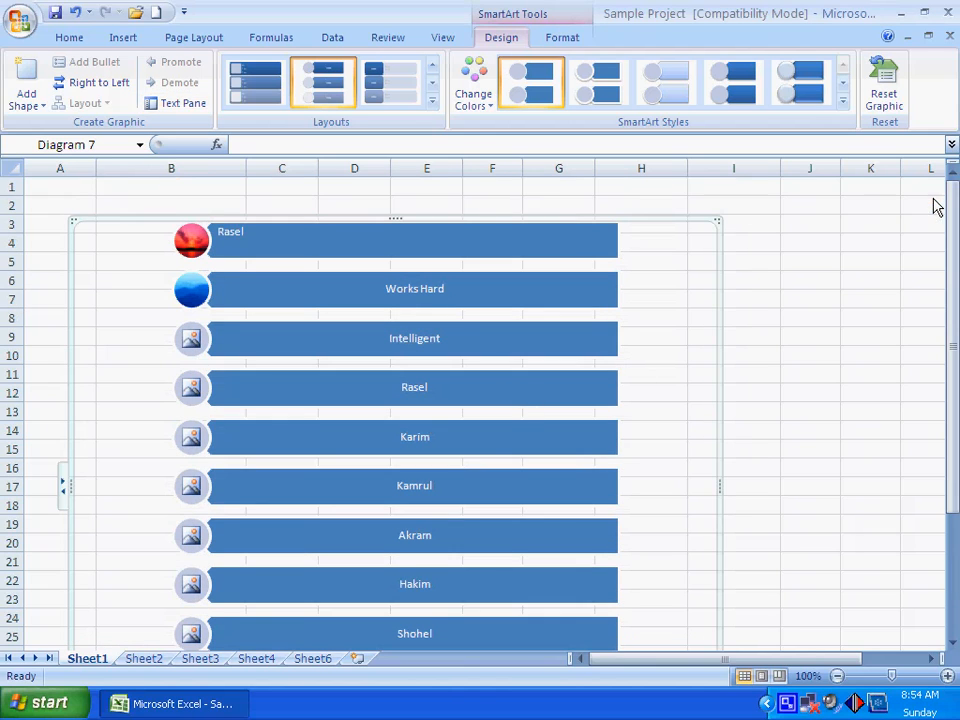
click(440, 300)
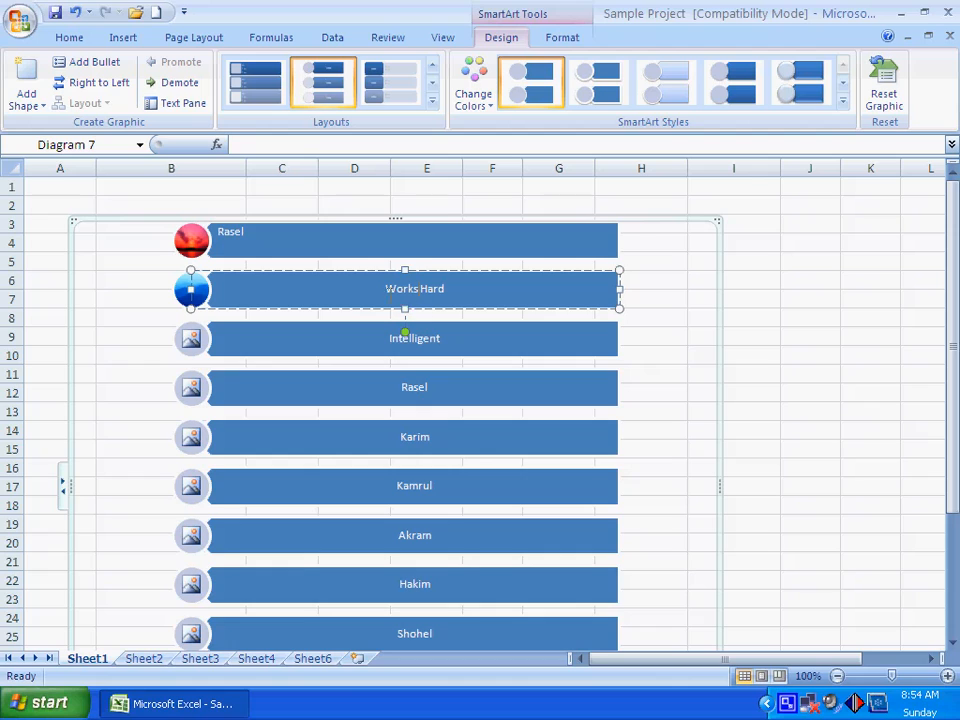
click(420, 223)
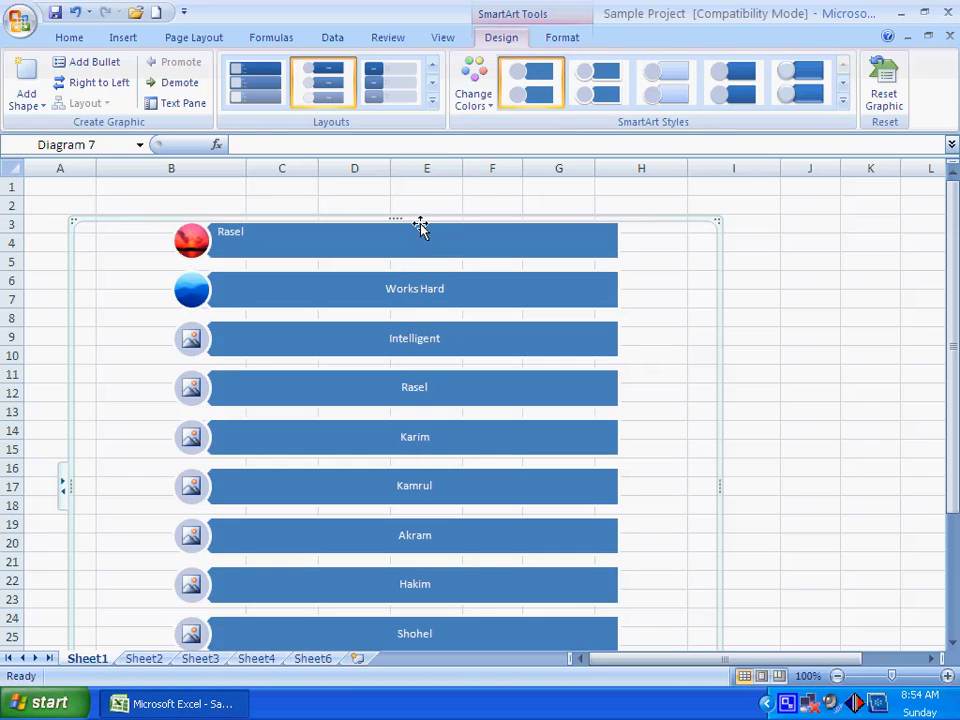
scroll(439, 242, down, 1)
scroll(439, 242, up, 1)
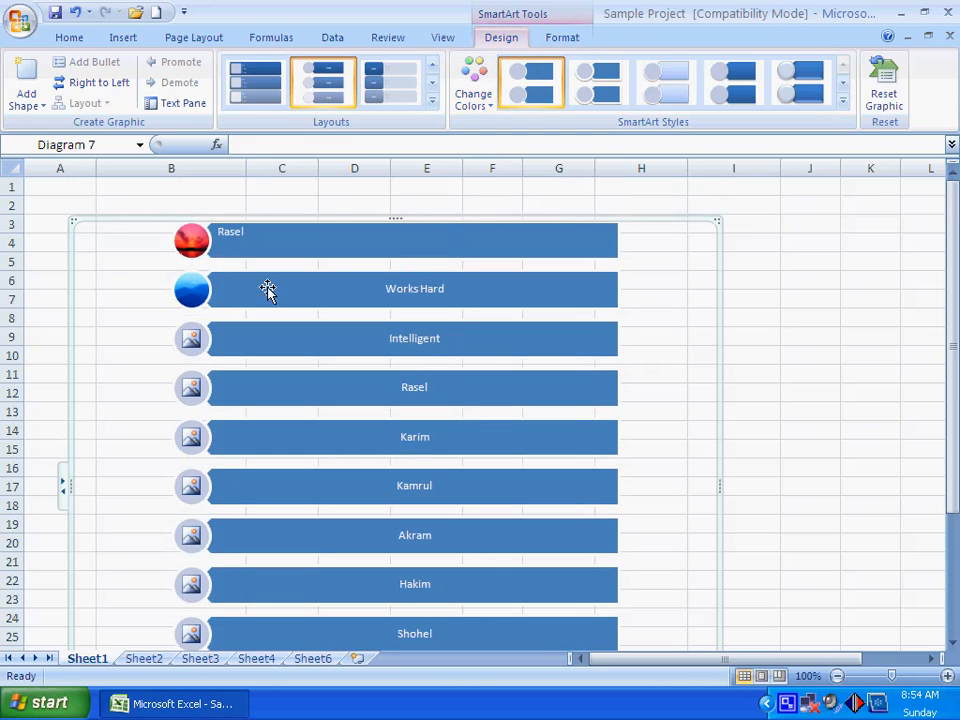
Fill the picture placeholders of the third, fourth and fifth rows with Water lilies, Blue hills and Water lilies
click(193, 342)
double_click(530, 178)
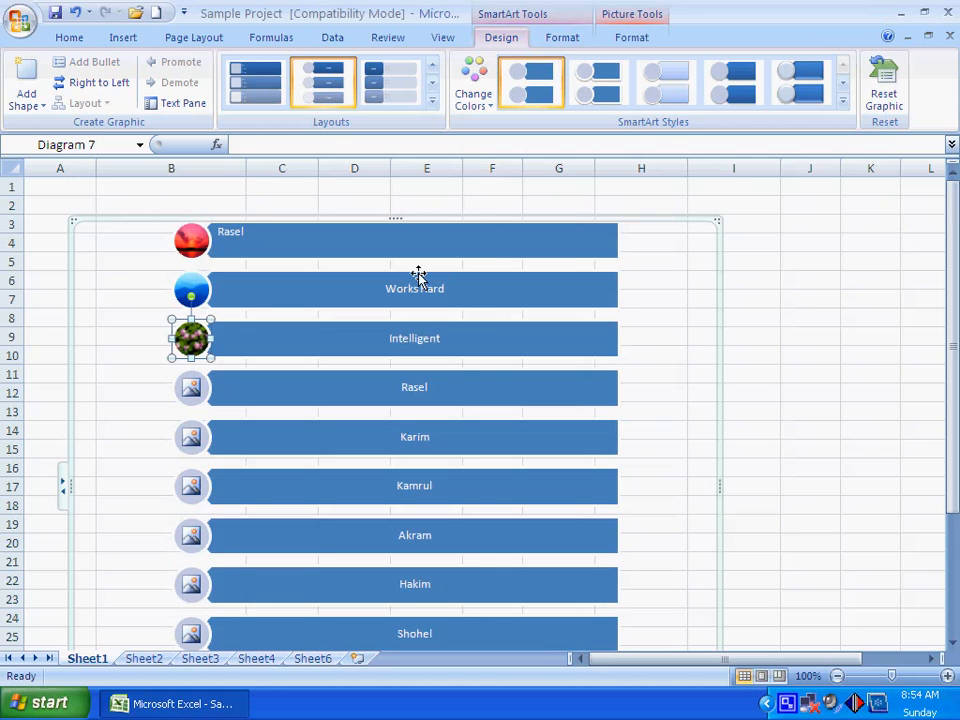
click(190, 389)
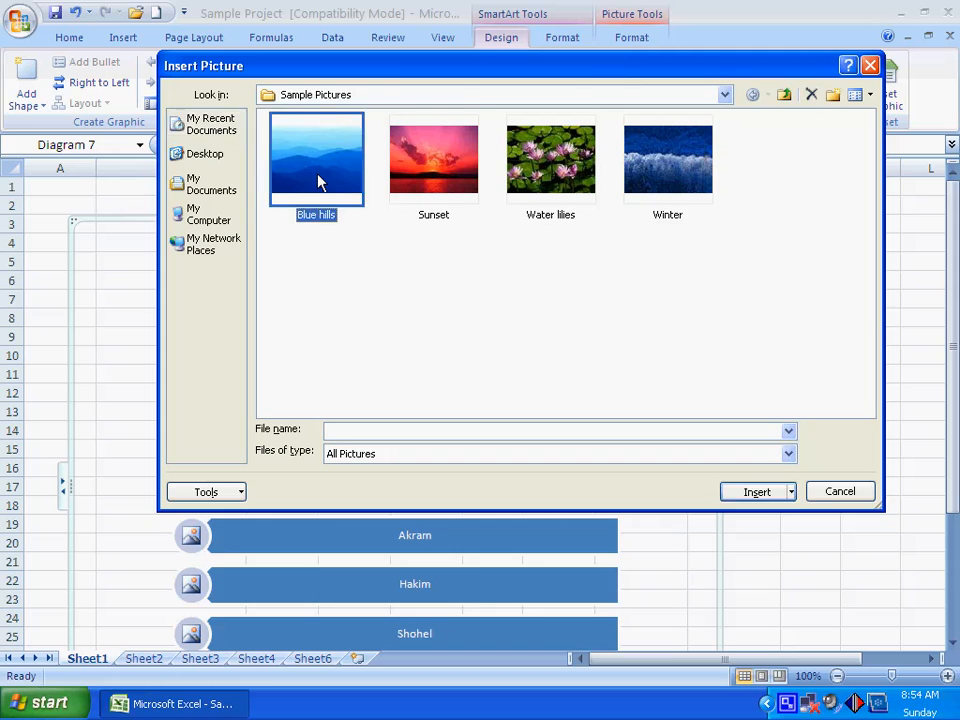
double_click(316, 170)
click(187, 446)
click(560, 165)
double_click(551, 163)
scroll(326, 333, down, 1)
scroll(326, 333, up, 1)
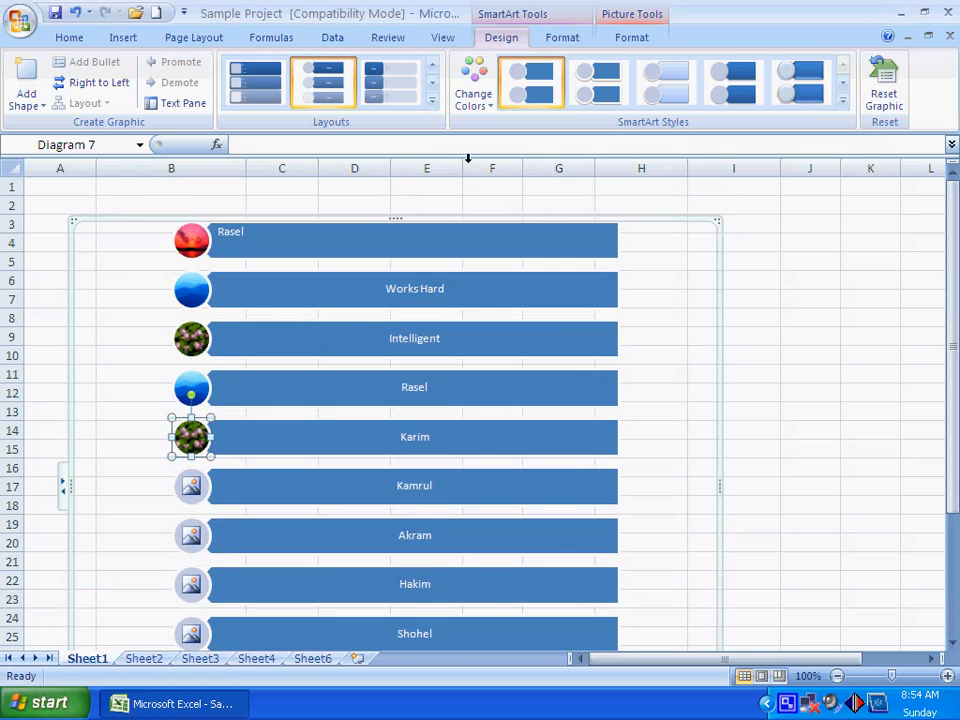
click(431, 86)
click(431, 86)
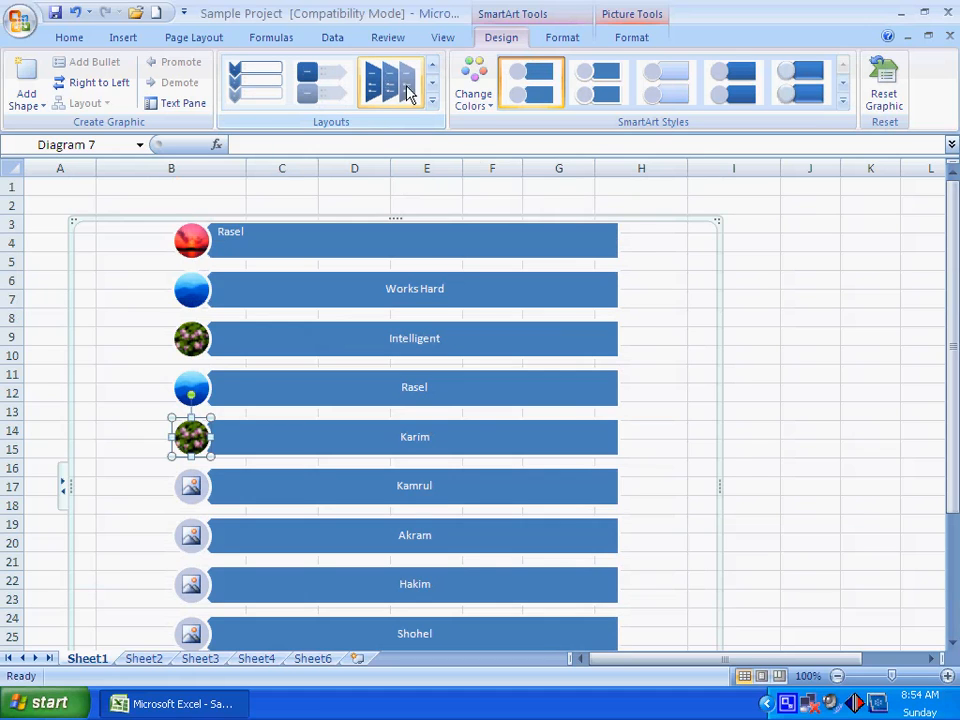
click(398, 90)
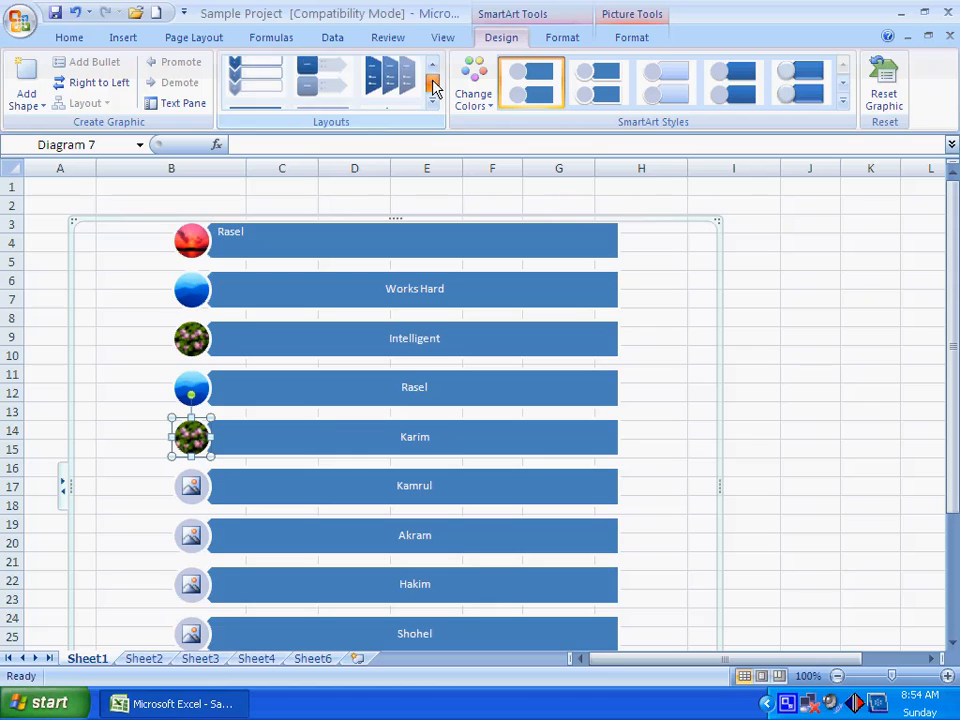
click(432, 85)
click(432, 85)
Recolor the graphic with the last Colorful option, ranging from blue through green to orange
click(474, 95)
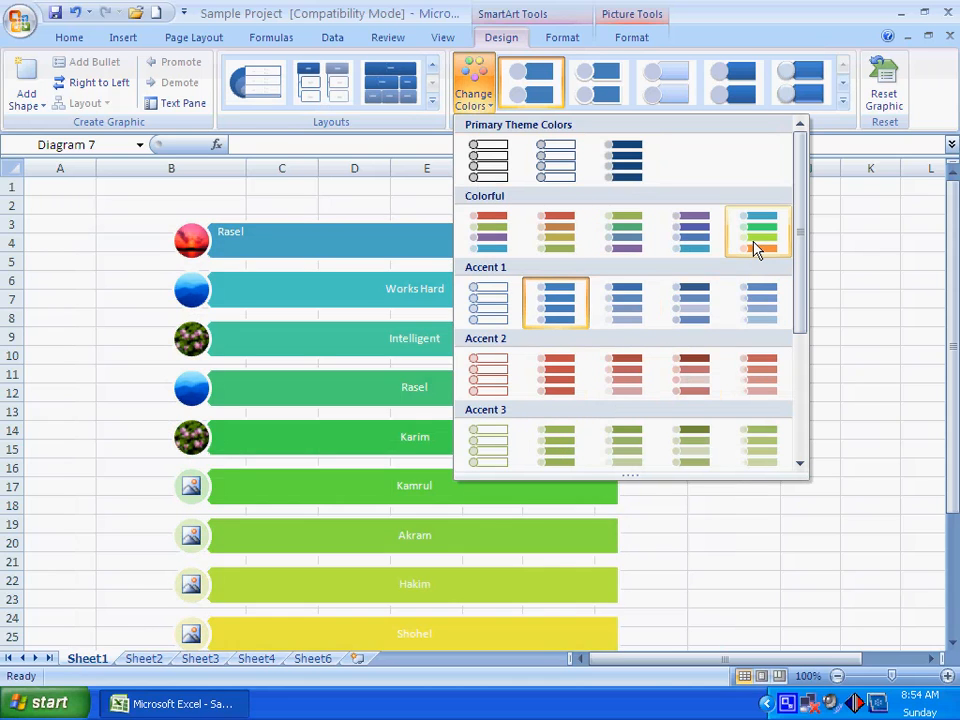
click(754, 242)
scroll(482, 390, down, 5)
scroll(480, 392, up, 4)
scroll(480, 392, down, 5)
scroll(482, 393, up, 6)
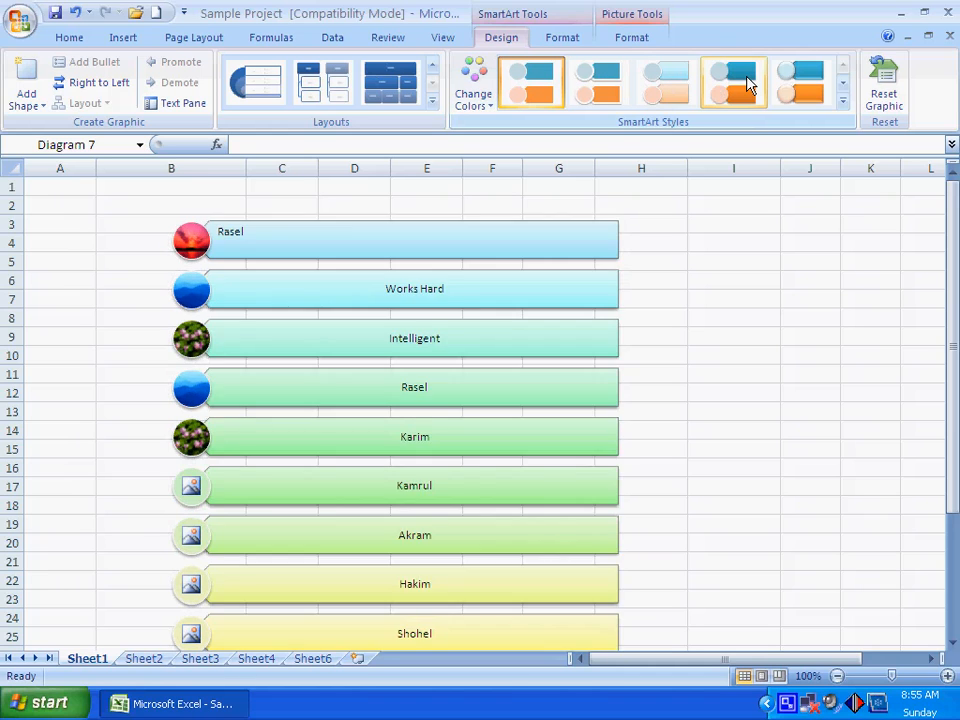
Apply the tilted 3-D SmartArt style with glossy bevelled bars to the graphic
click(842, 83)
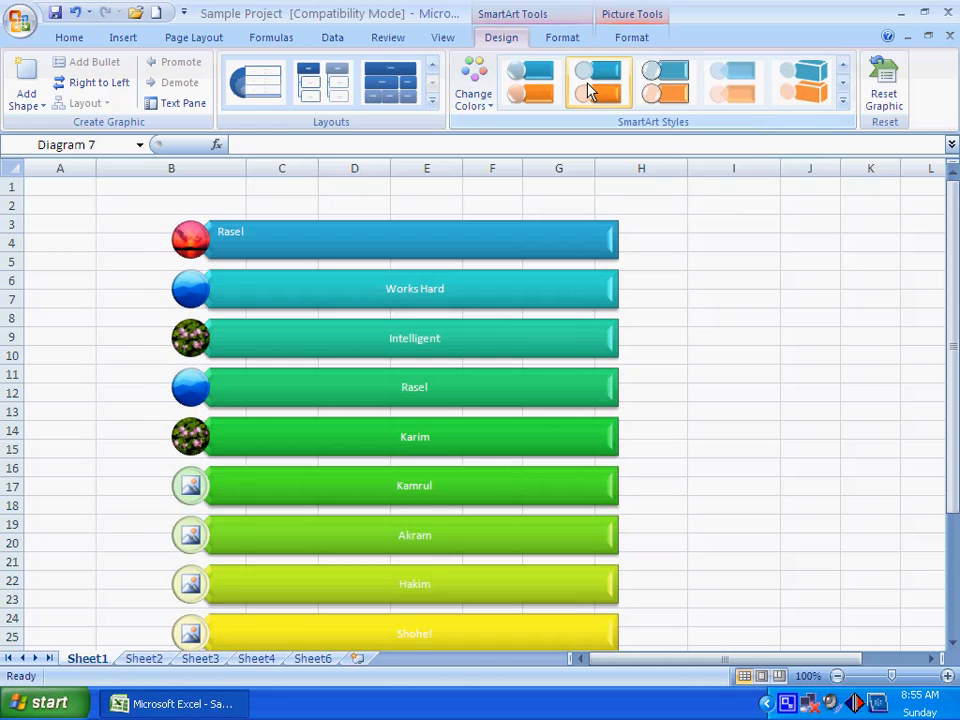
click(842, 83)
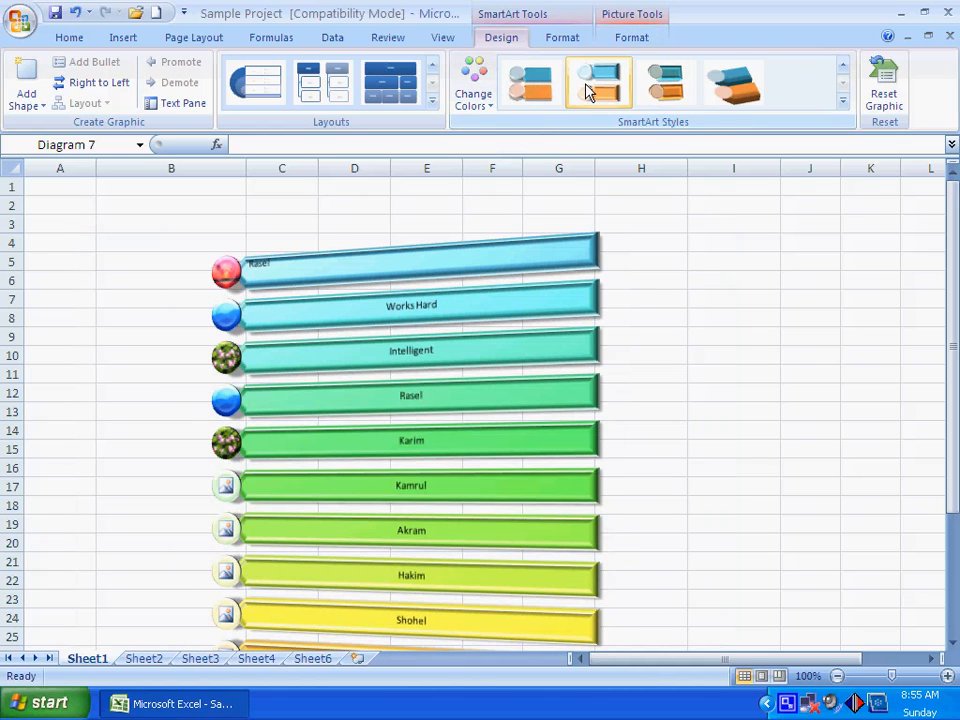
click(590, 92)
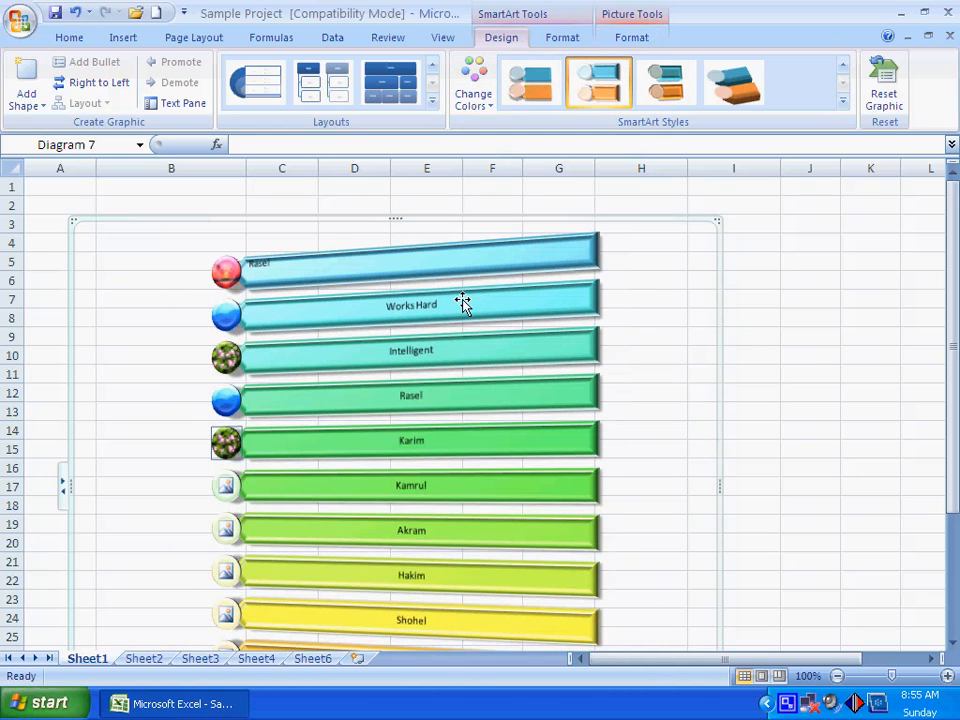
Reset the graphic to discard its formatting changes, and undo the reset
click(884, 100)
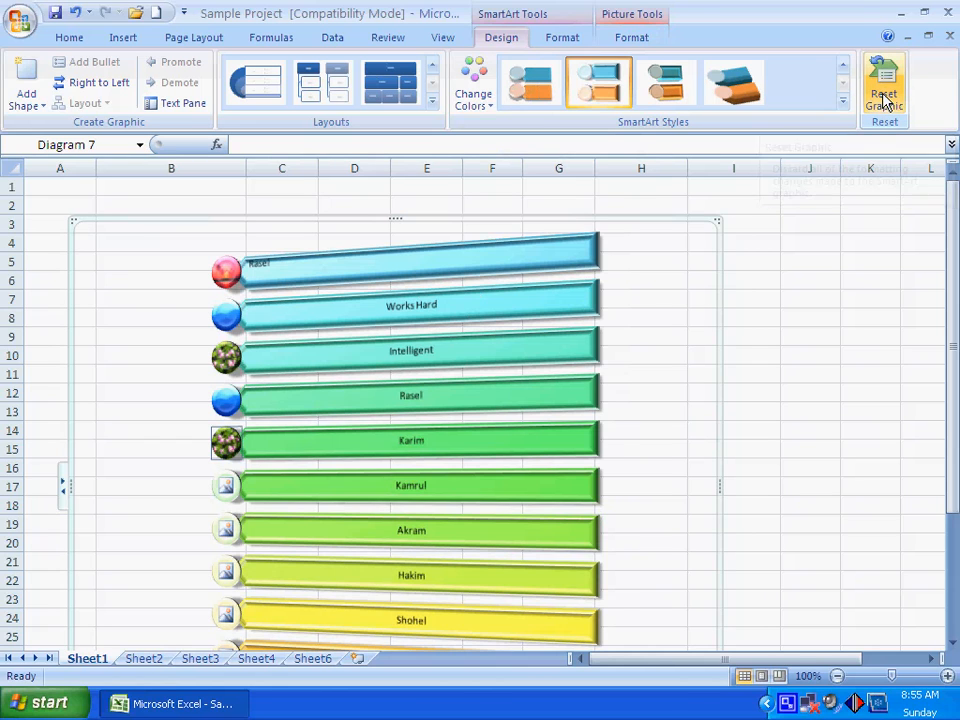
scroll(351, 474, down, 5)
scroll(351, 474, up, 5)
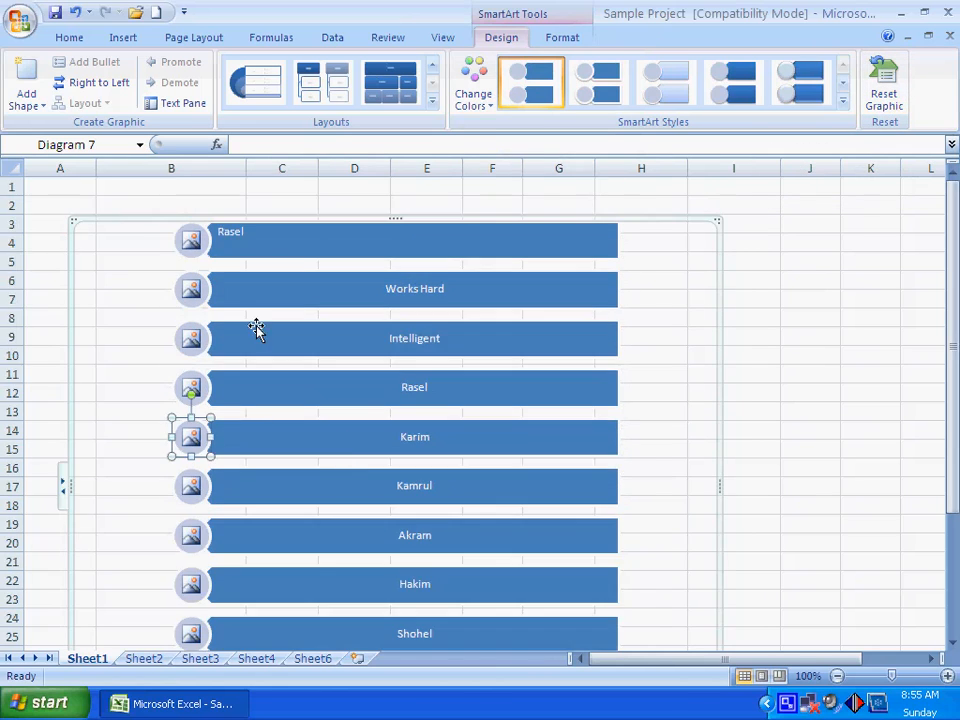
click(75, 12)
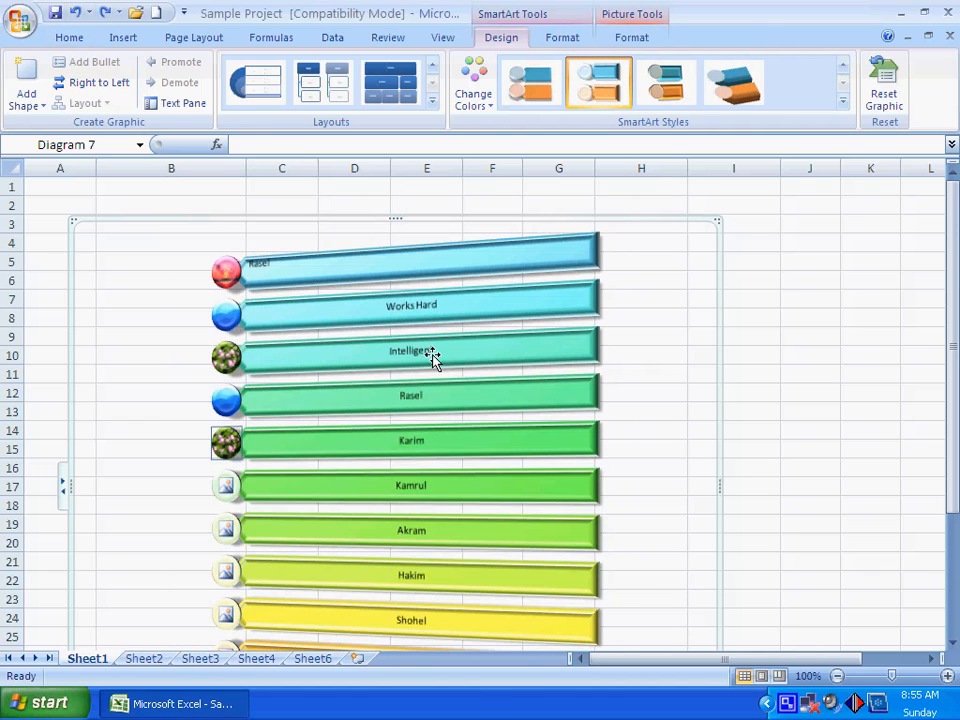
Switch the graphic to 2-D editing to look over its flat layout, and restore the 3-D view
scroll(540, 386, down, 1)
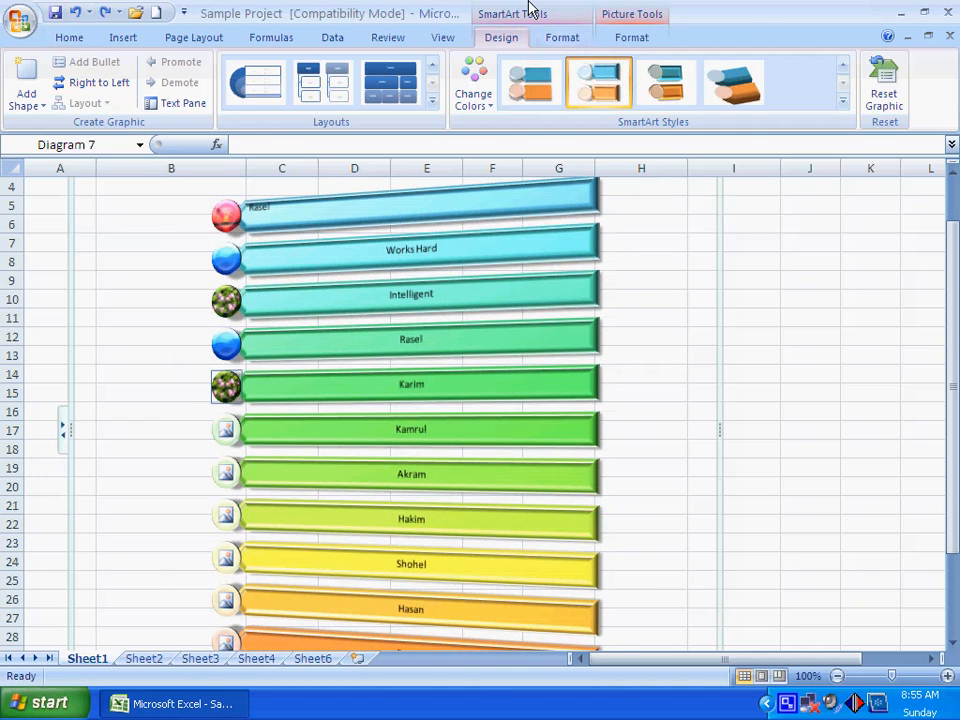
click(561, 42)
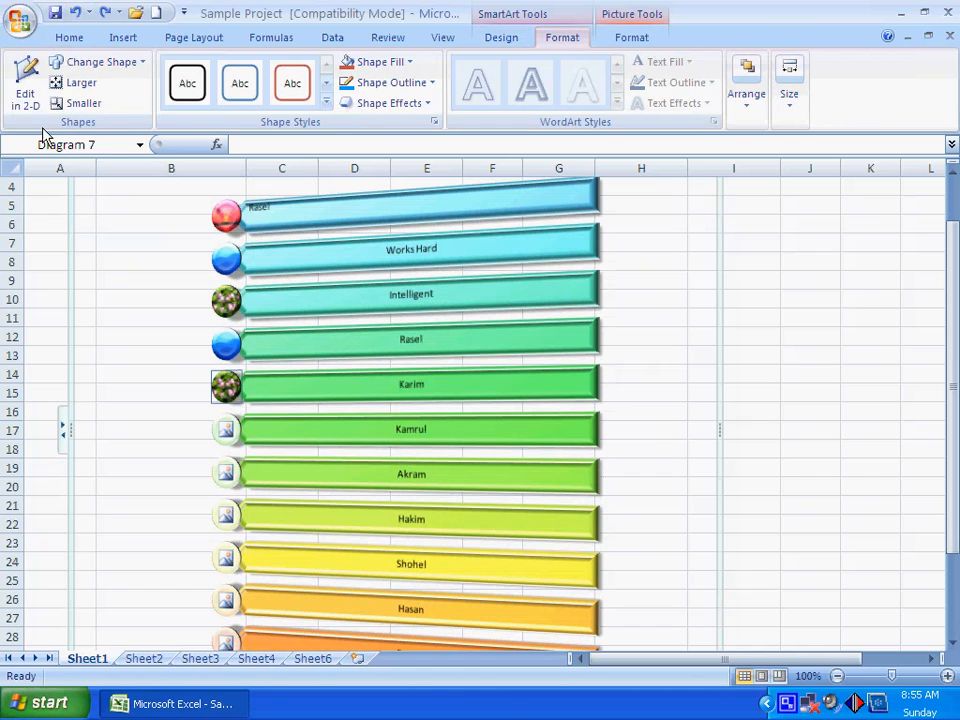
click(16, 85)
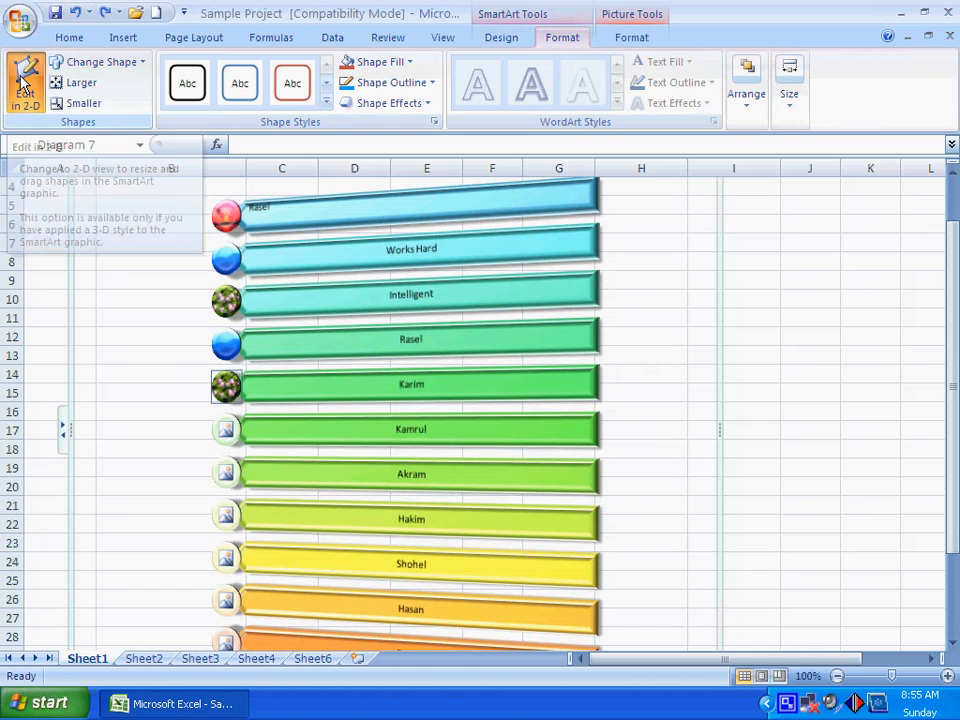
scroll(388, 333, down, 2)
scroll(388, 330, up, 2)
scroll(388, 330, down, 1)
scroll(388, 335, down, 3)
scroll(388, 335, up, 5)
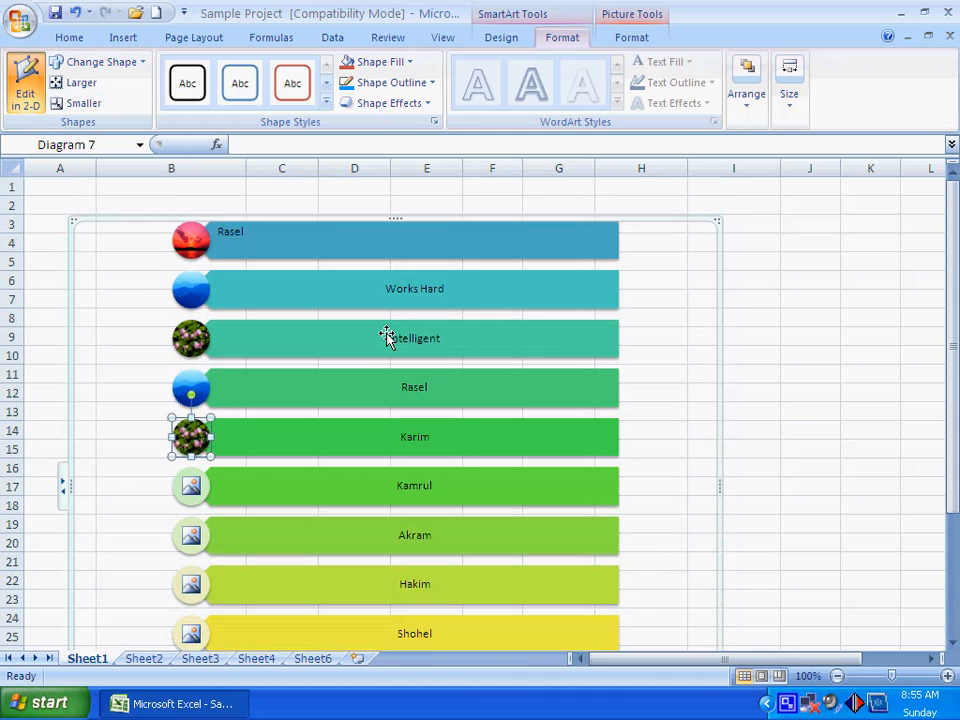
click(30, 75)
click(30, 75)
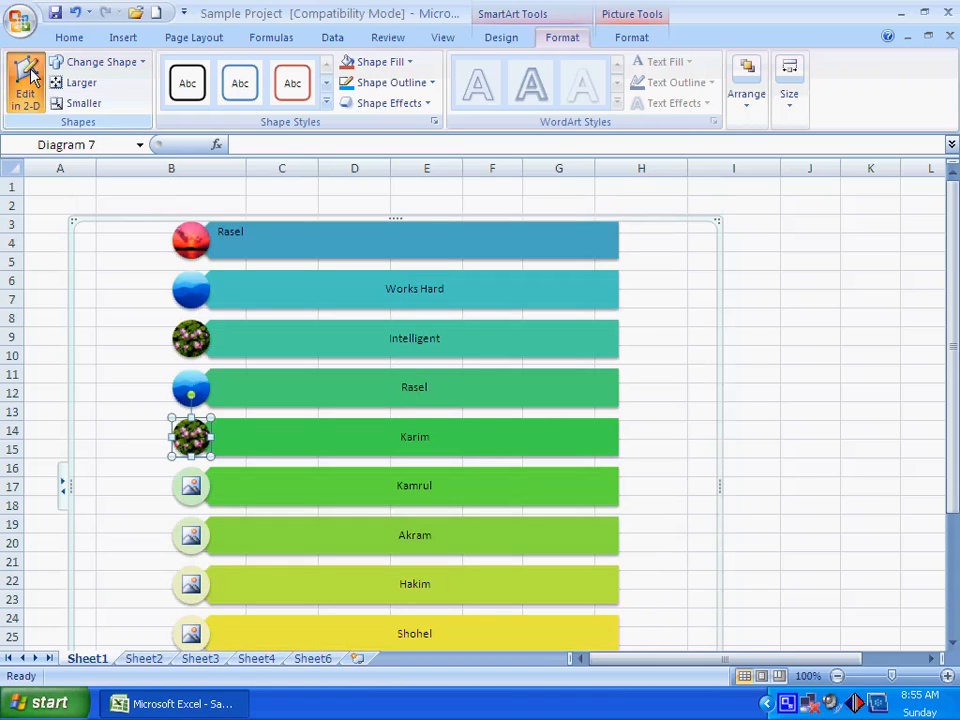
click(30, 95)
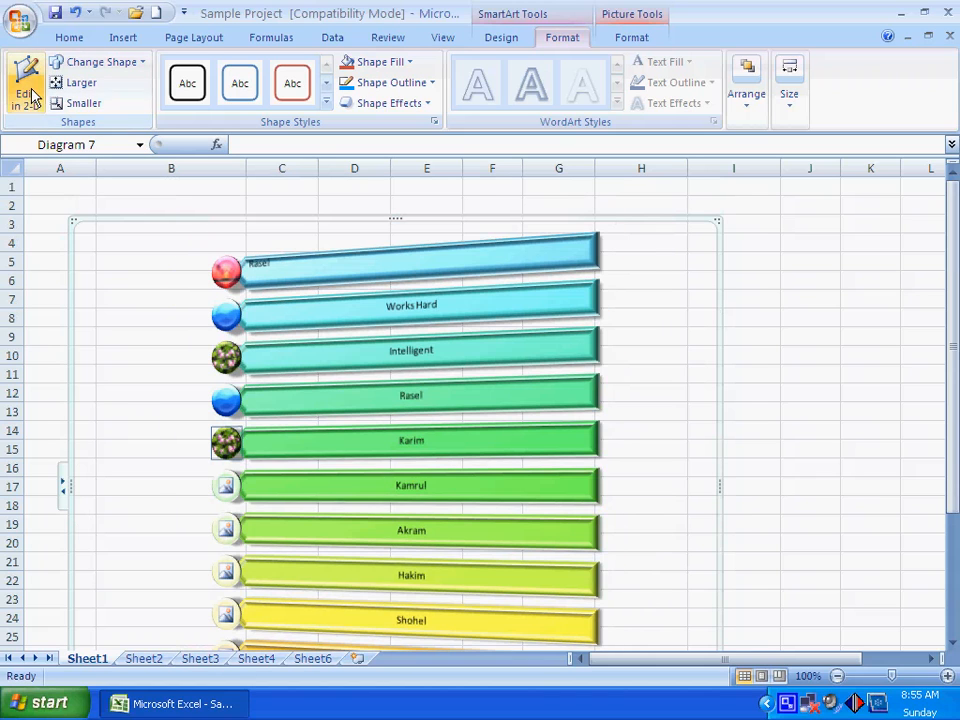
click(33, 90)
click(32, 102)
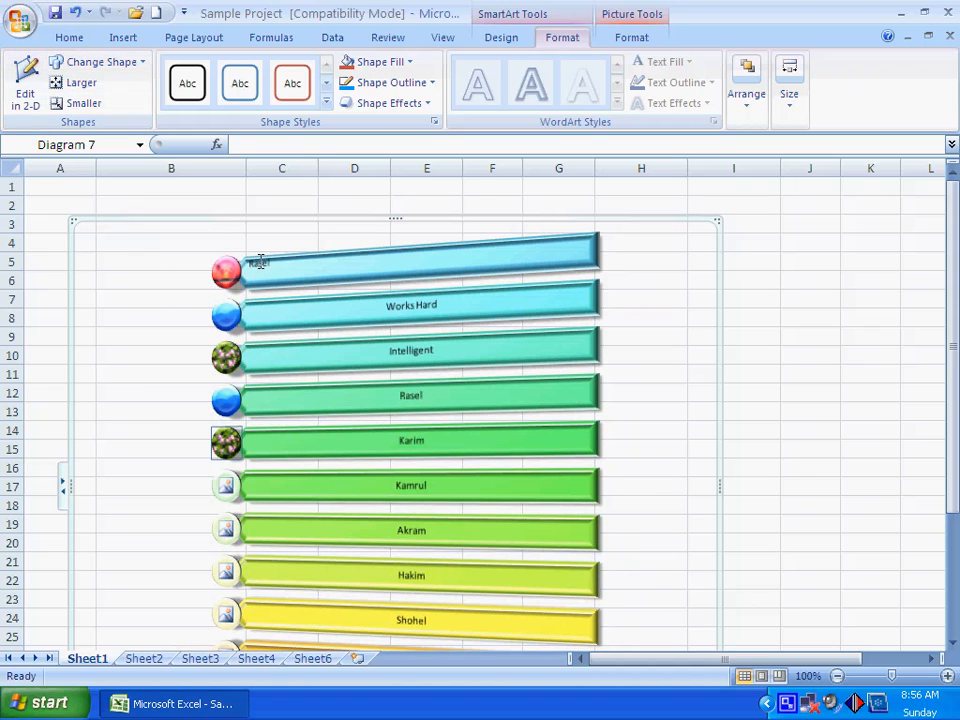
Enlarge the first row's bar by several increments until it spans nearly the full width of the graphic
click(267, 268)
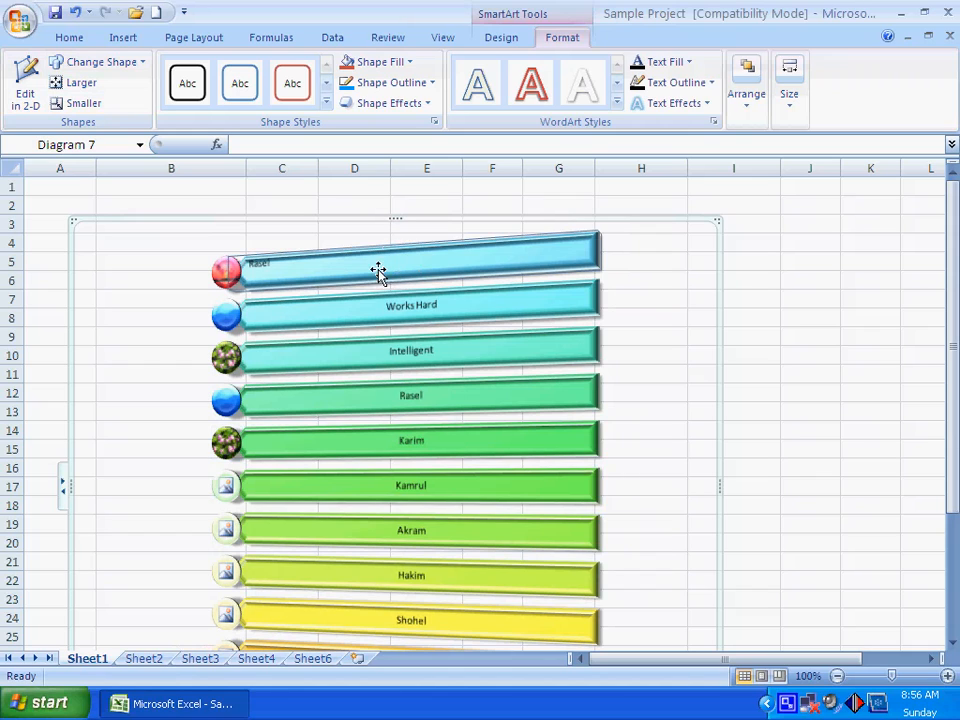
click(258, 268)
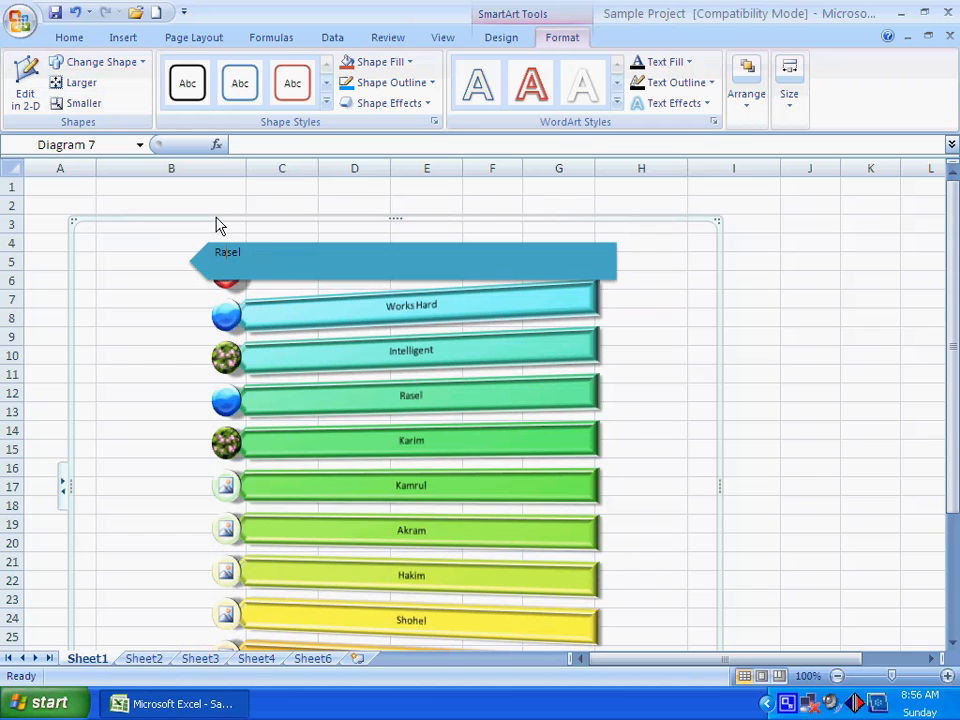
click(84, 92)
click(84, 92)
click(84, 92)
click(84, 92)
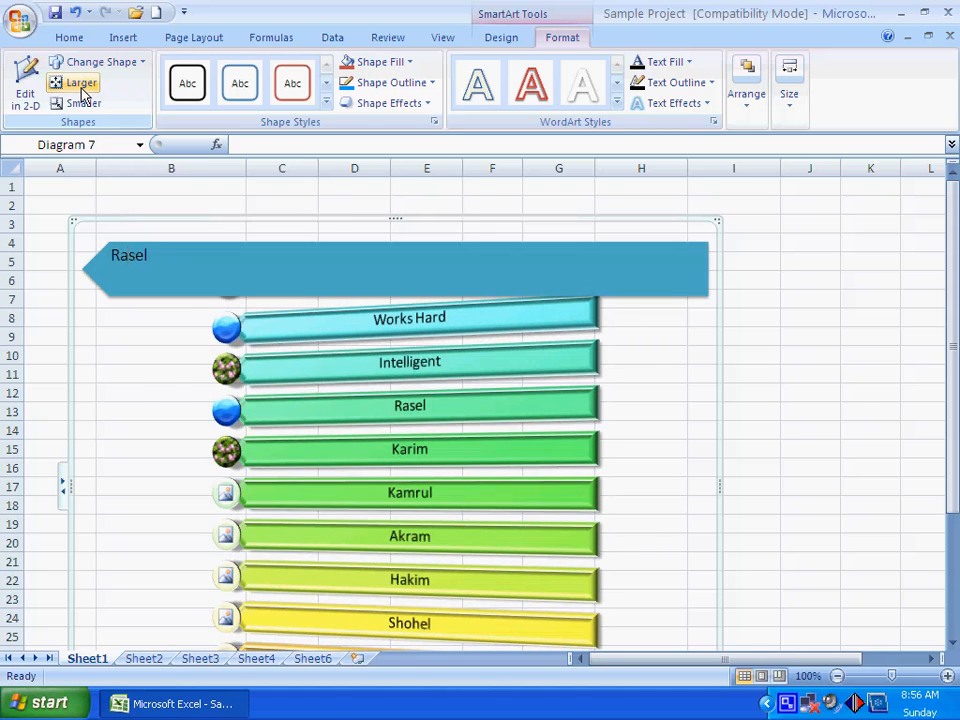
click(84, 92)
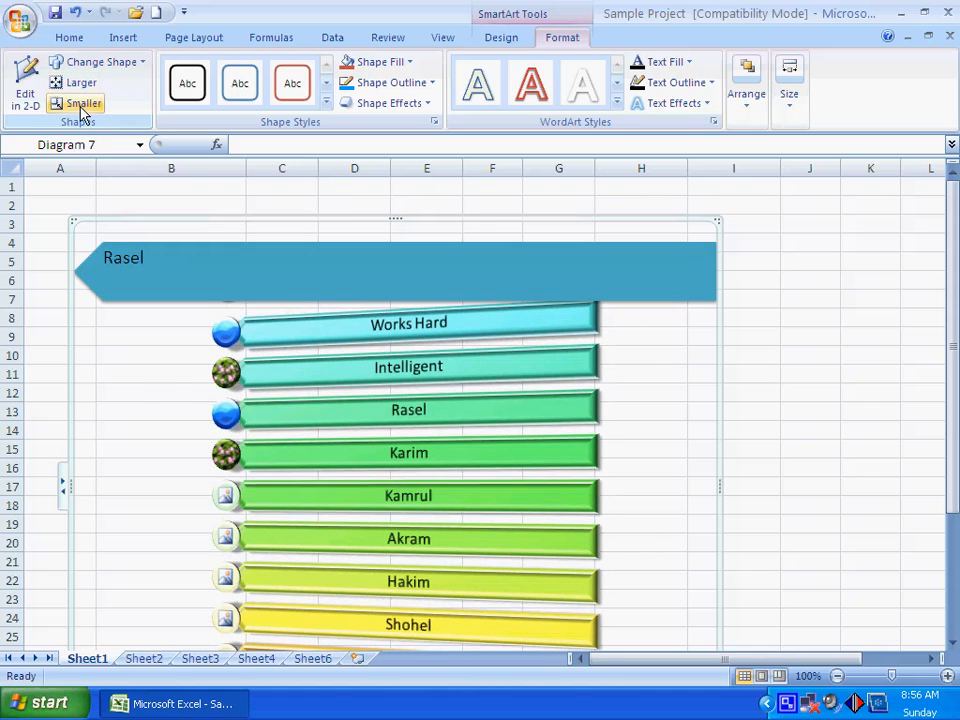
Shrink the first row's bar step by step until it is shorter and thinner than the other bars
click(84, 106)
click(84, 106)
click(84, 106)
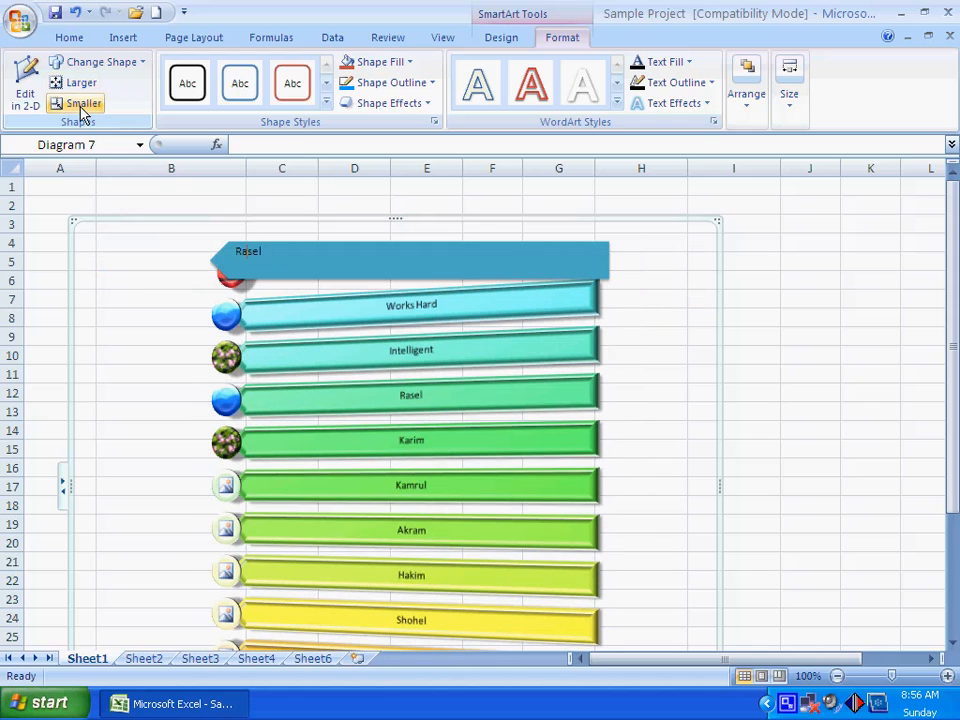
click(84, 106)
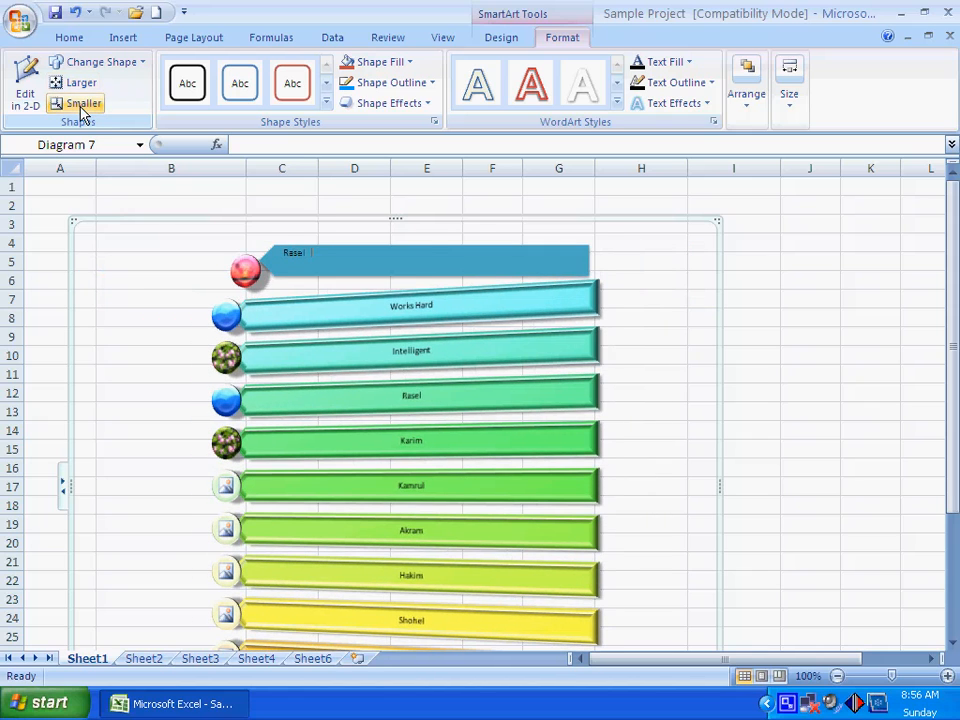
Enlarge the first row's sunset picture, and reduce it again so it is only slightly bigger than the other pictures
click(249, 273)
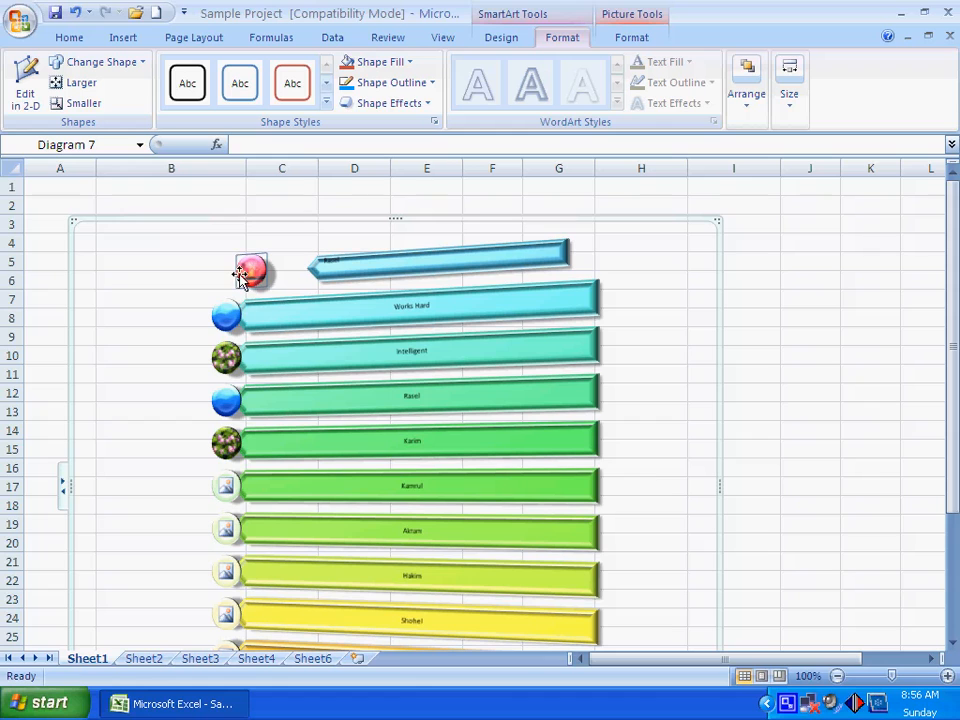
click(87, 92)
click(87, 92)
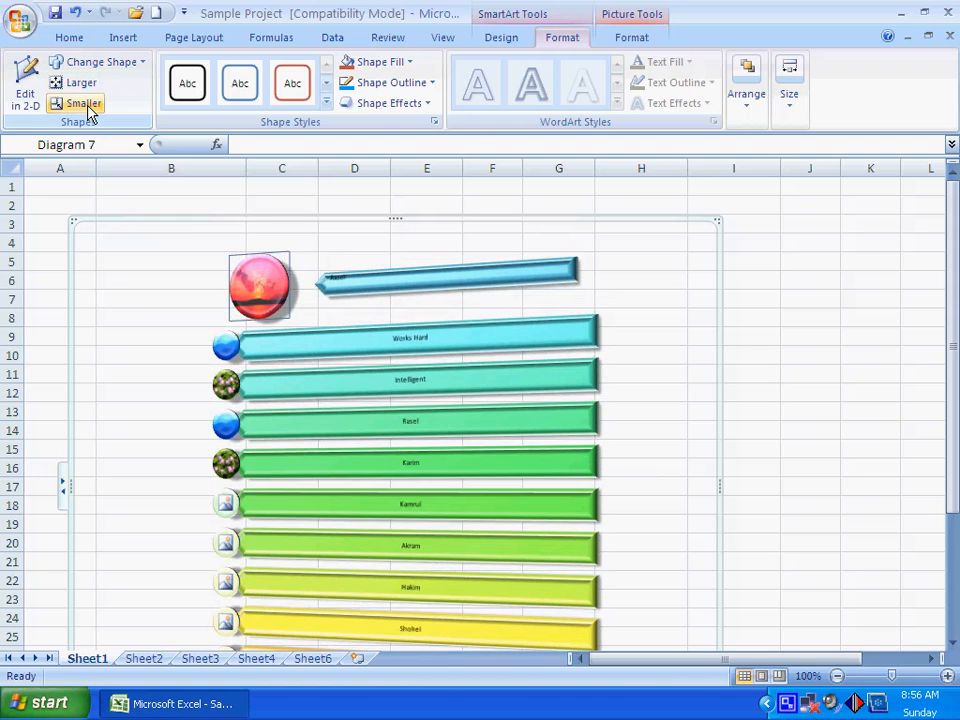
click(84, 104)
click(84, 104)
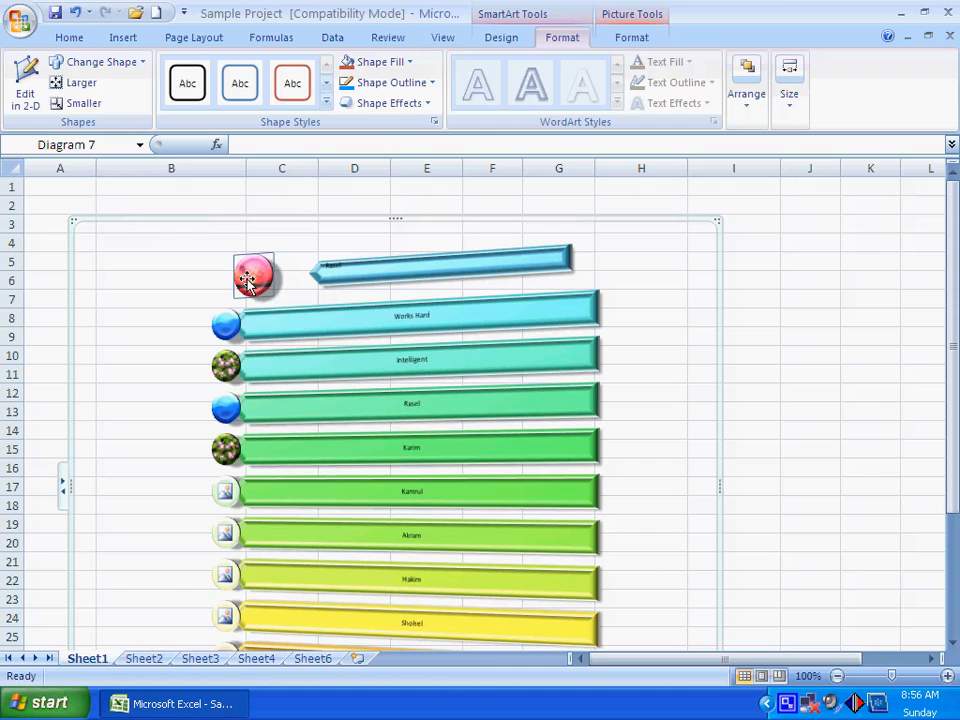
Change the first row's picture to a pentagon and its bar to a cross shape
click(105, 63)
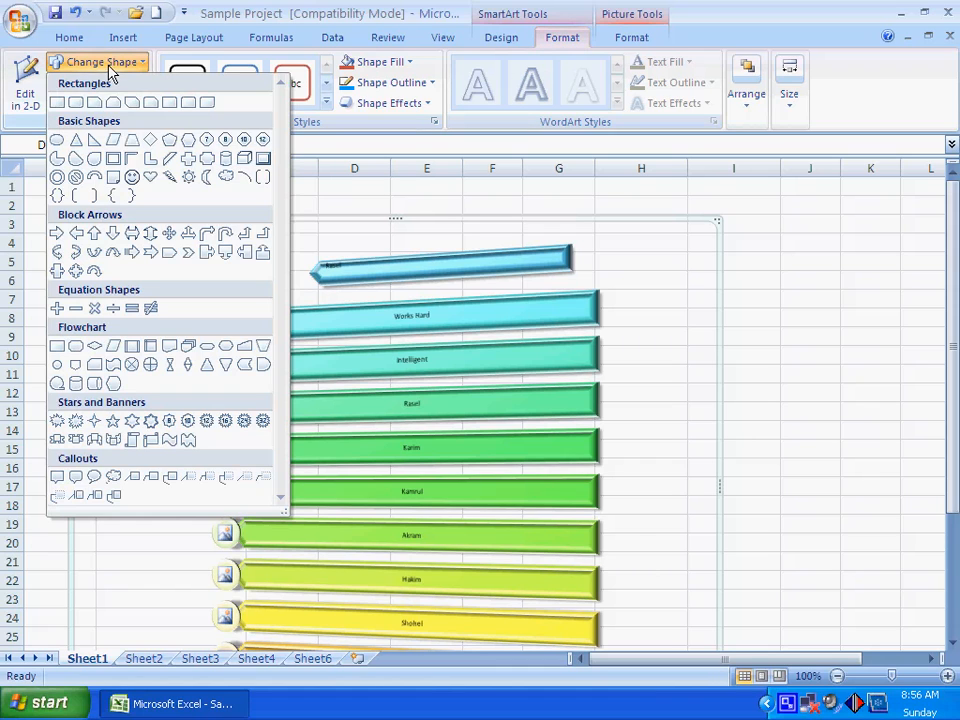
click(171, 142)
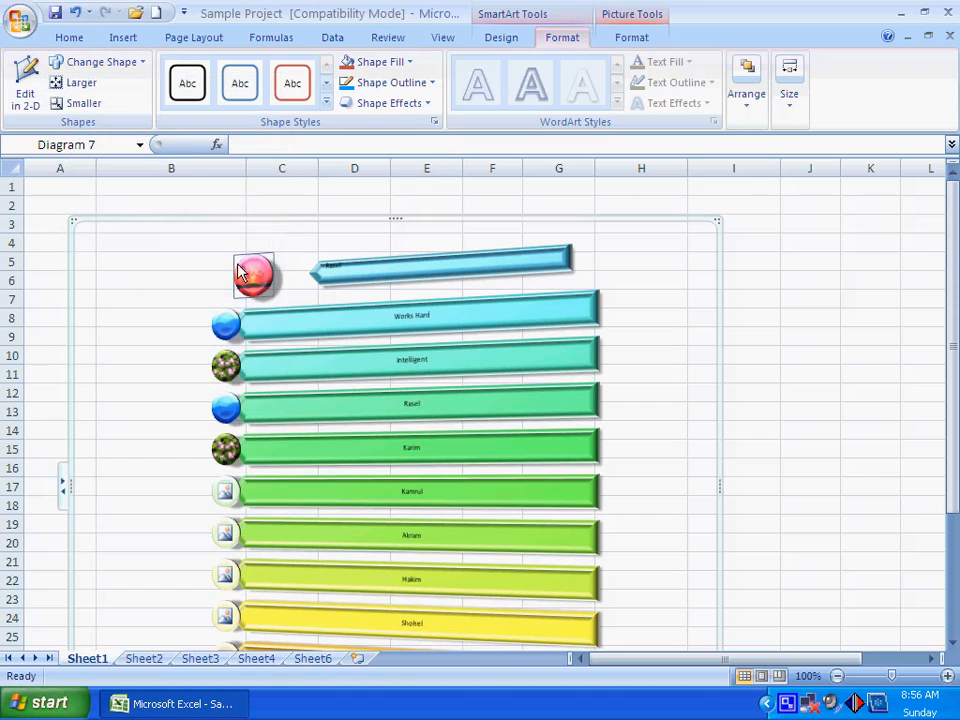
click(380, 268)
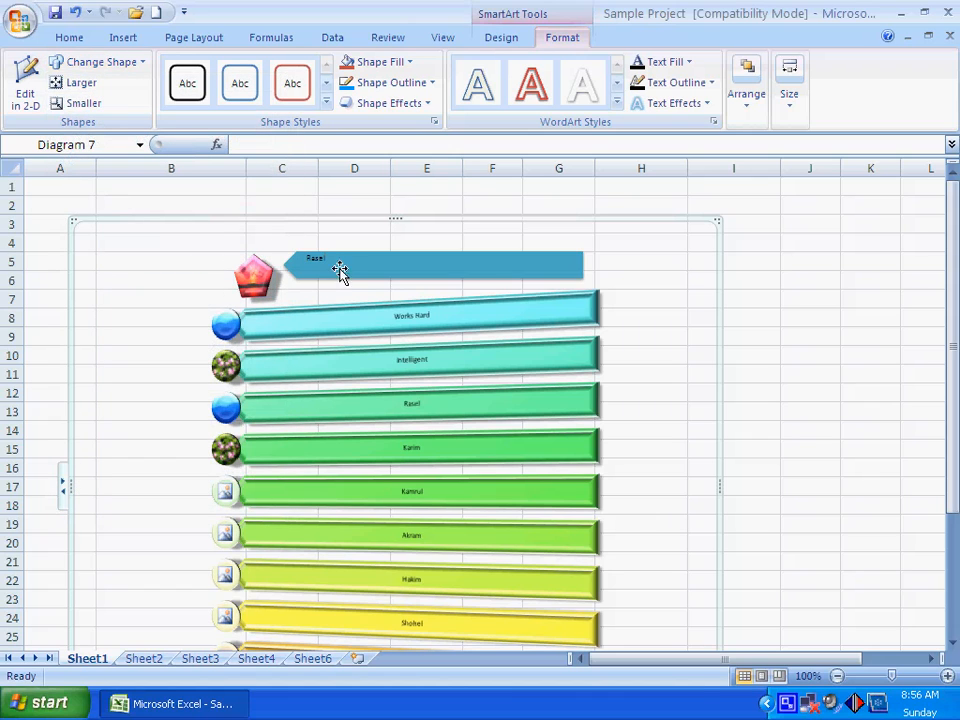
click(118, 63)
click(188, 159)
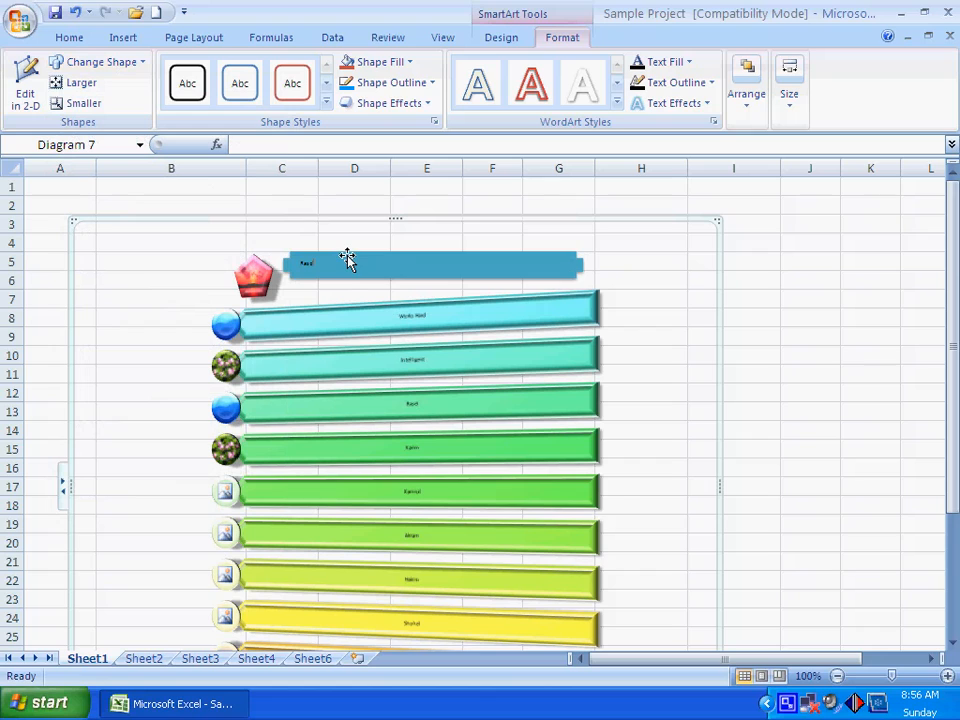
Apply the green Colored Outline - Accent 3 shape style to the first row's bar, and preview filled styles on its pentagon picture
click(326, 82)
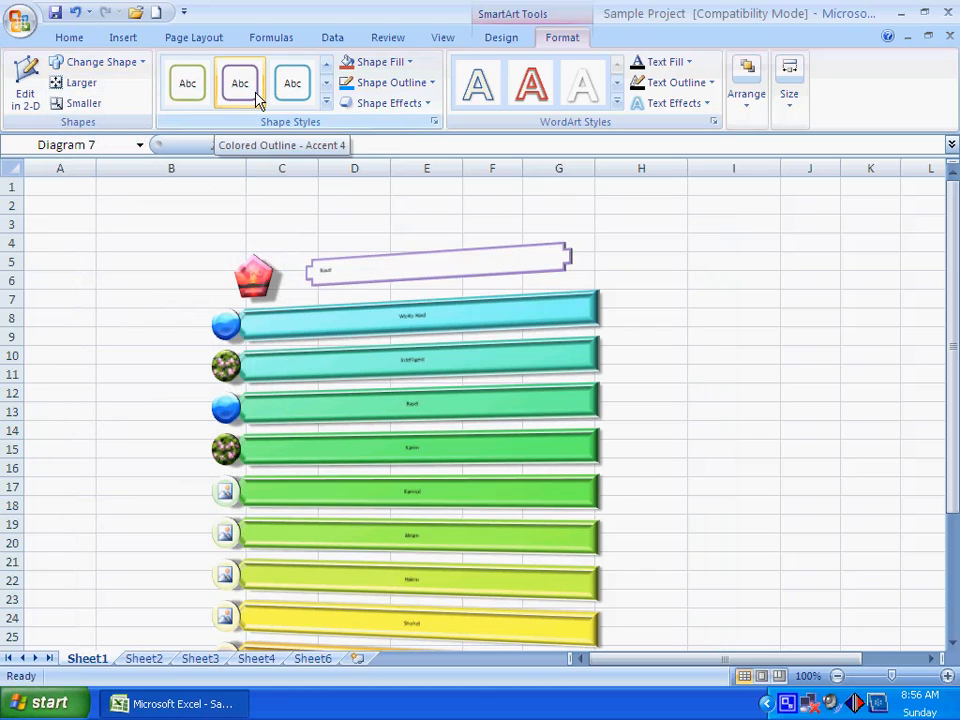
click(172, 90)
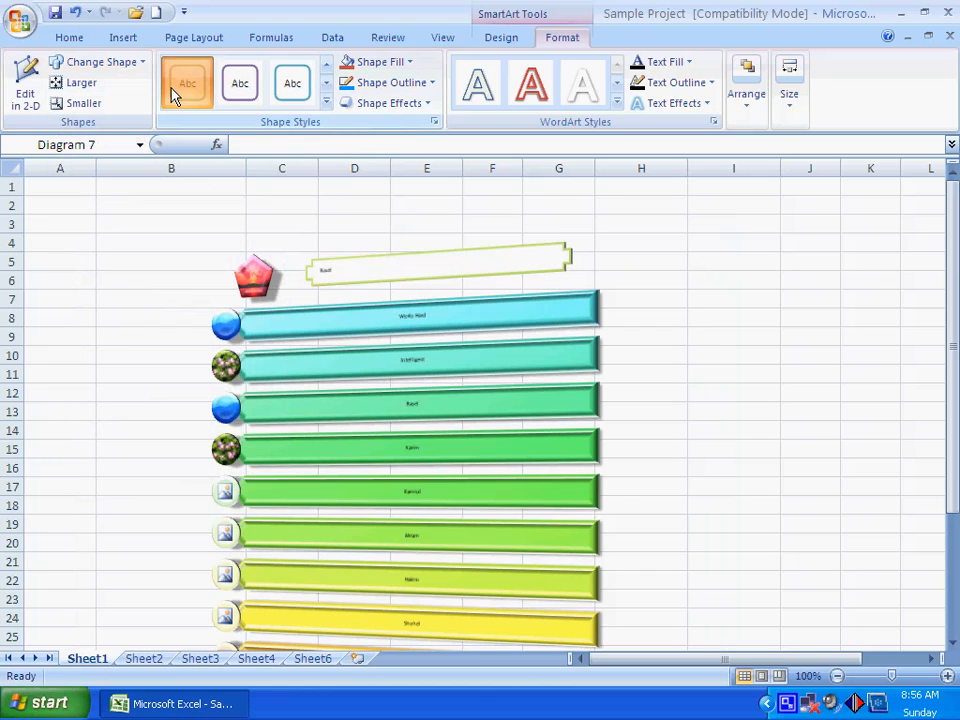
click(253, 270)
click(326, 90)
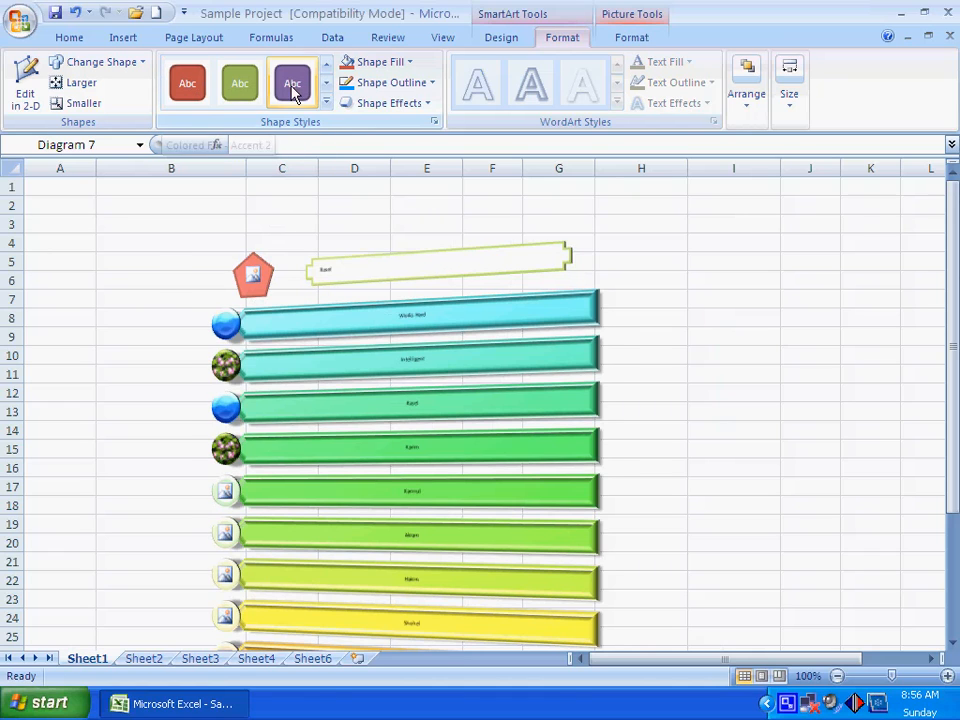
click(326, 90)
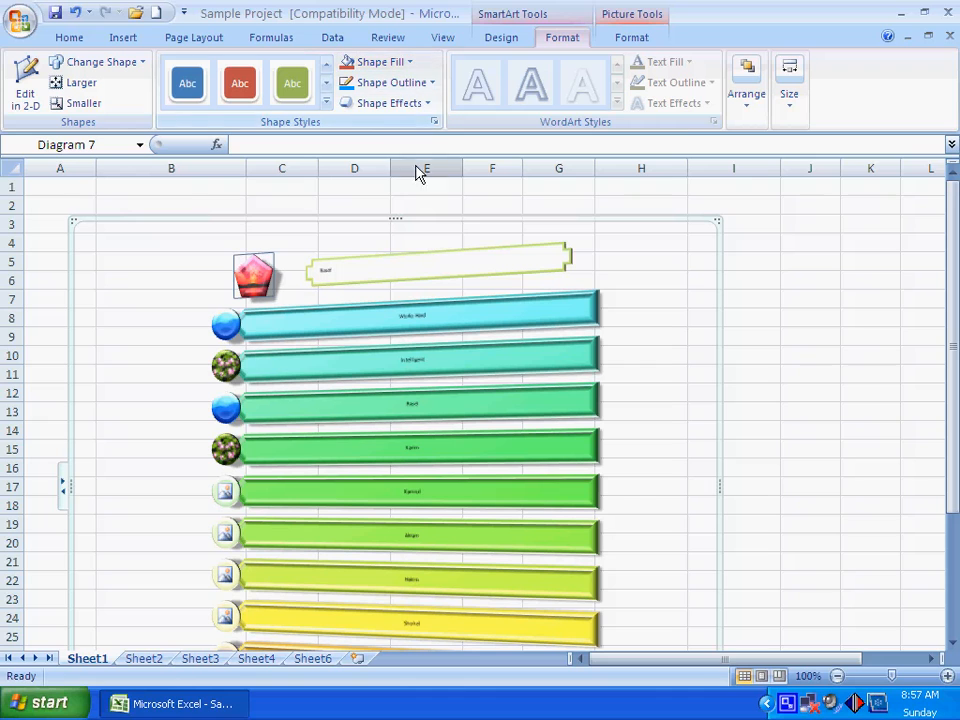
Try a light blue theme color fill and No Fill on the second row's picture circle
scroll(370, 300, down, 2)
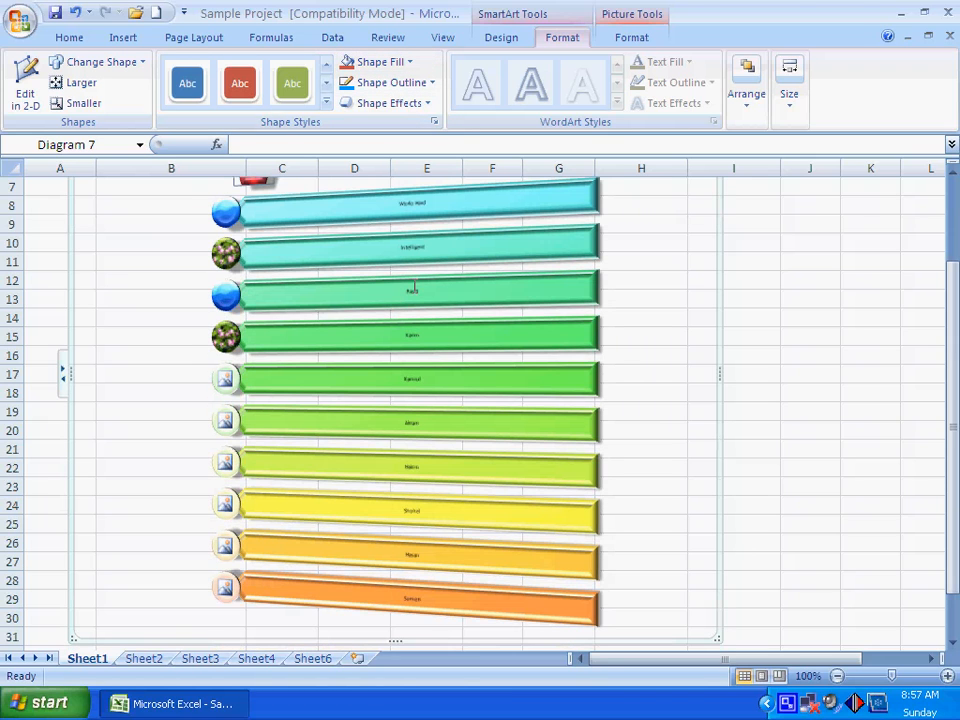
click(400, 293)
click(226, 251)
scroll(330, 280, up, 2)
click(323, 331)
click(224, 330)
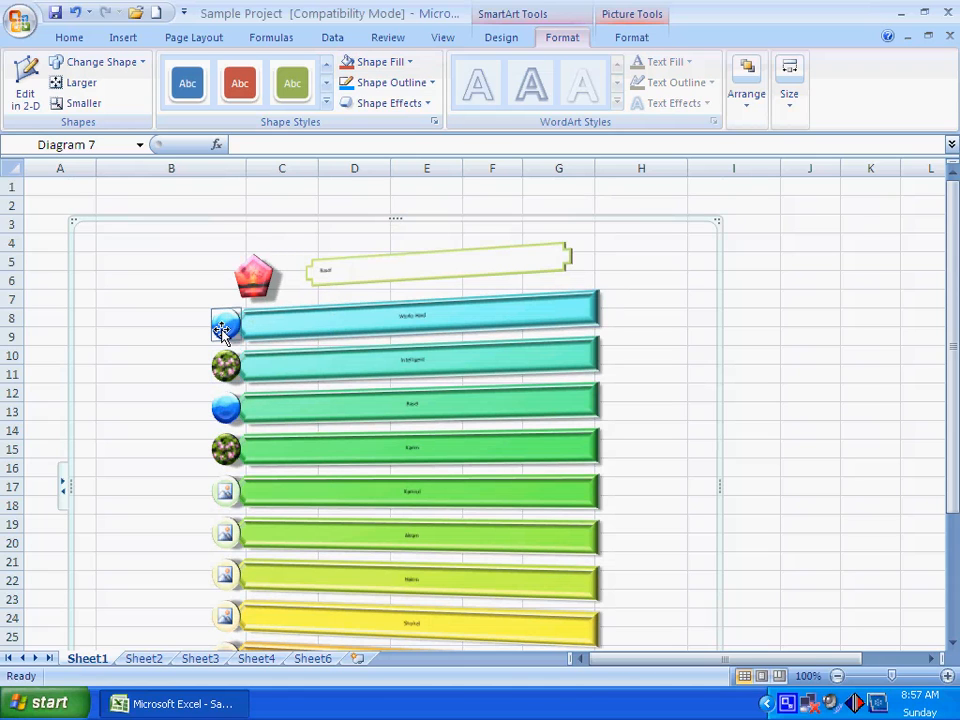
click(380, 62)
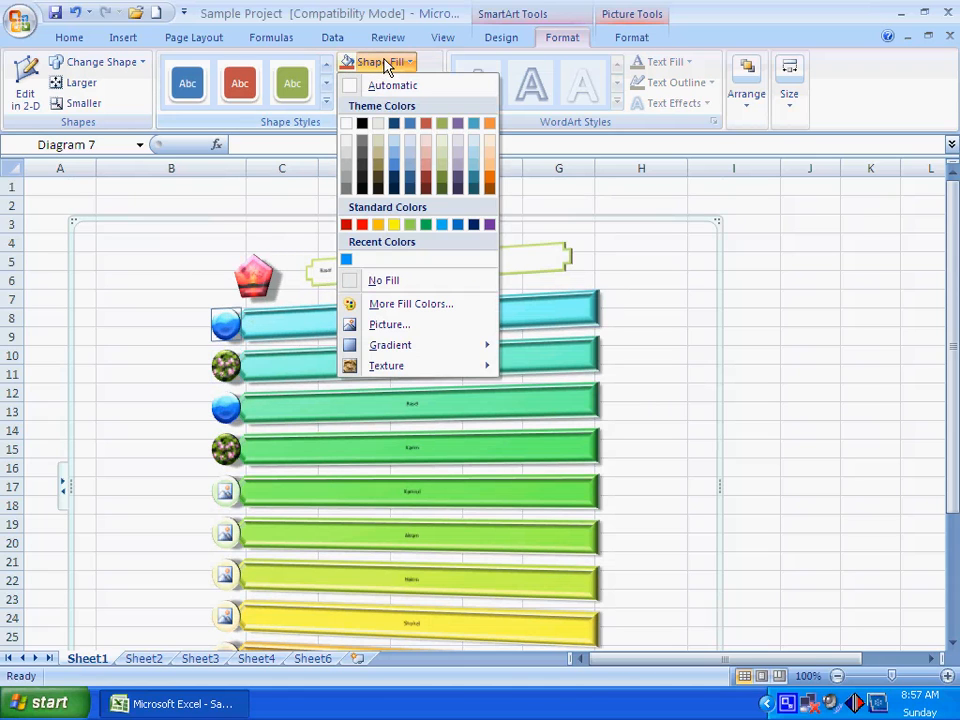
click(410, 165)
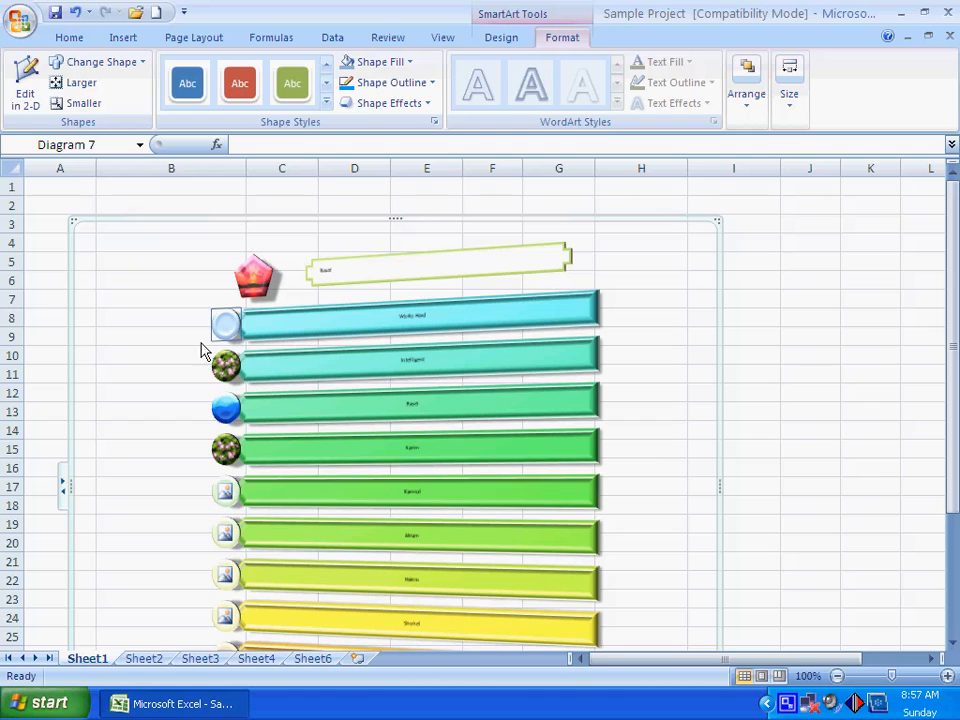
click(396, 64)
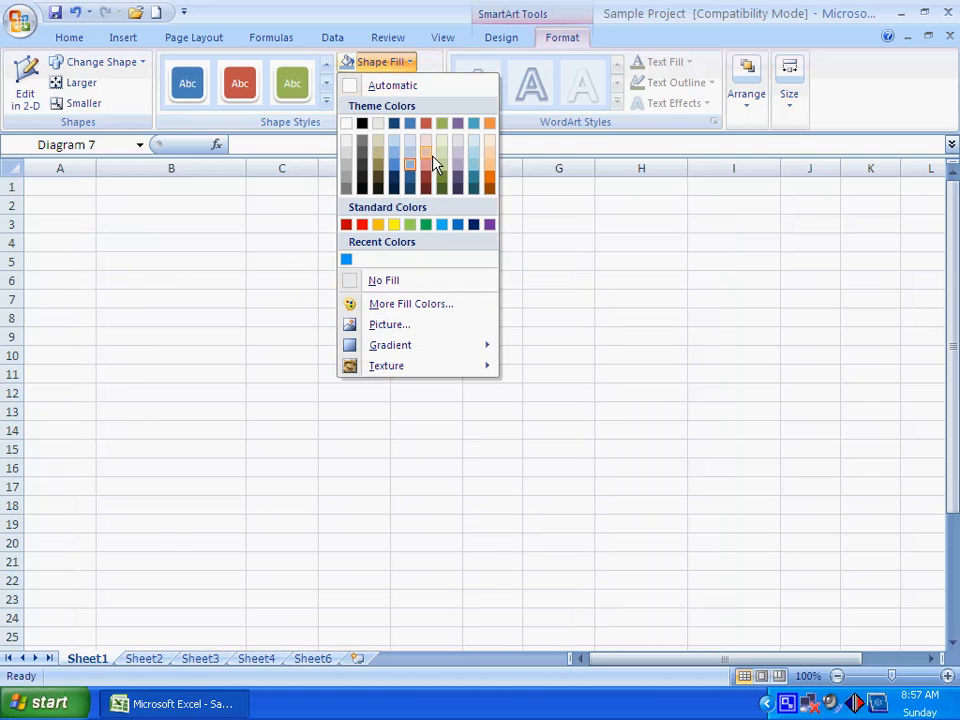
click(400, 282)
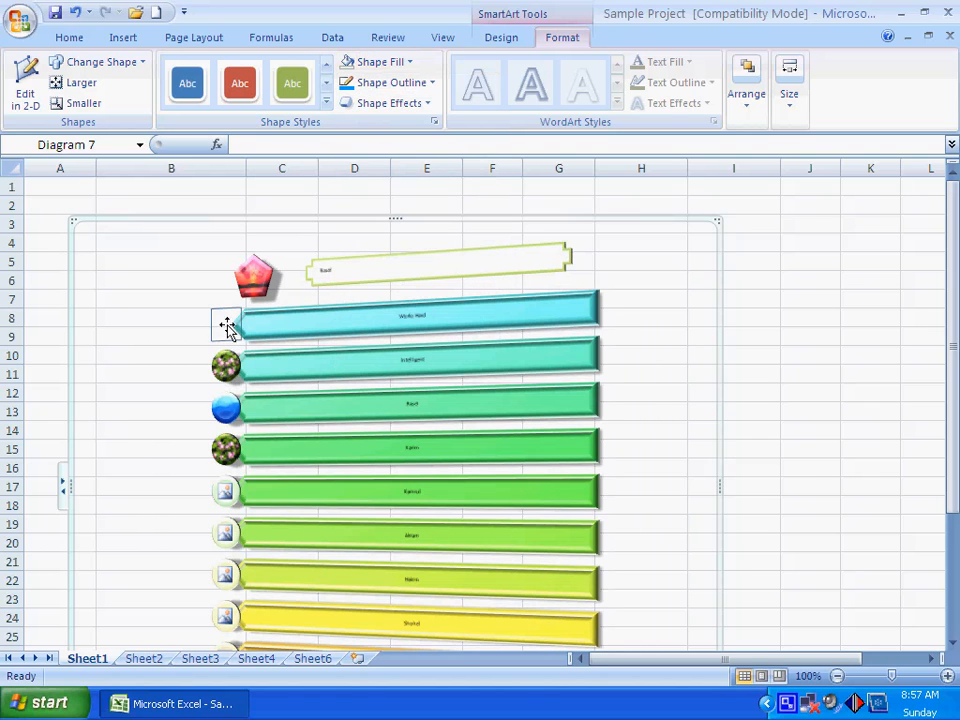
Fill the second row's circle with the Water lilies picture from Sample Pictures
click(396, 64)
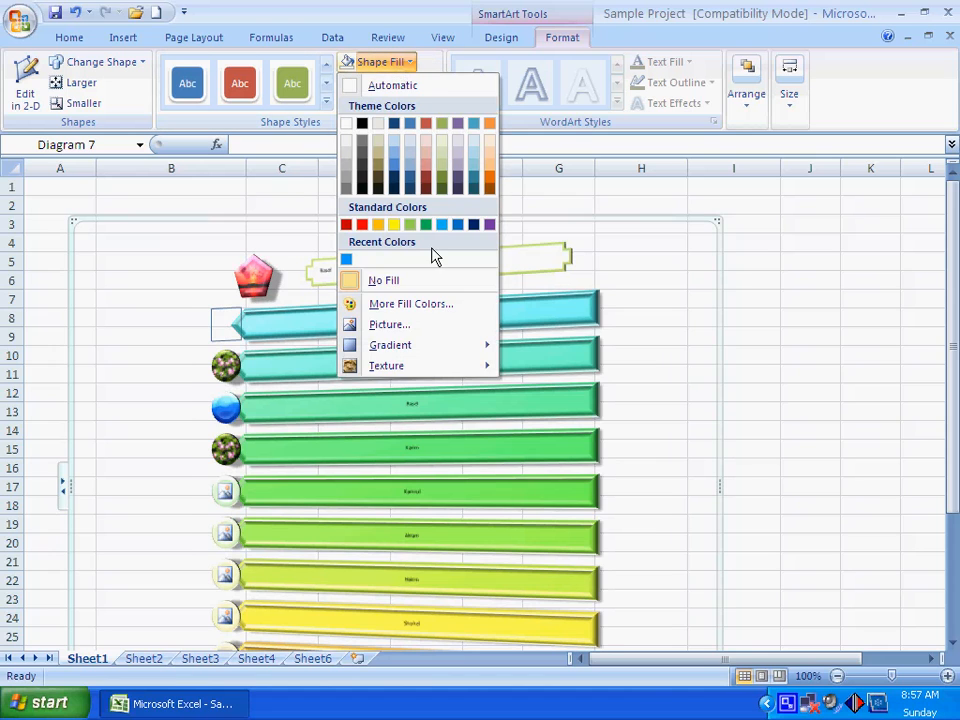
click(402, 326)
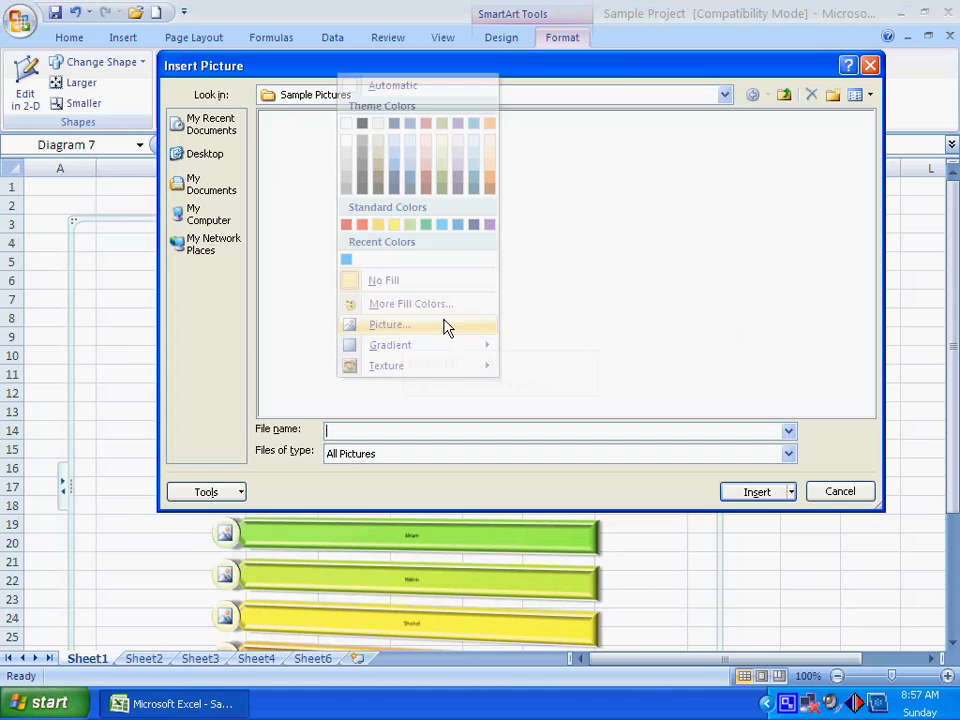
double_click(551, 161)
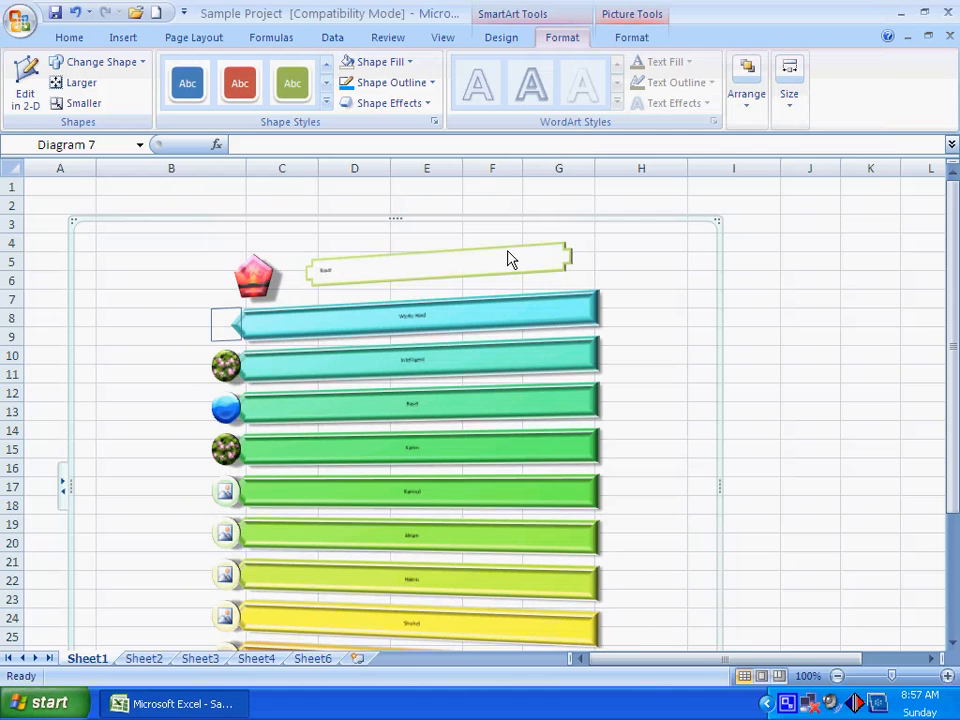
Fill the second row's picture circle with the green marble texture
click(396, 64)
mouse_move(418, 352)
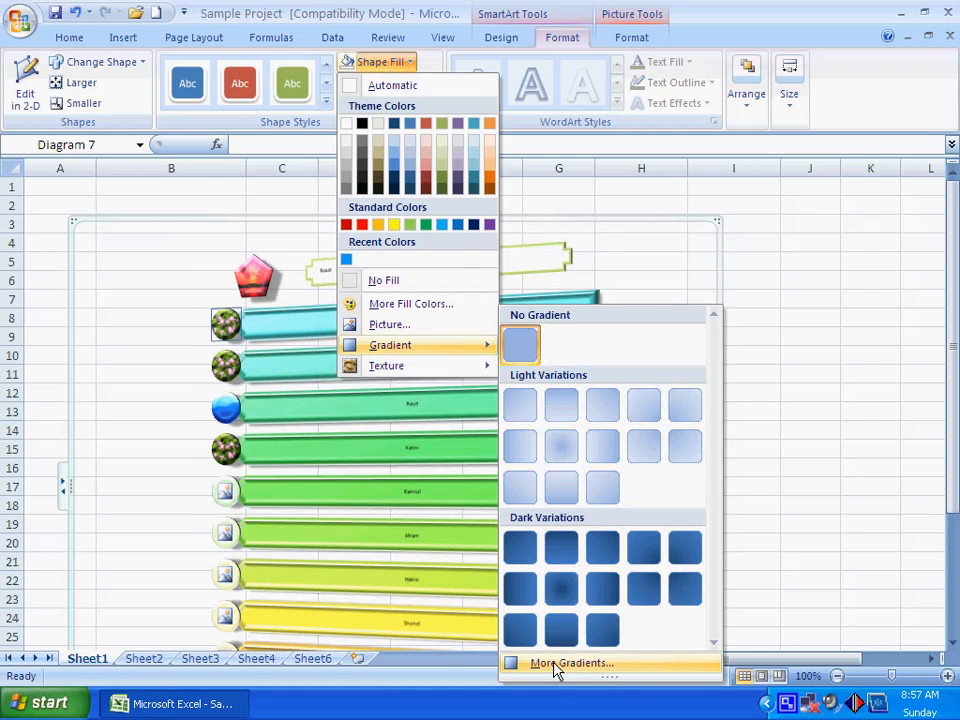
click(558, 665)
click(690, 296)
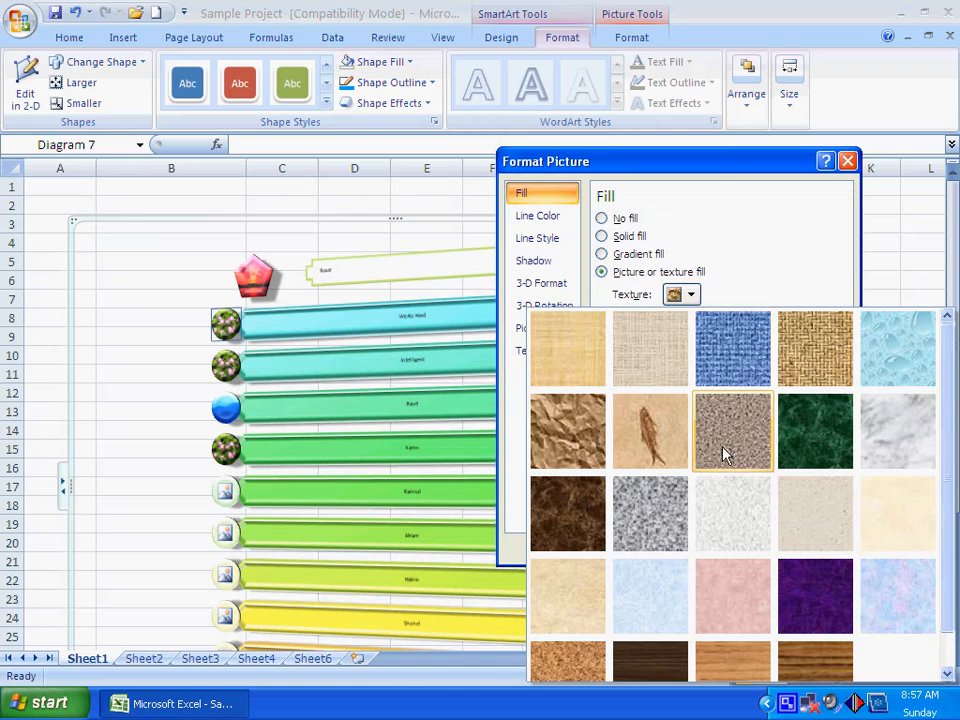
click(601, 254)
click(602, 236)
click(602, 218)
click(620, 272)
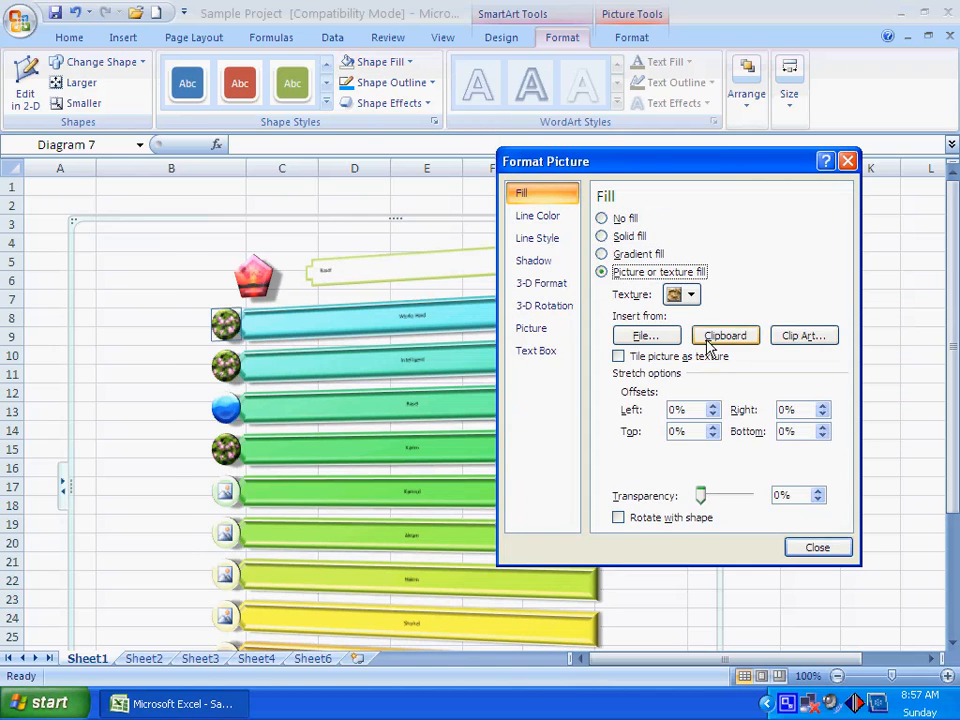
click(689, 294)
click(805, 427)
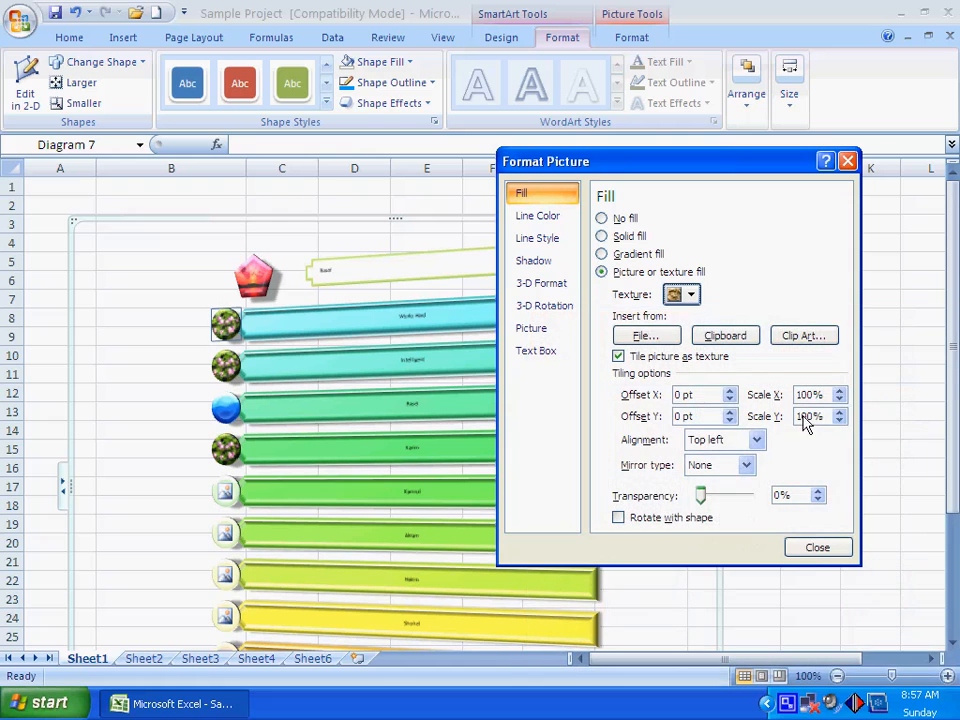
click(815, 547)
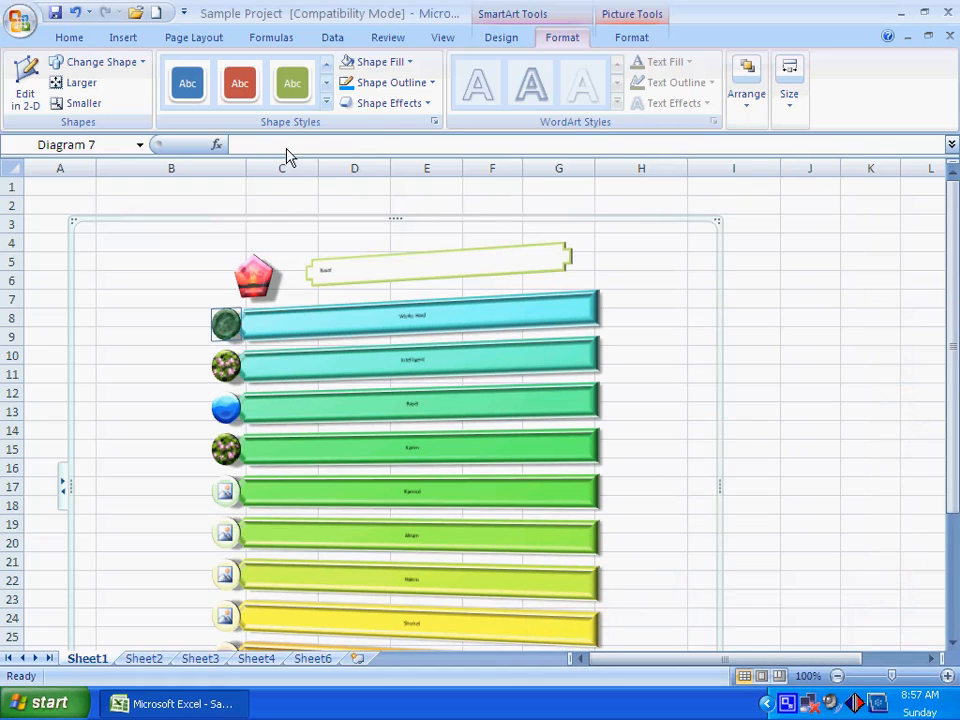
Set the second row's circle outline to 6 pt weight with a square-dot dash style
click(431, 82)
mouse_move(419, 366)
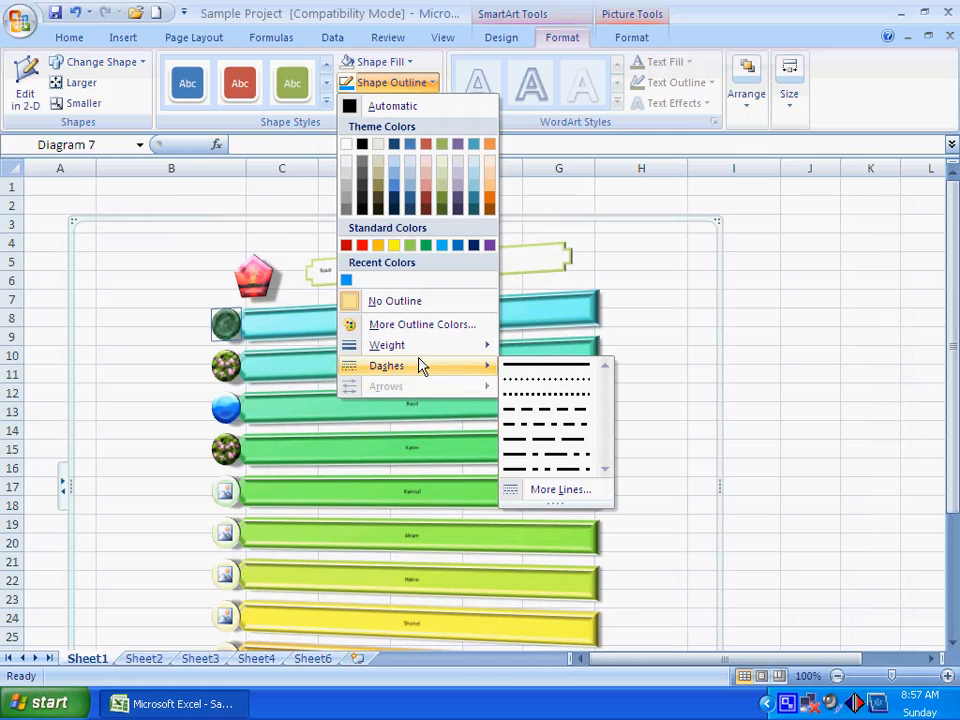
mouse_move(463, 349)
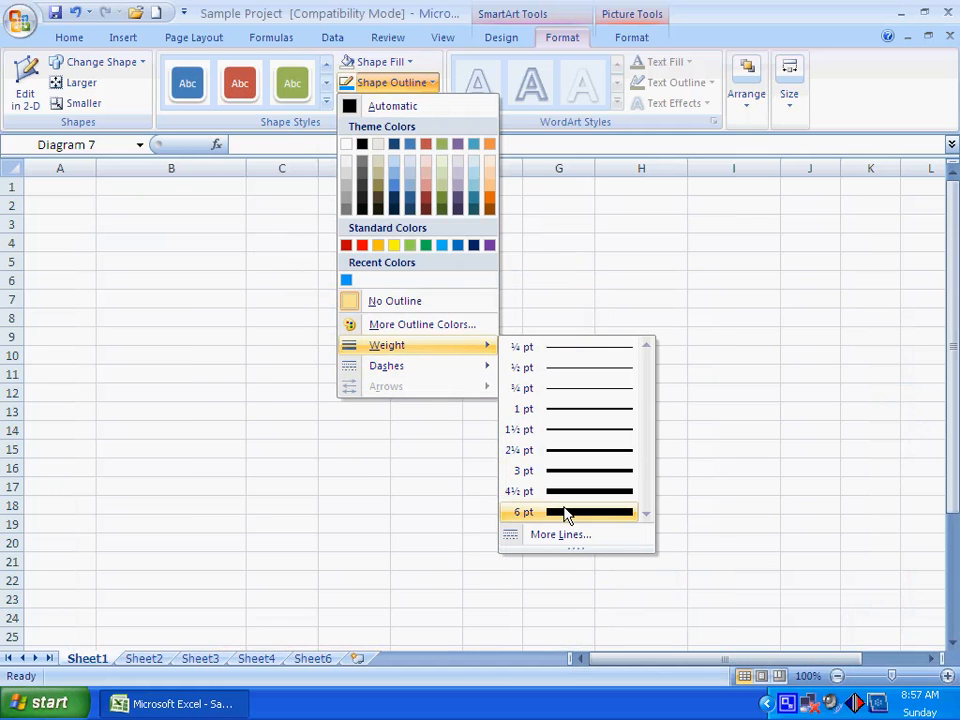
click(566, 514)
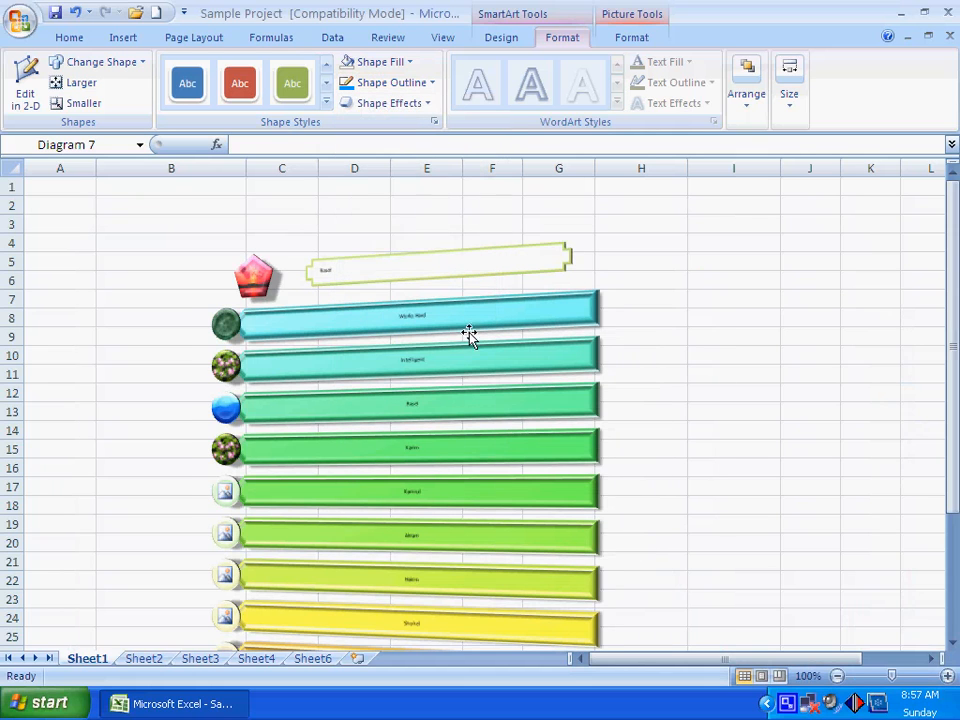
click(402, 84)
mouse_move(420, 366)
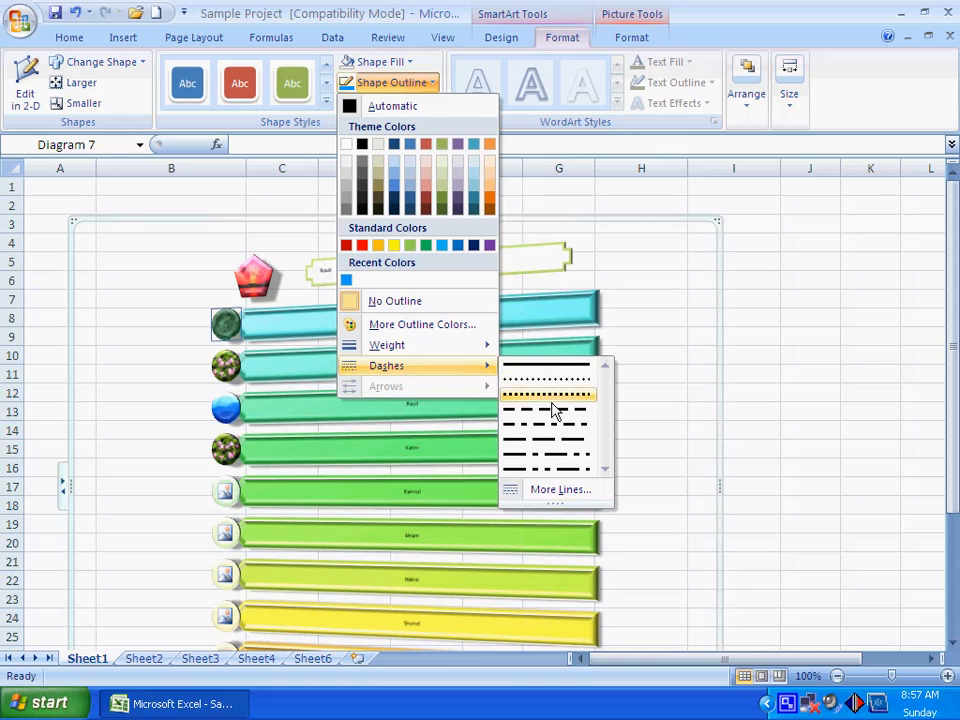
click(555, 397)
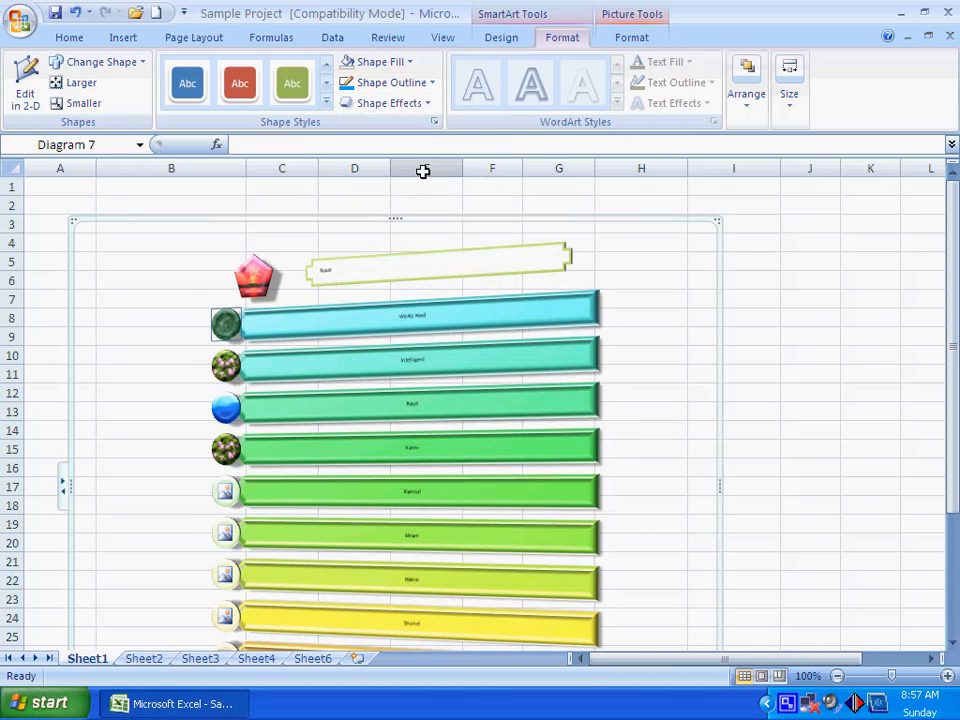
Apply the reflection variation at the centre of the three-by-three set to the second row's bar
click(437, 318)
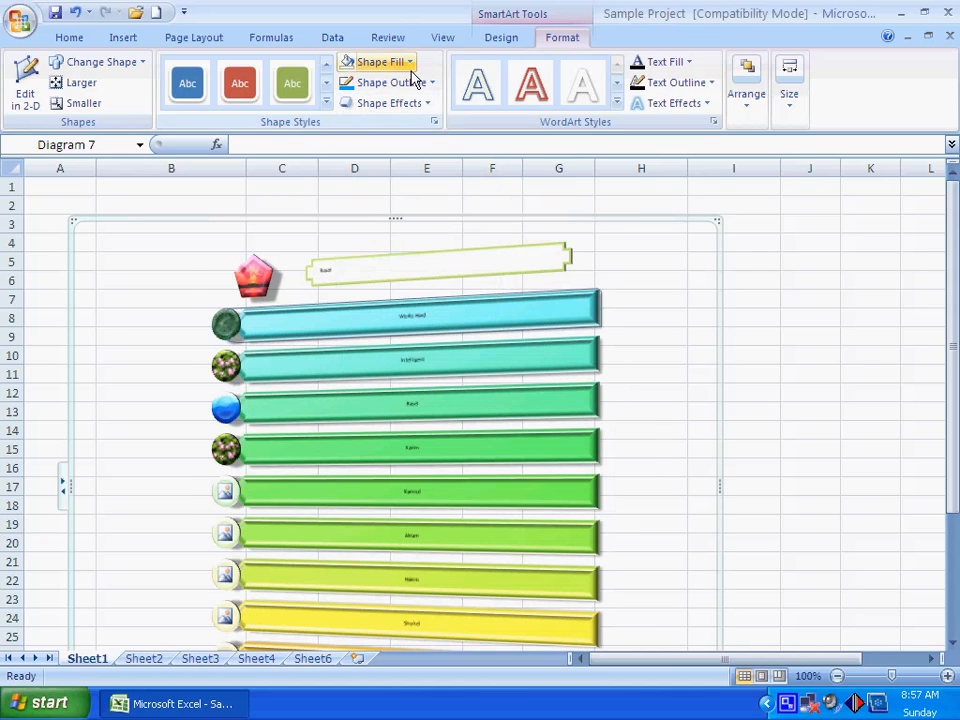
click(400, 103)
mouse_move(399, 221)
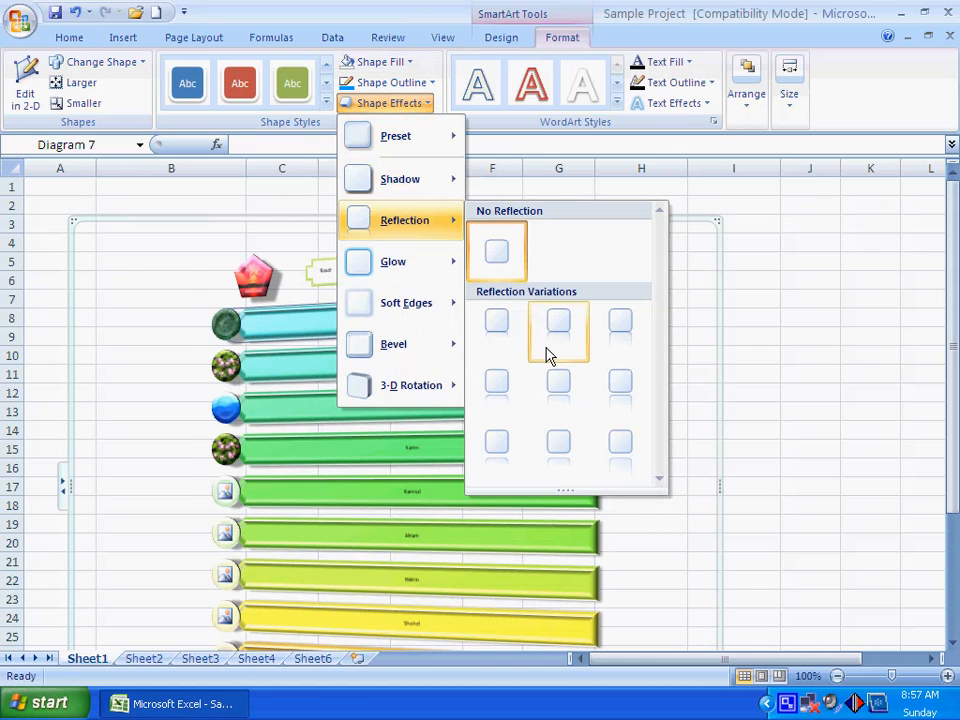
click(560, 387)
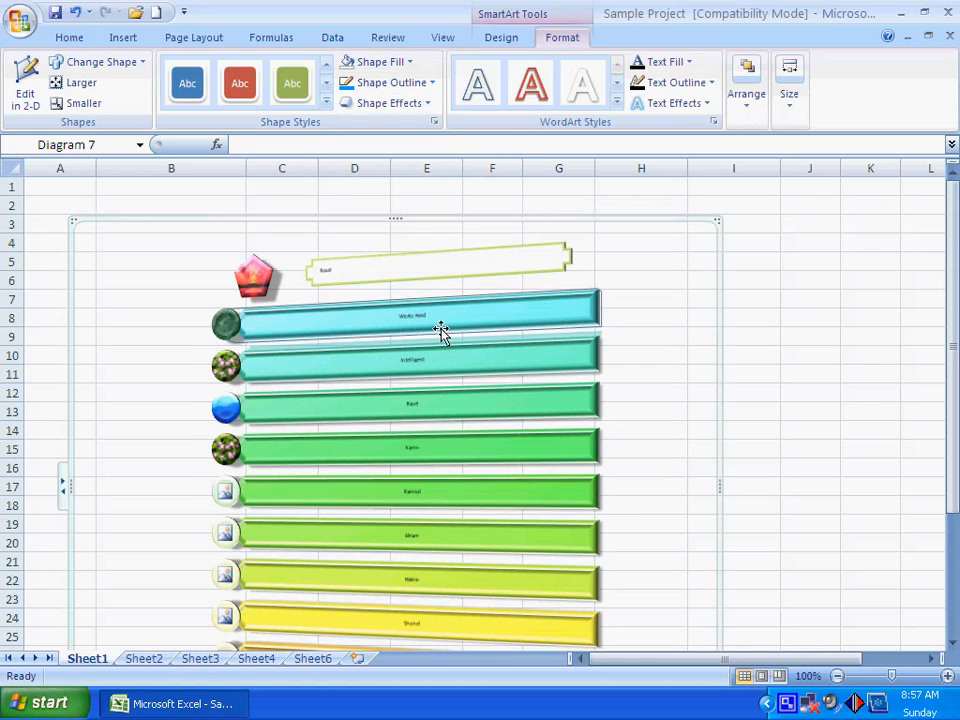
Apply the orange-outlined WordArt style to the text in the first row's bar
click(328, 272)
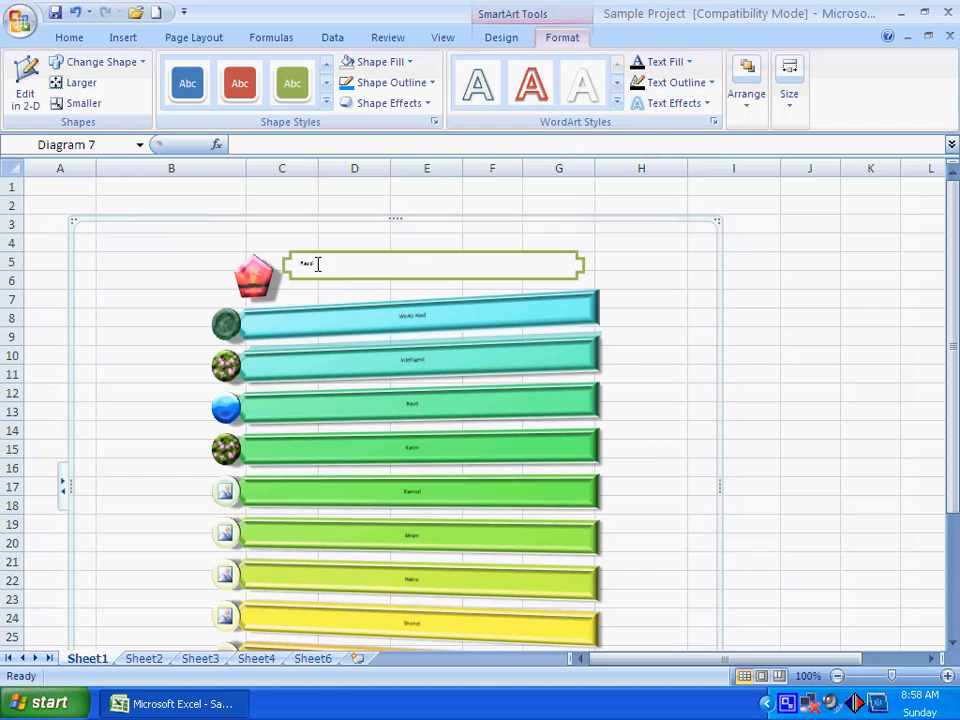
click(617, 82)
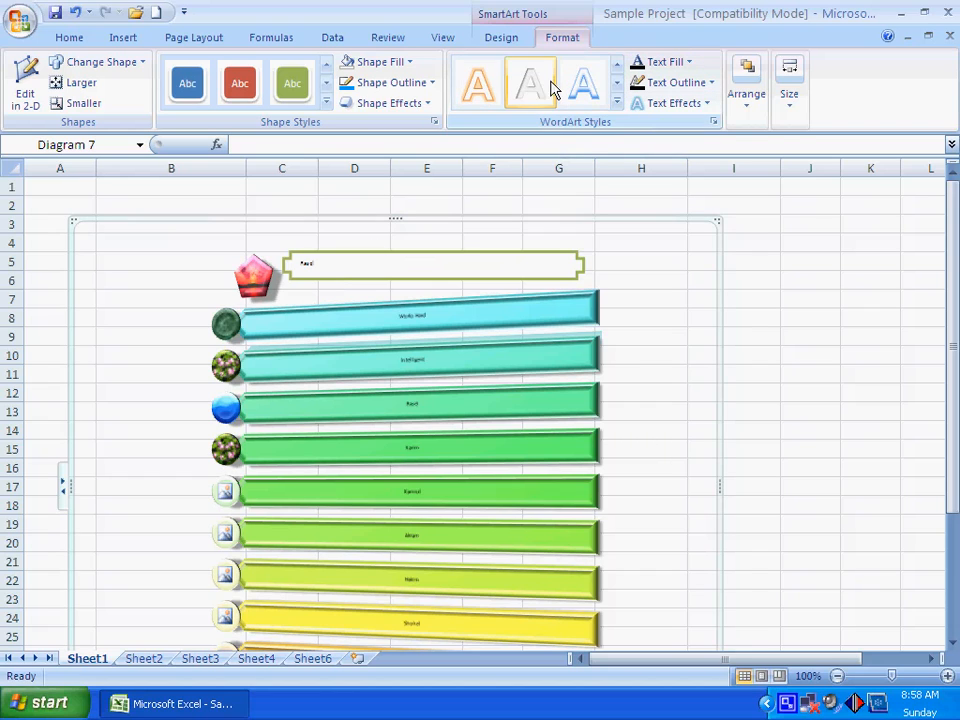
click(484, 90)
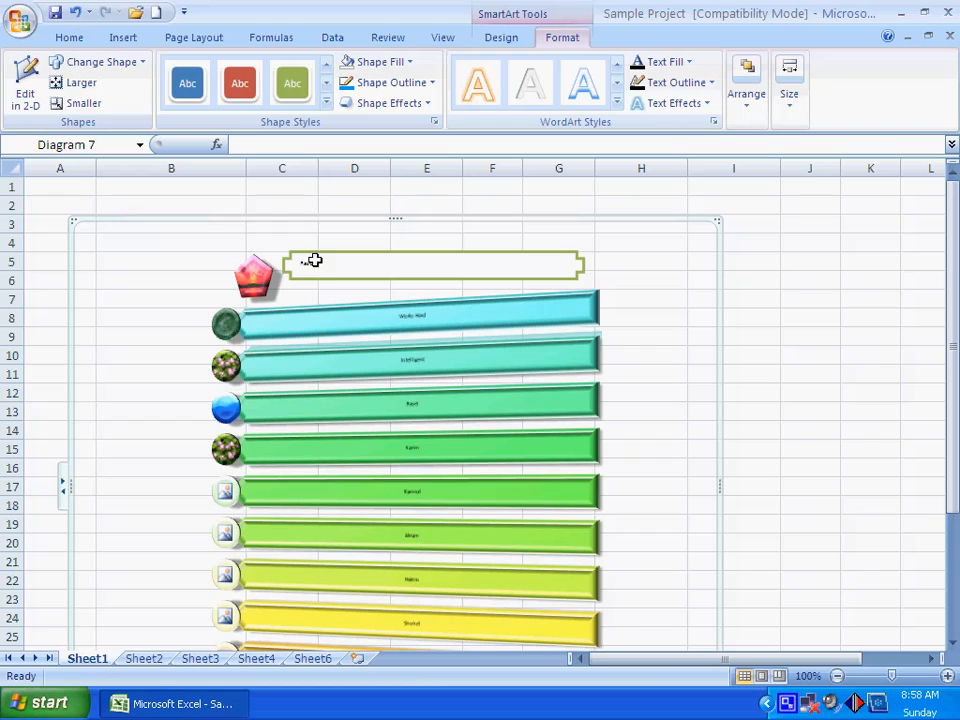
Try to set the first row's text to font size 44
click(70, 37)
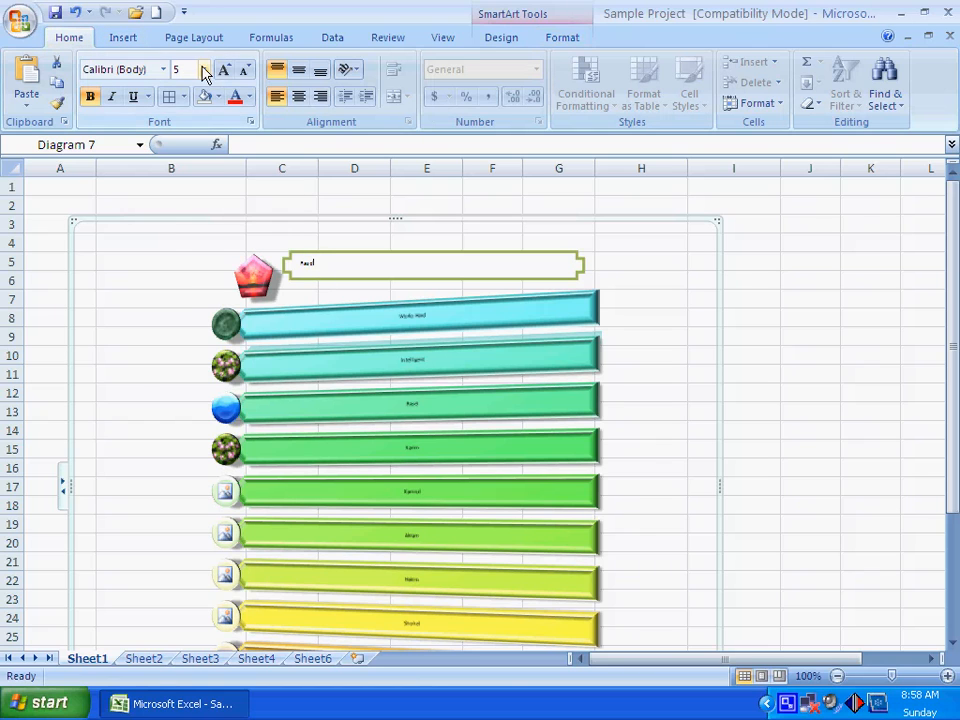
click(204, 69)
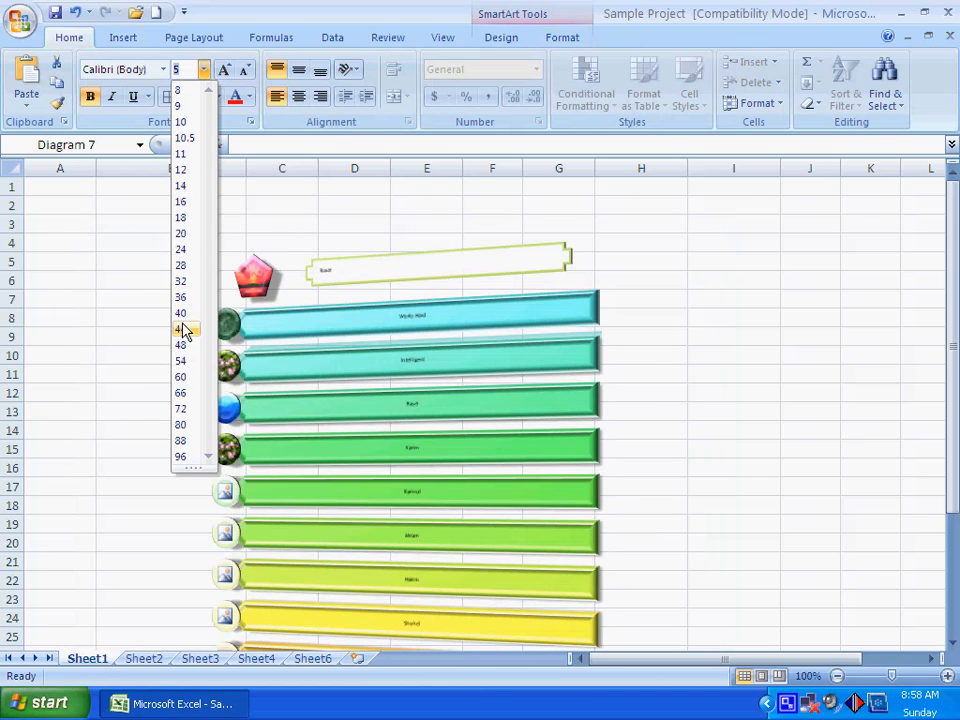
click(181, 332)
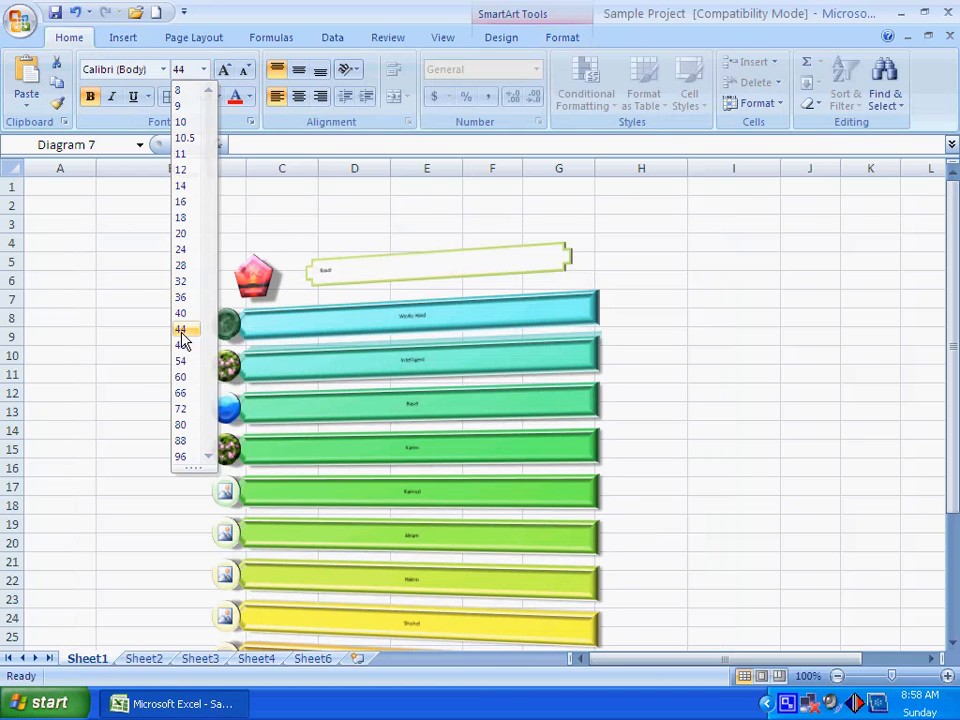
Move the first row's bar up against its pentagon and set its text fill to the darkest shade of the dark blue theme color
click(326, 266)
drag(387, 270, 356, 276)
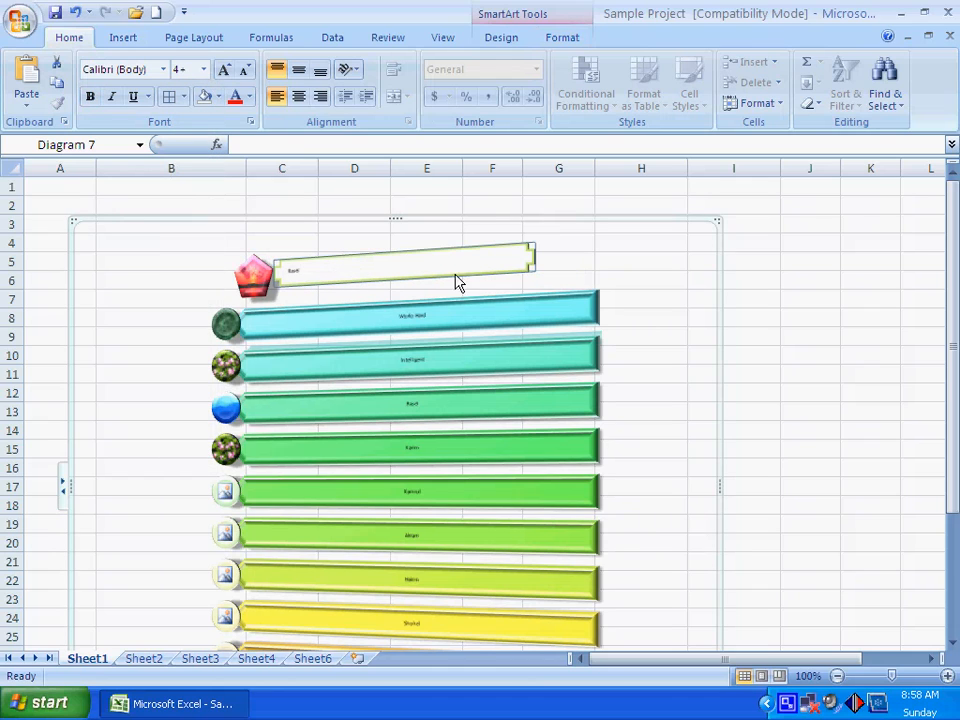
double_click(294, 271)
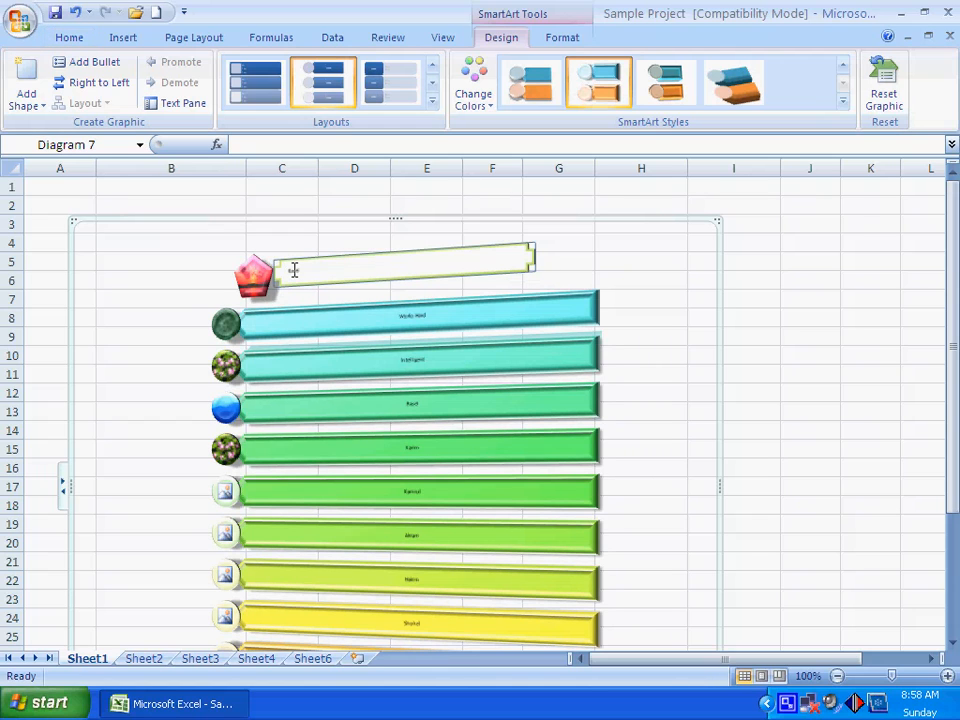
click(556, 40)
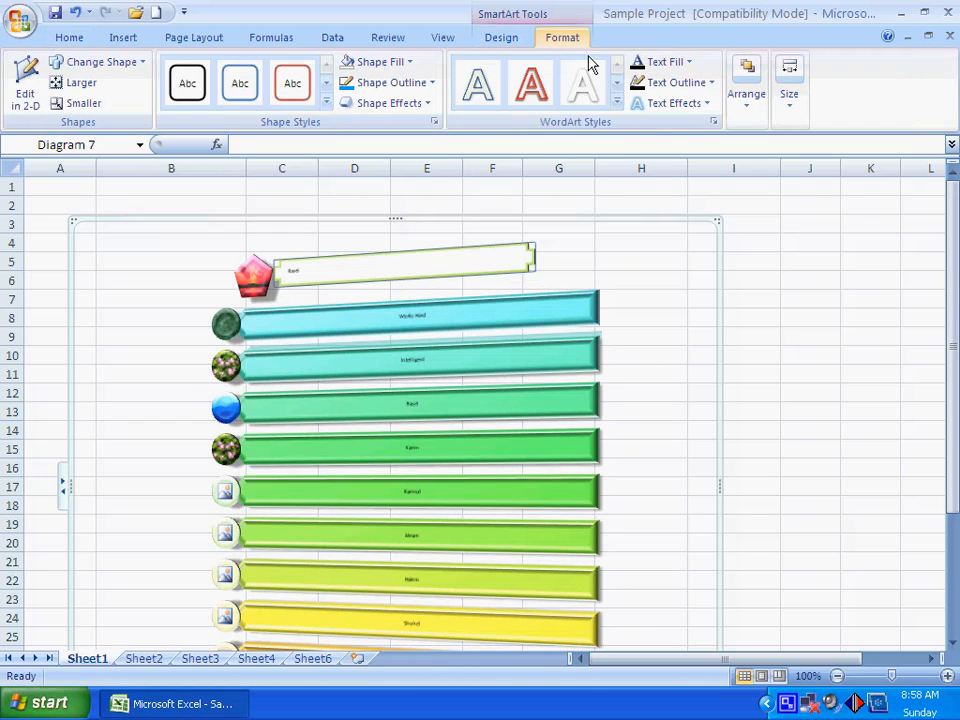
click(687, 64)
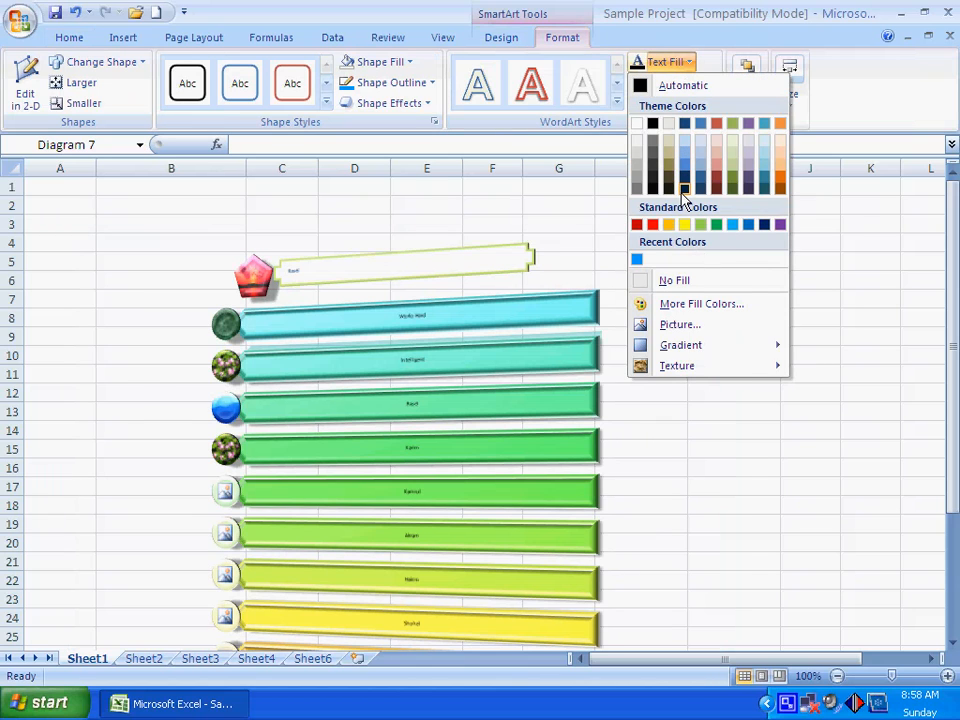
click(683, 192)
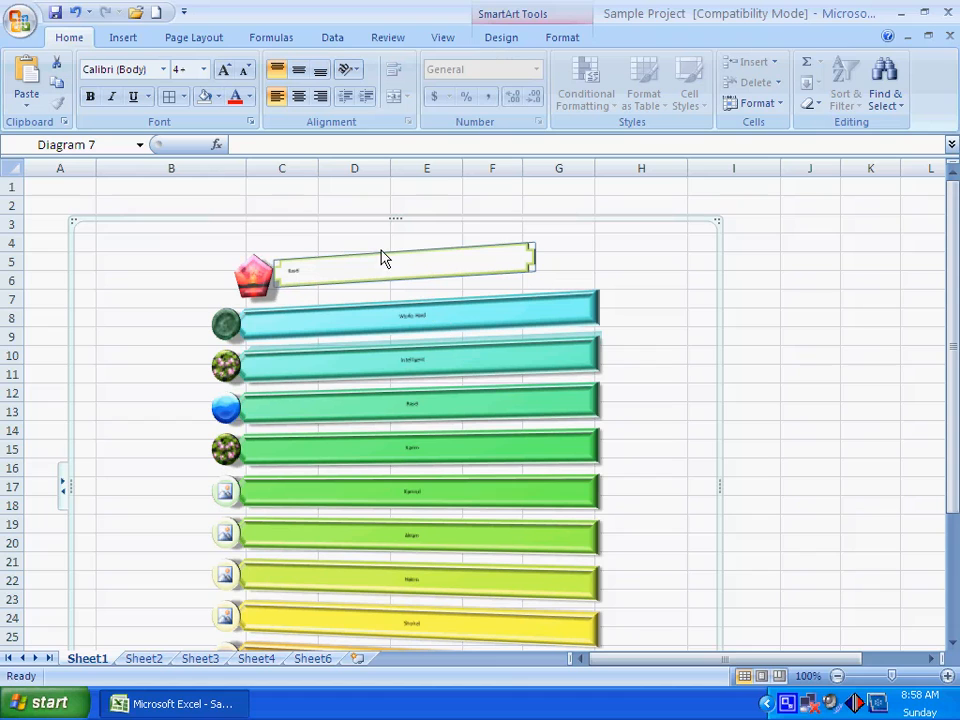
Set the SmartArt text's font size to 40 and dismiss the low disk space notification
click(204, 70)
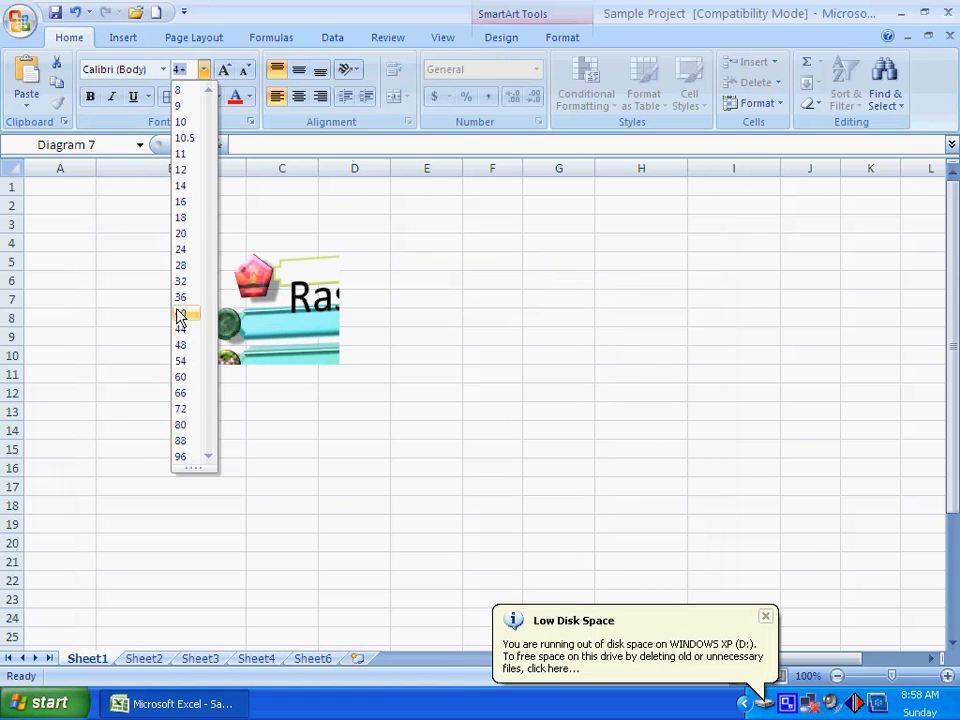
click(180, 314)
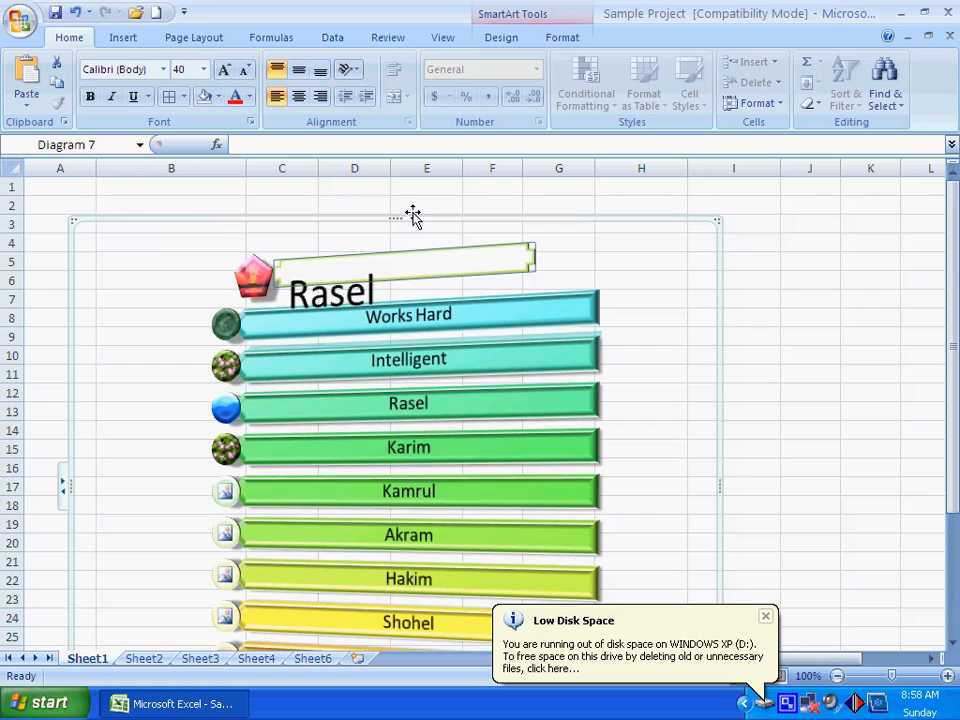
click(768, 621)
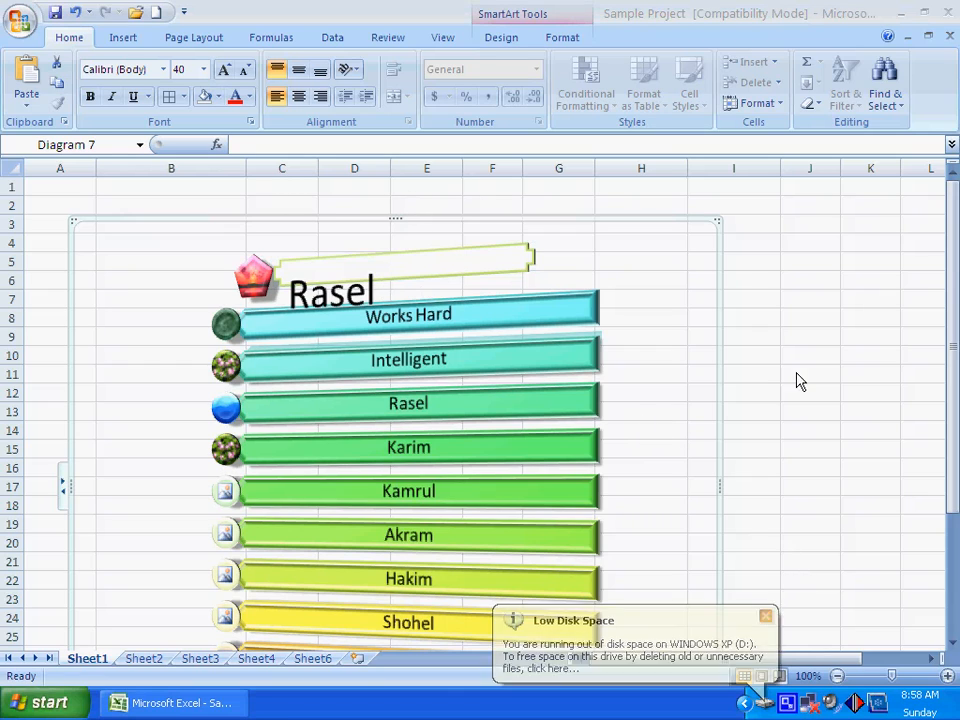